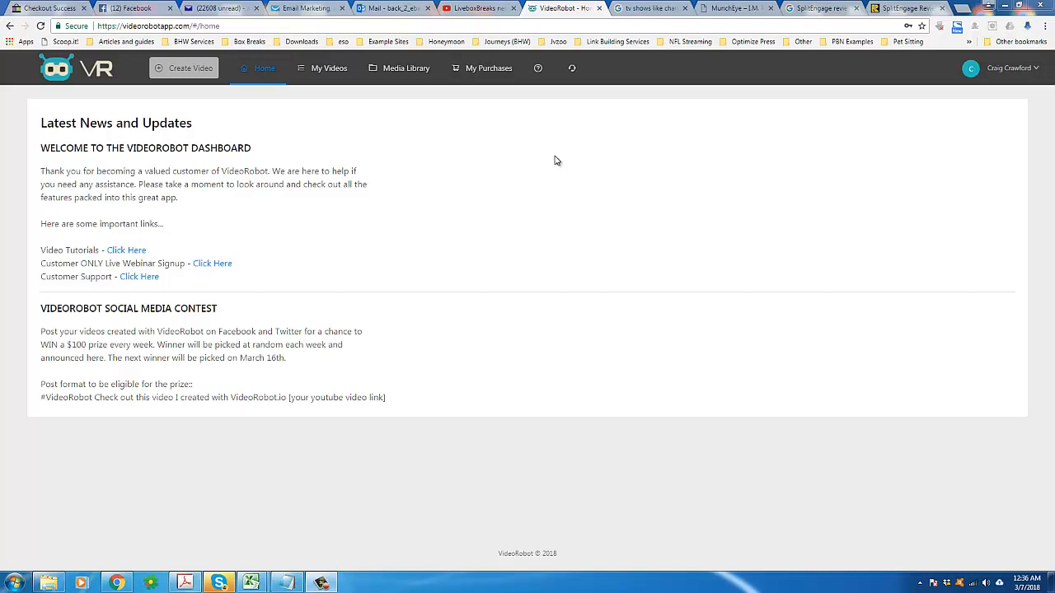
Step: Read through the welcome message and important links on the dashboard's news and updates page
triple_click(334, 171)
left_click(330, 212)
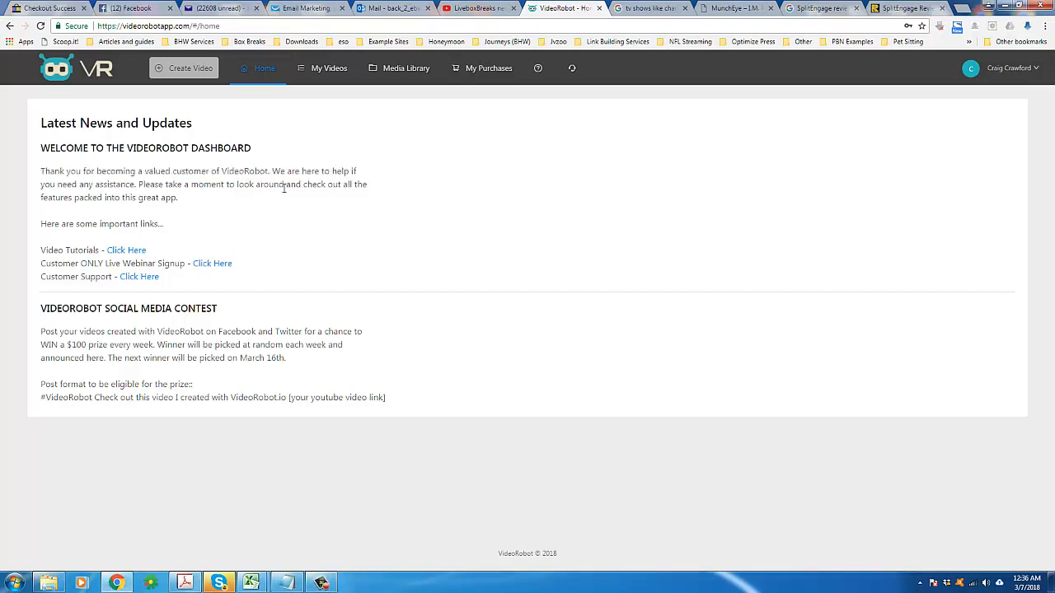
triple_click(285, 184)
triple_click(314, 223)
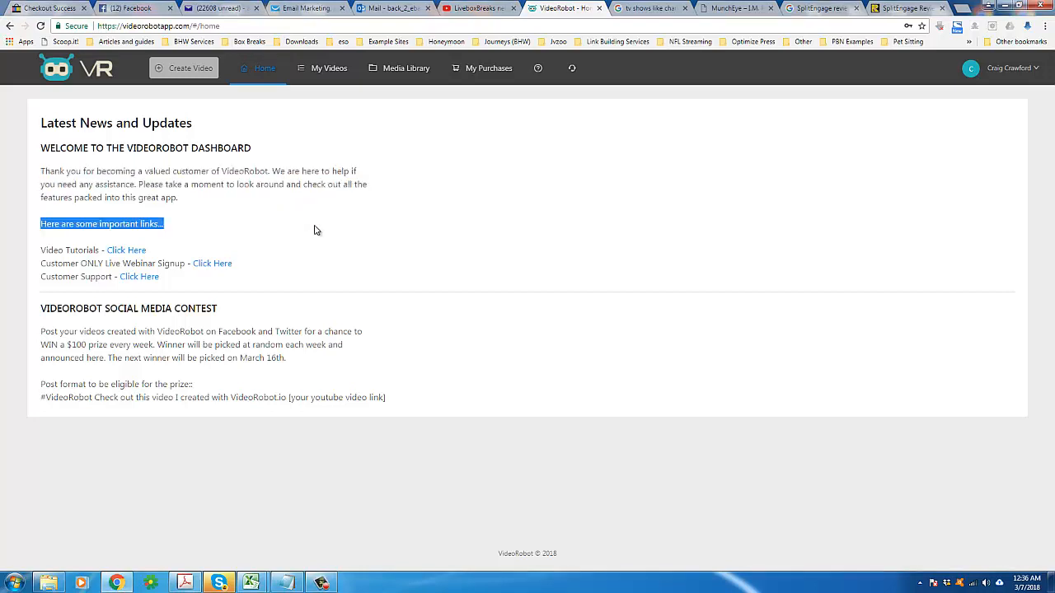
left_click_drag(313, 228, 393, 288)
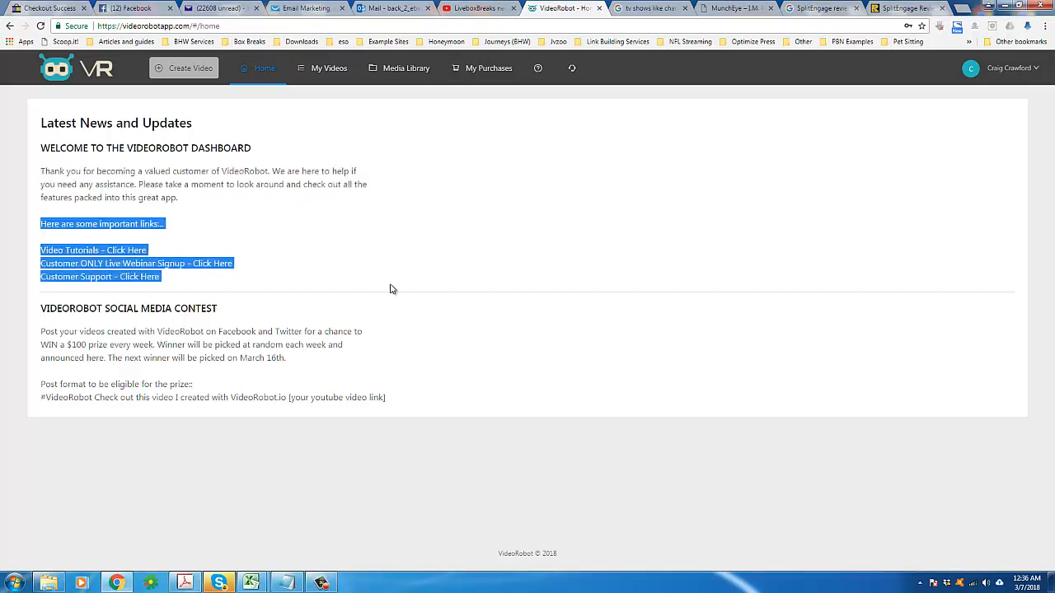
triple_click(239, 183)
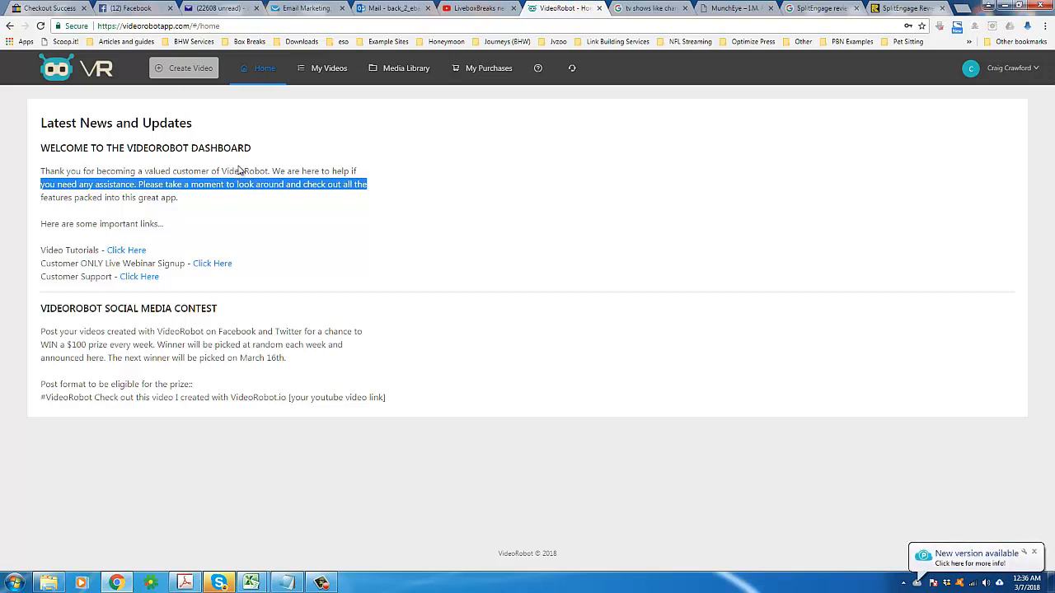
left_click(370, 173)
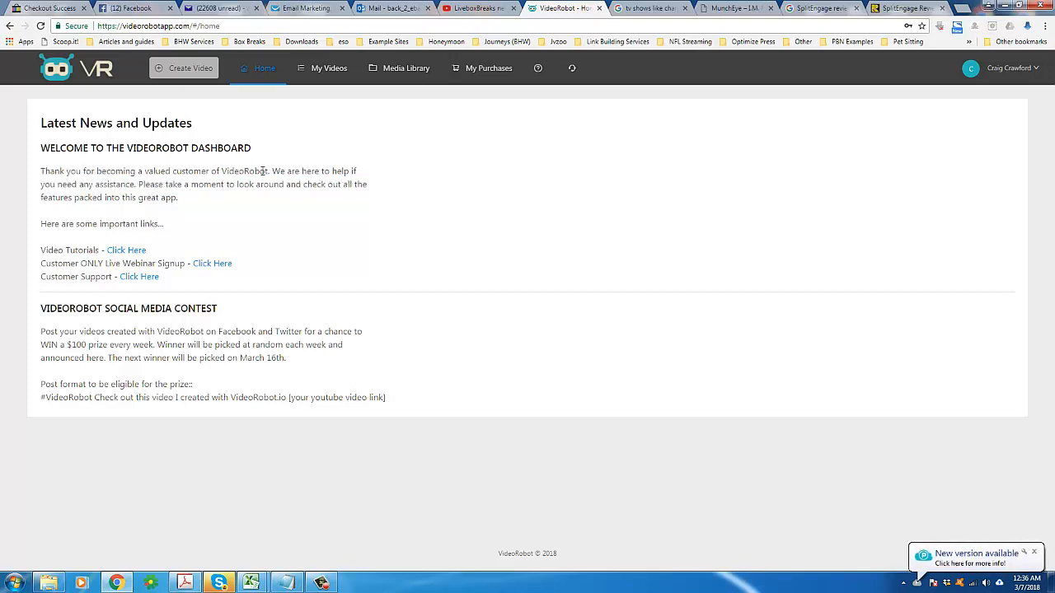
triple_click(246, 179)
left_click_drag(246, 179, 372, 368)
left_click(376, 372)
double_click(219, 183)
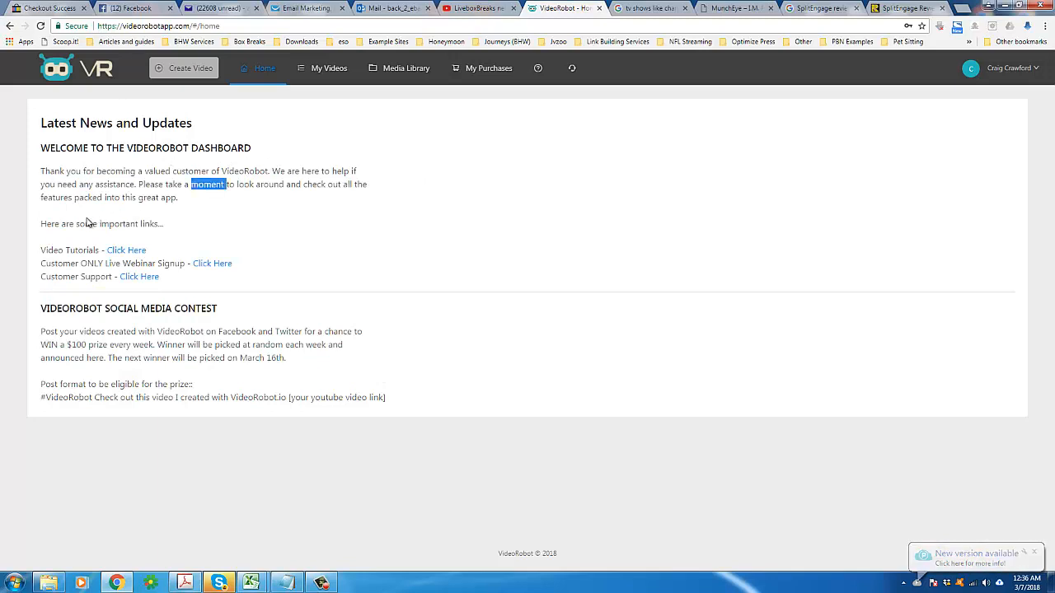
left_click_drag(70, 249, 165, 259)
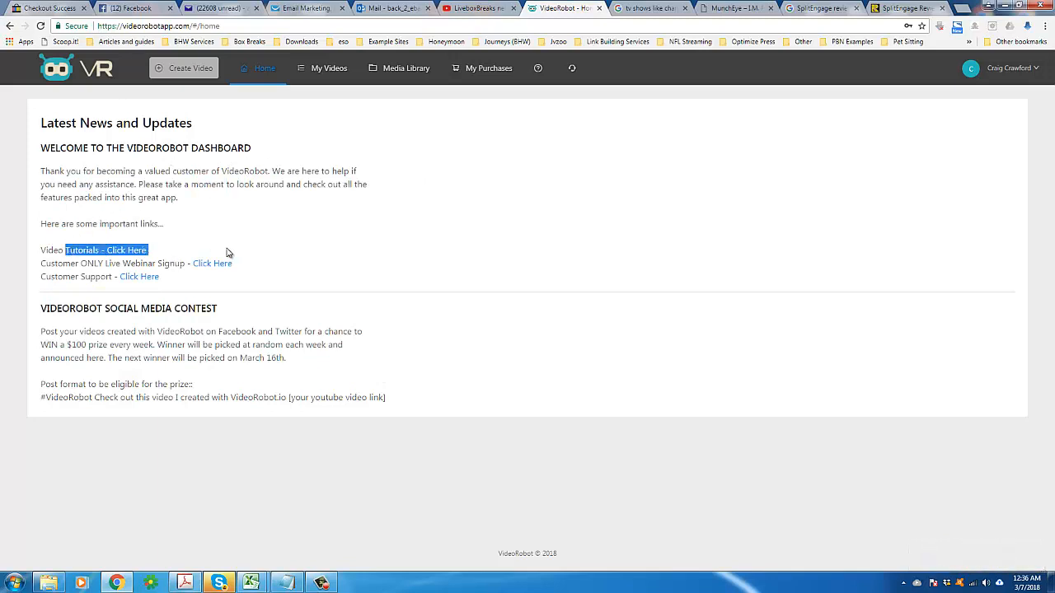
left_click(228, 247)
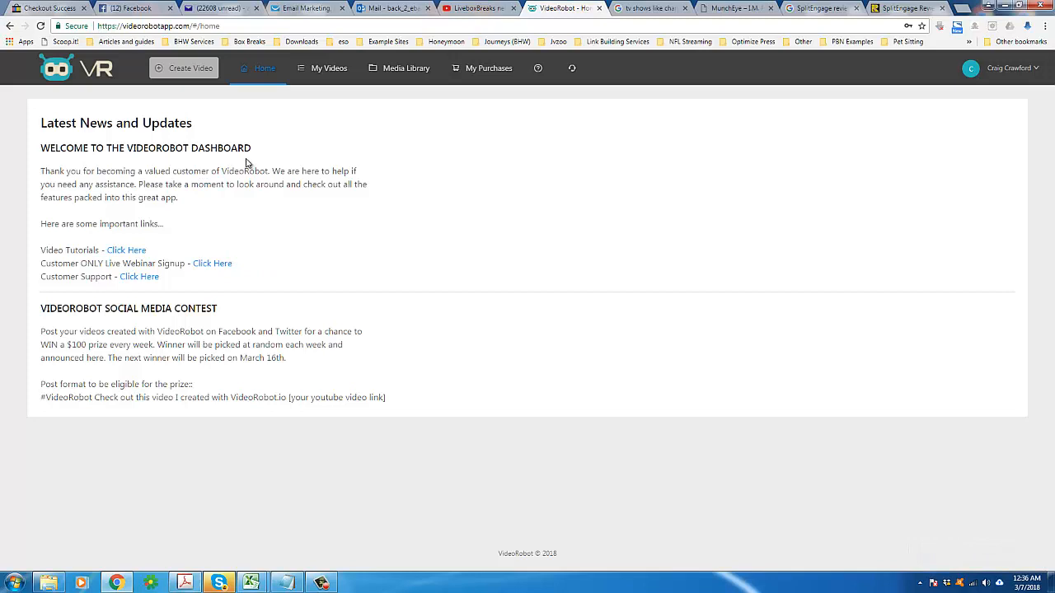
left_click_drag(185, 256, 39, 252)
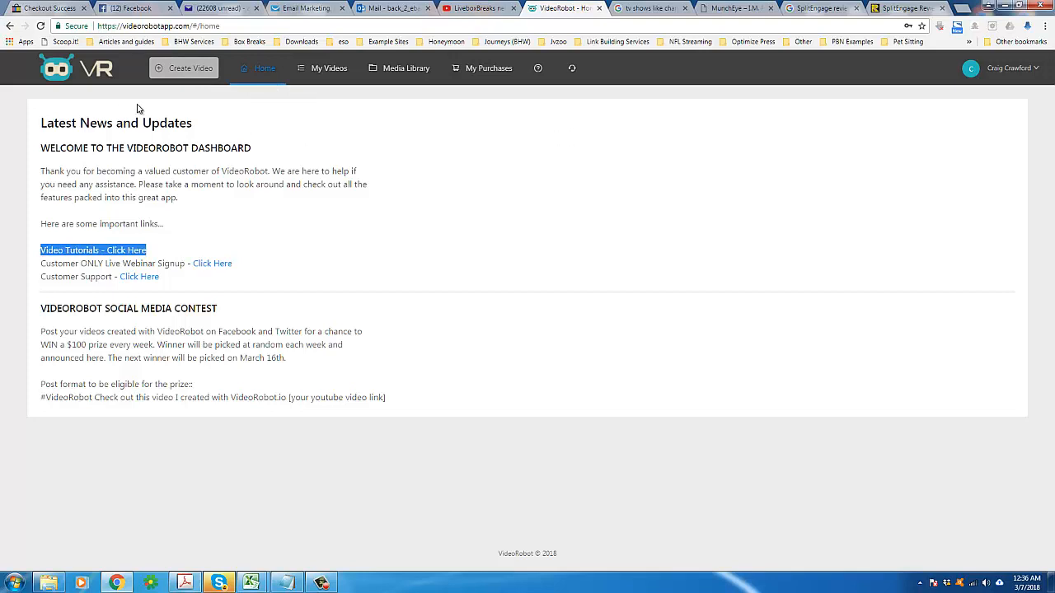
triple_click(188, 126)
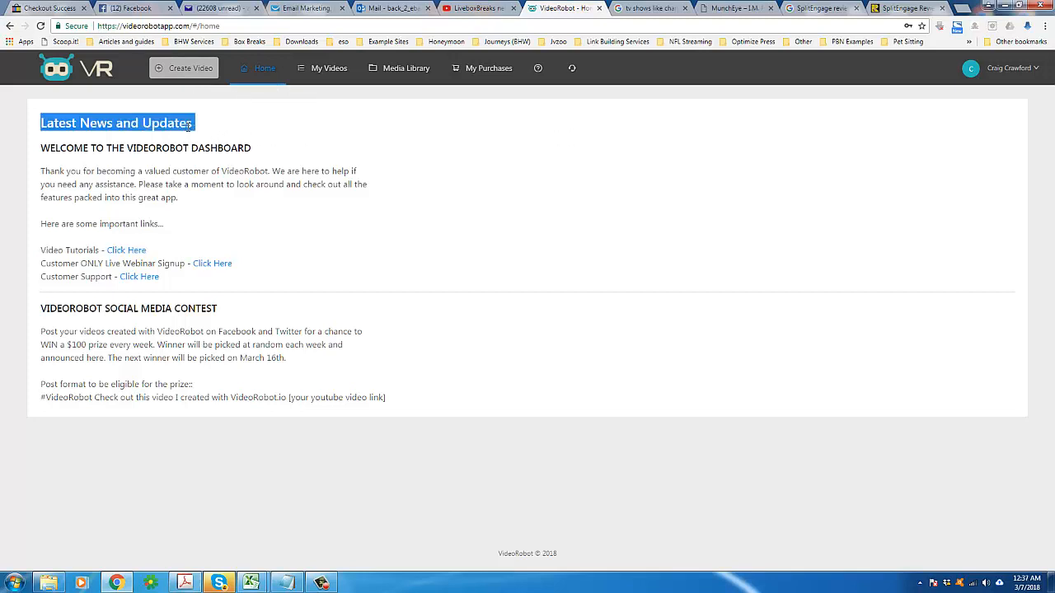
triple_click(278, 151)
Step: Start creating a new video and choose 3D Avatar Templates as the video type
left_click(165, 70)
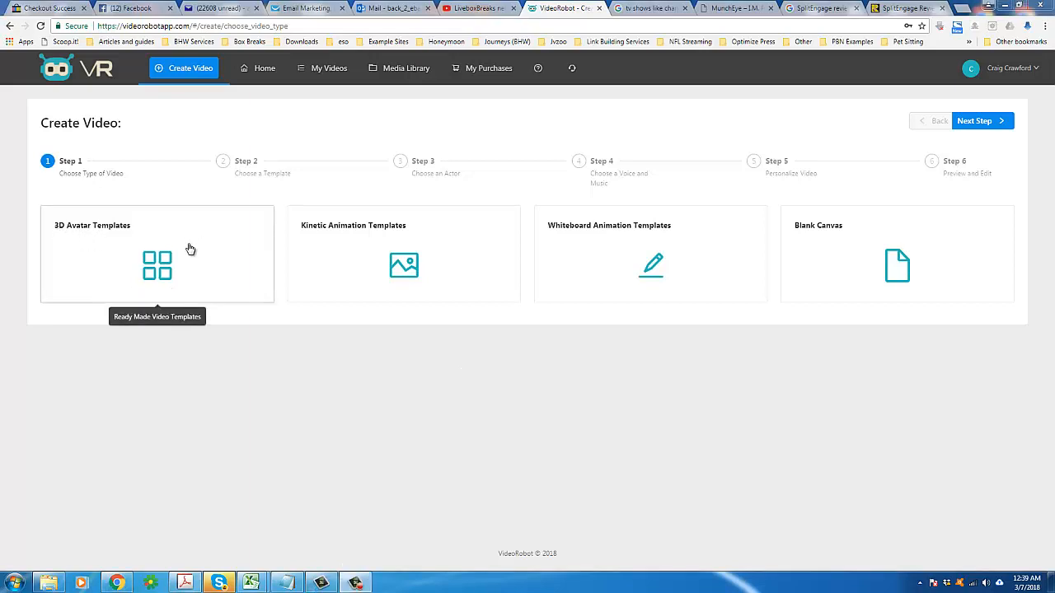
left_click(173, 252)
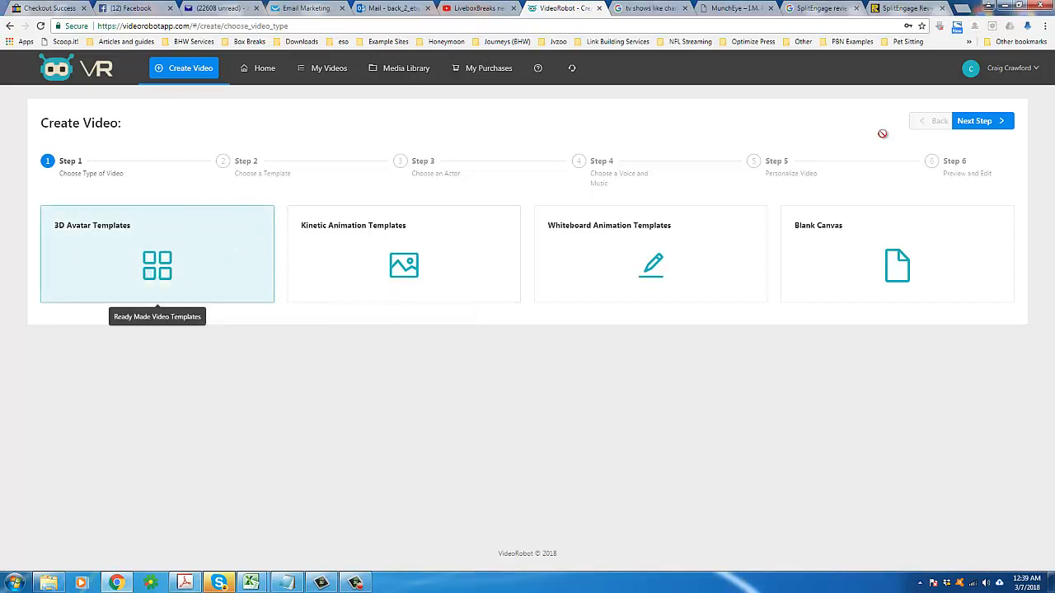
left_click(995, 124)
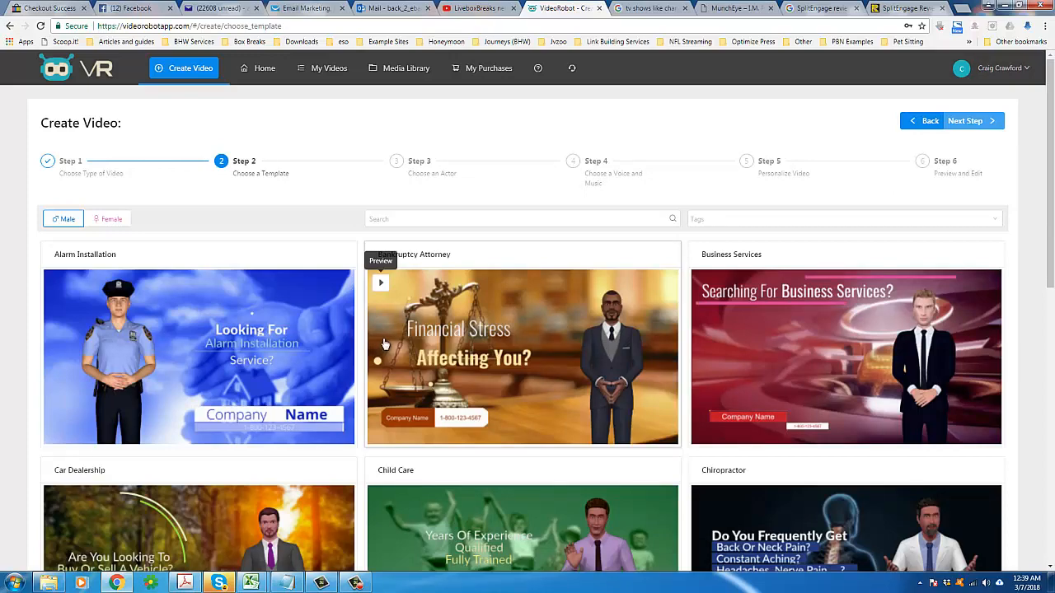
Step: Browse the first page of 3D avatar video templates
left_click_drag(1052, 223, 1053, 347)
scroll(816, 412, "down", 2)
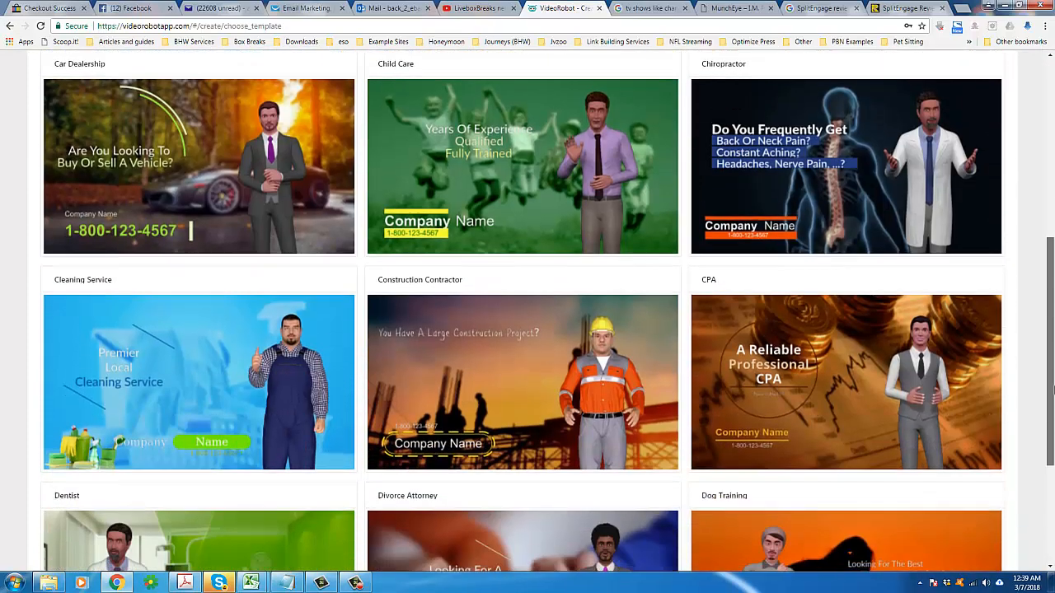
scroll(600, 351, "down", 2)
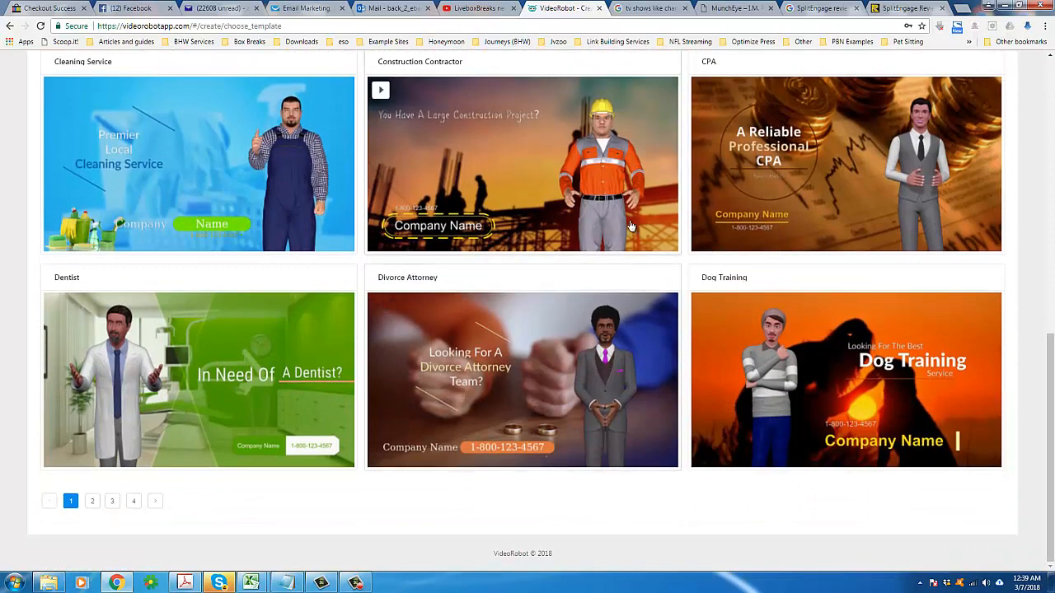
scroll(707, 252, "up", 3)
scroll(710, 239, "up", 2)
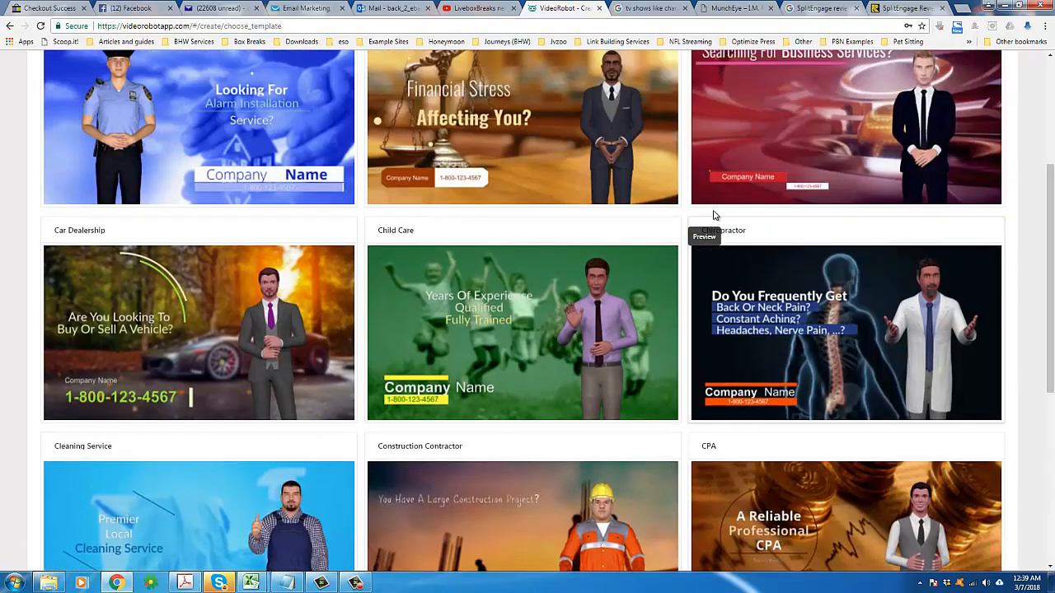
scroll(544, 228, "up", 2)
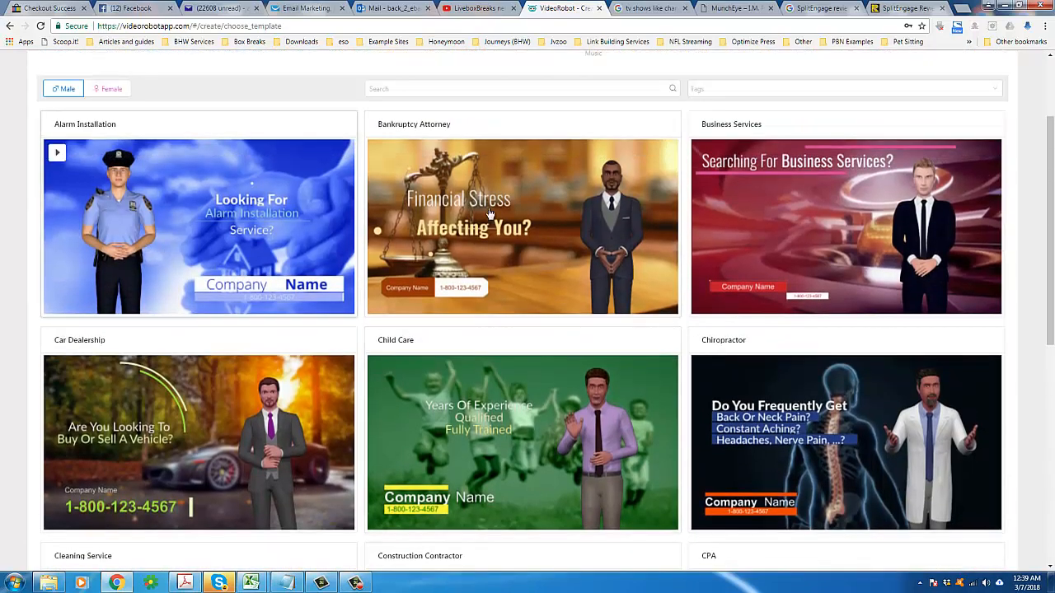
scroll(865, 363, "down", 5)
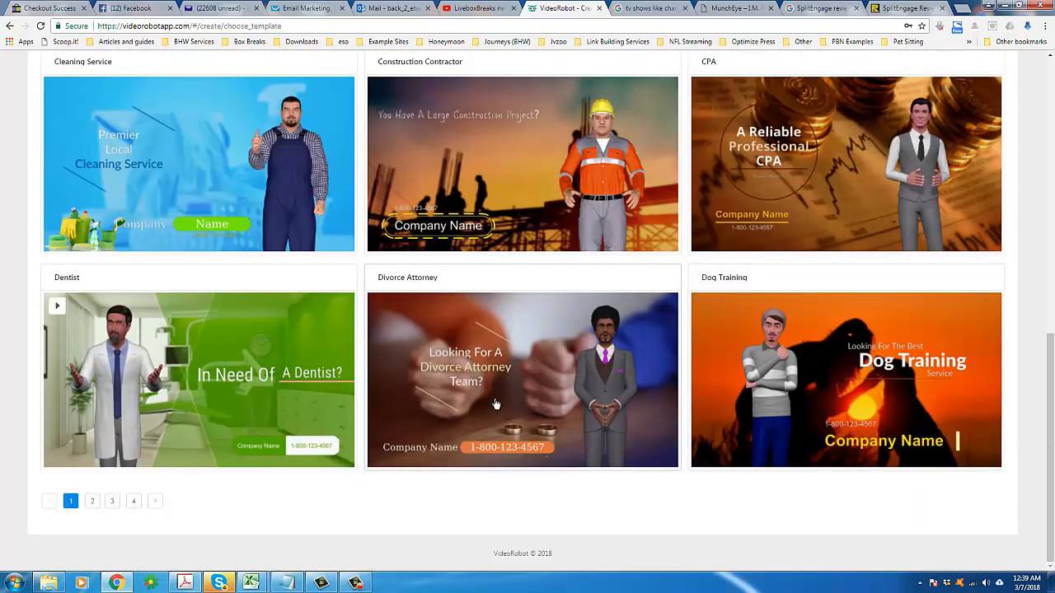
scroll(605, 236, "up", 3)
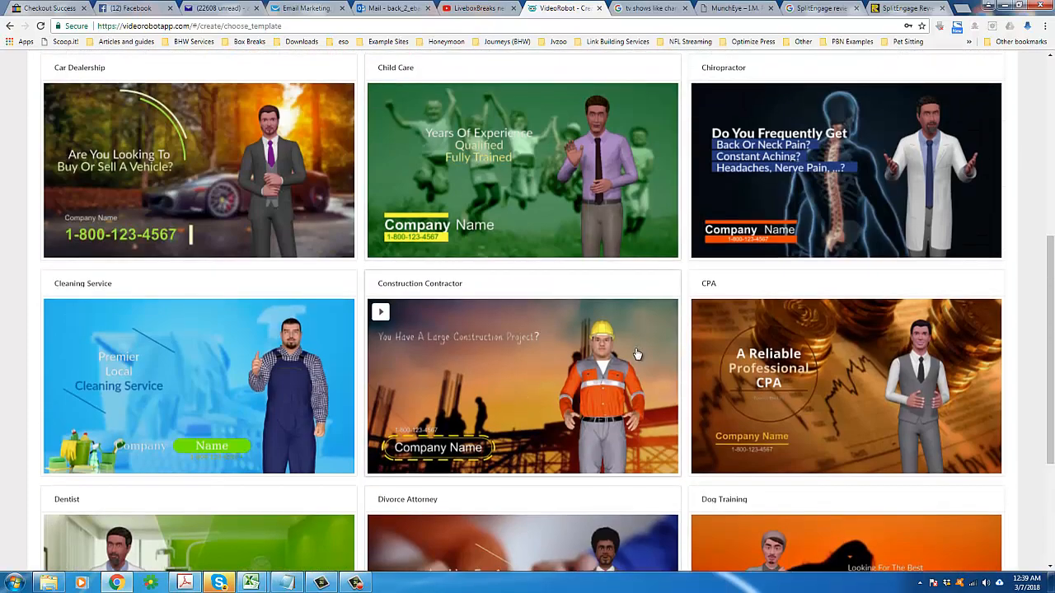
scroll(636, 353, "up", 5)
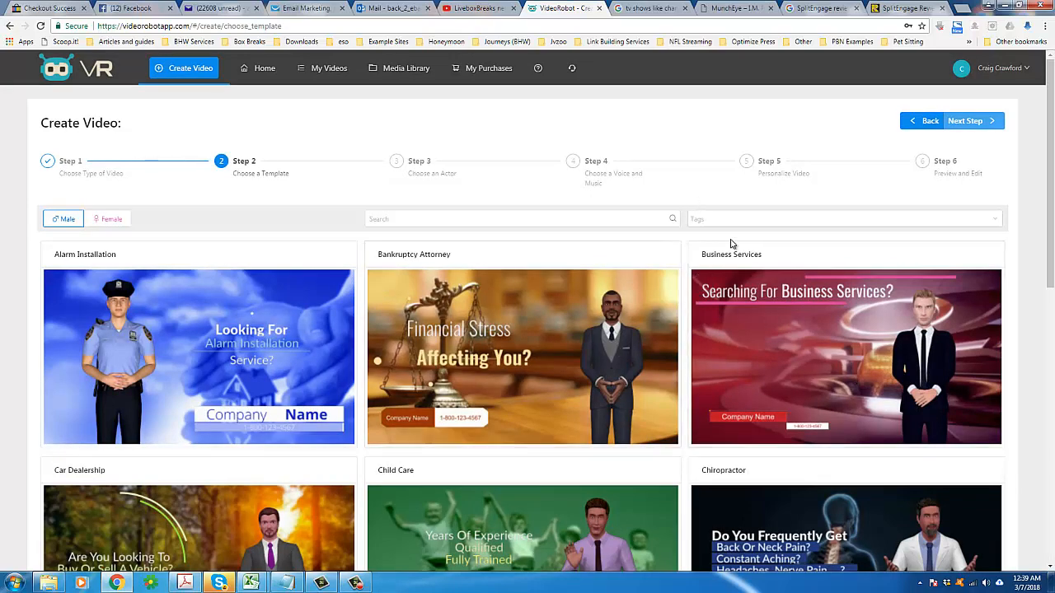
scroll(673, 371, "down", 2)
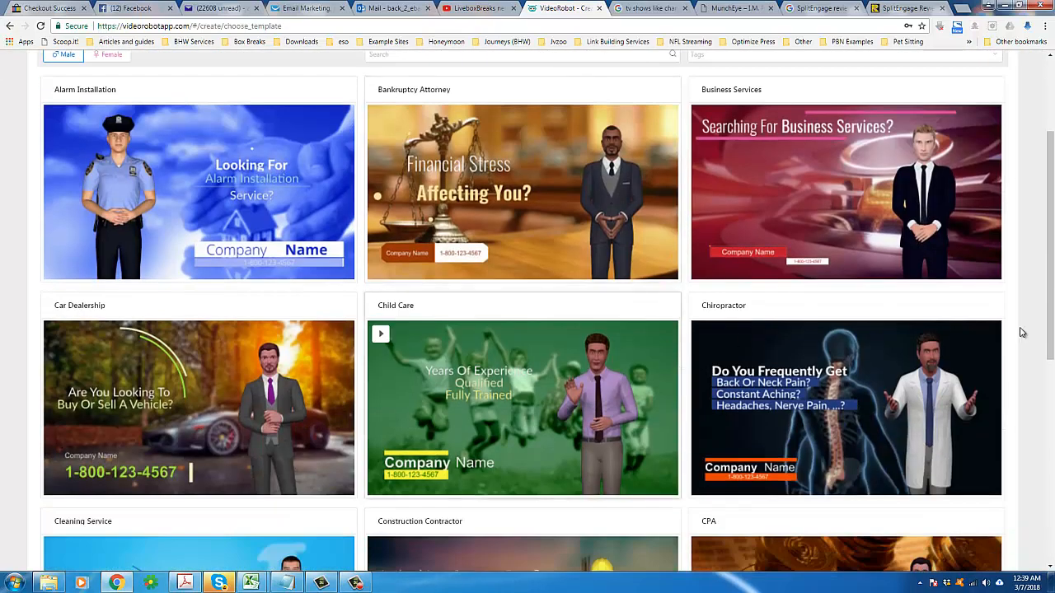
scroll(1052, 368, "down", 2)
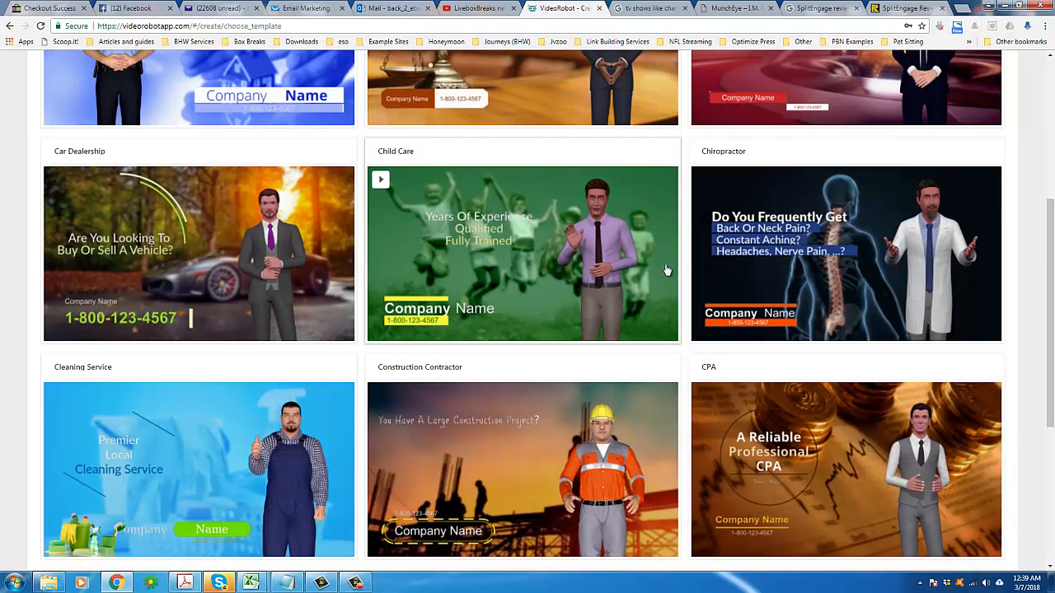
scroll(574, 438, "down", 3)
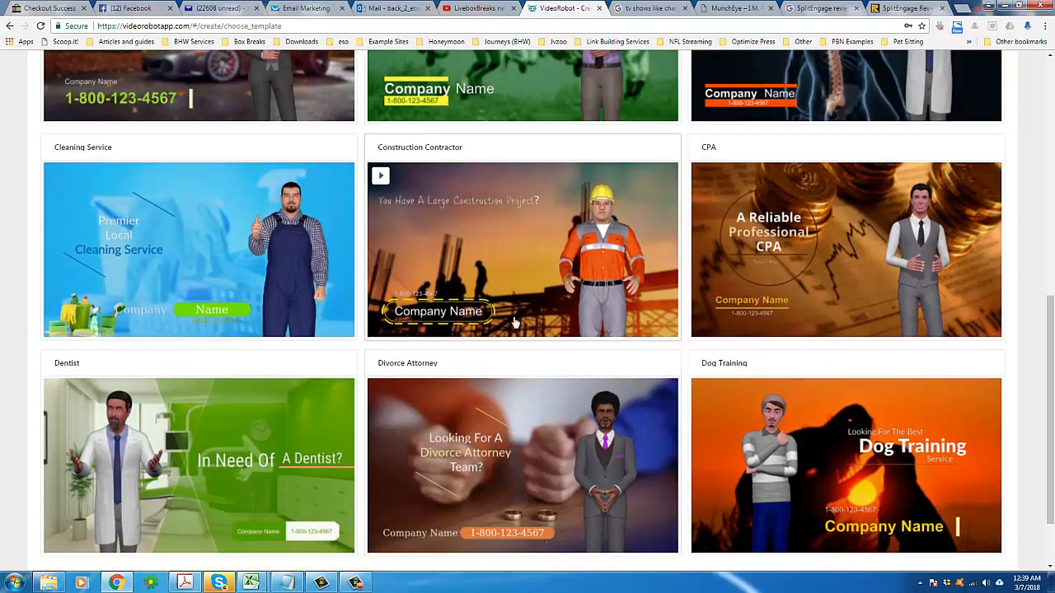
scroll(1053, 378, "down", 1)
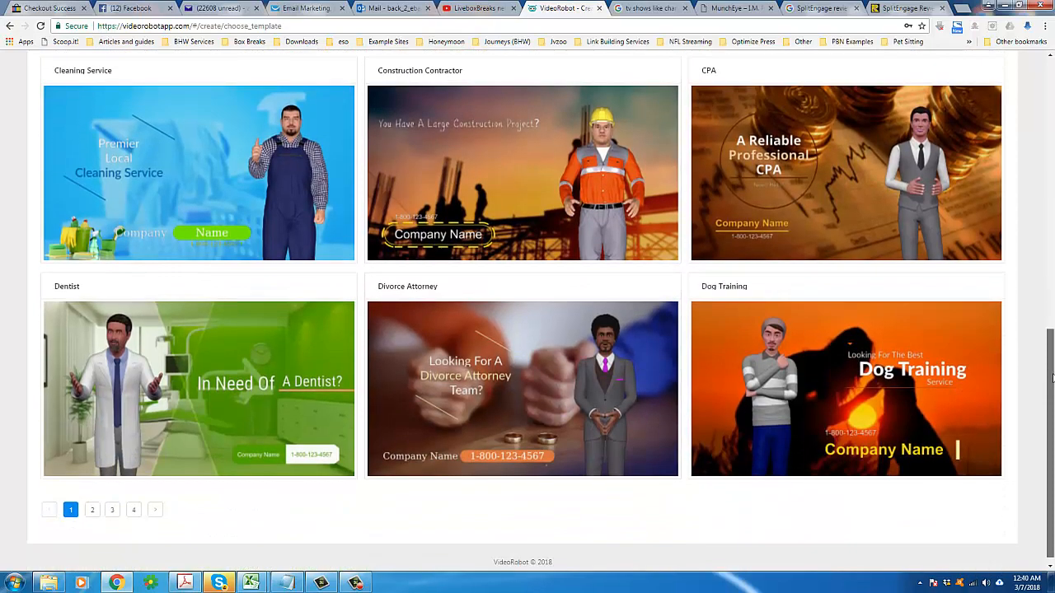
scroll(443, 270, "up", 2)
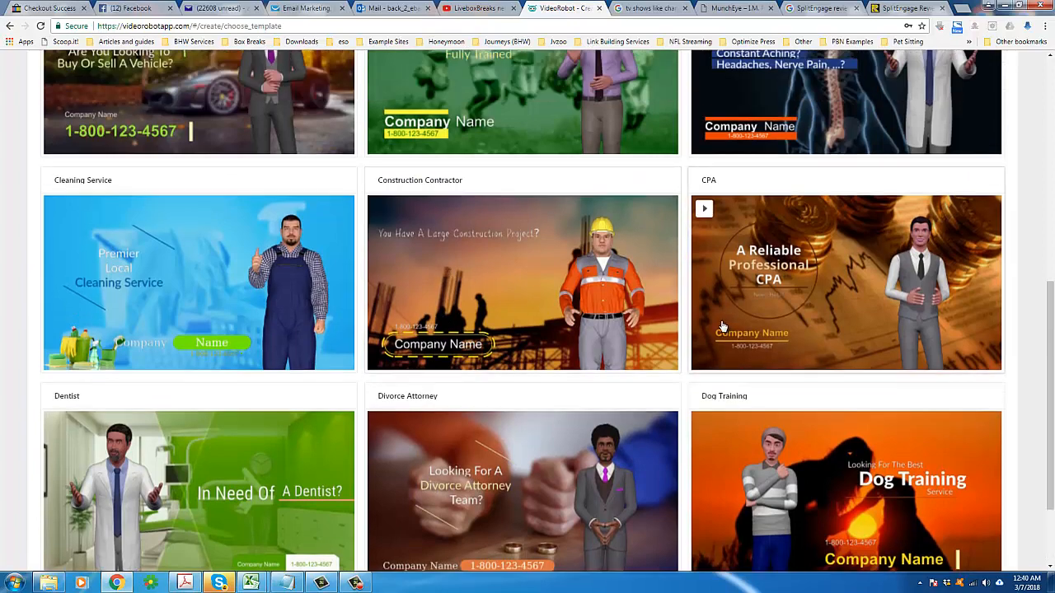
scroll(239, 352, "up", 3)
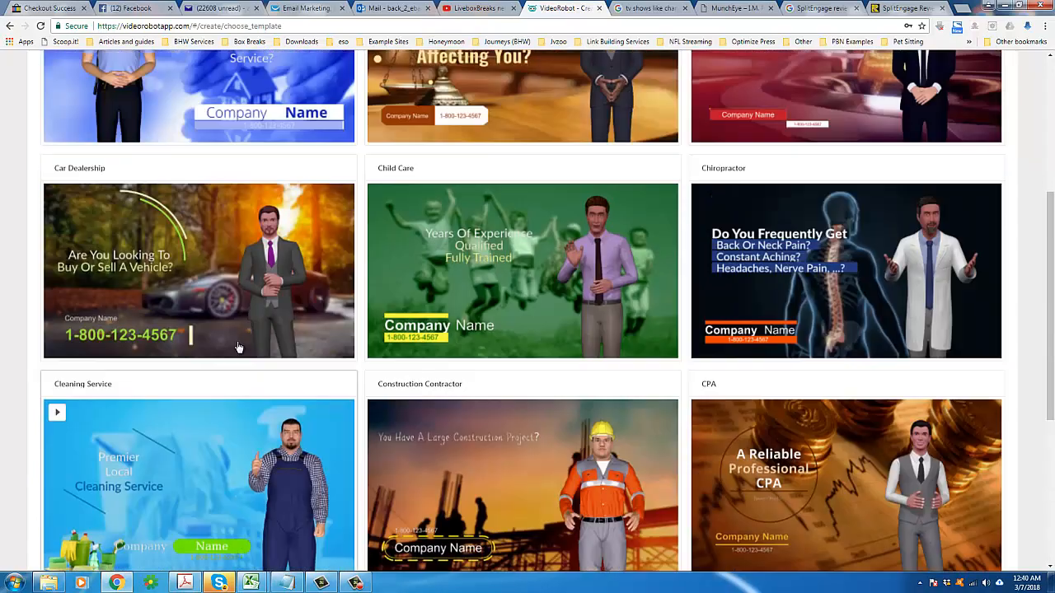
scroll(239, 353, "up", 2)
scroll(400, 388, "down", 2)
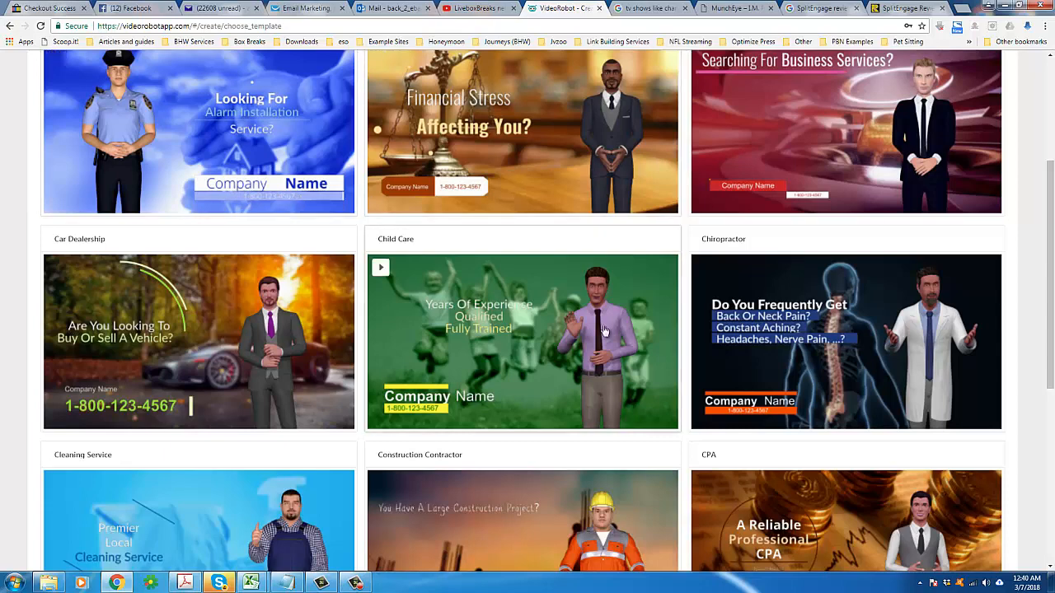
scroll(320, 407, "down", 3)
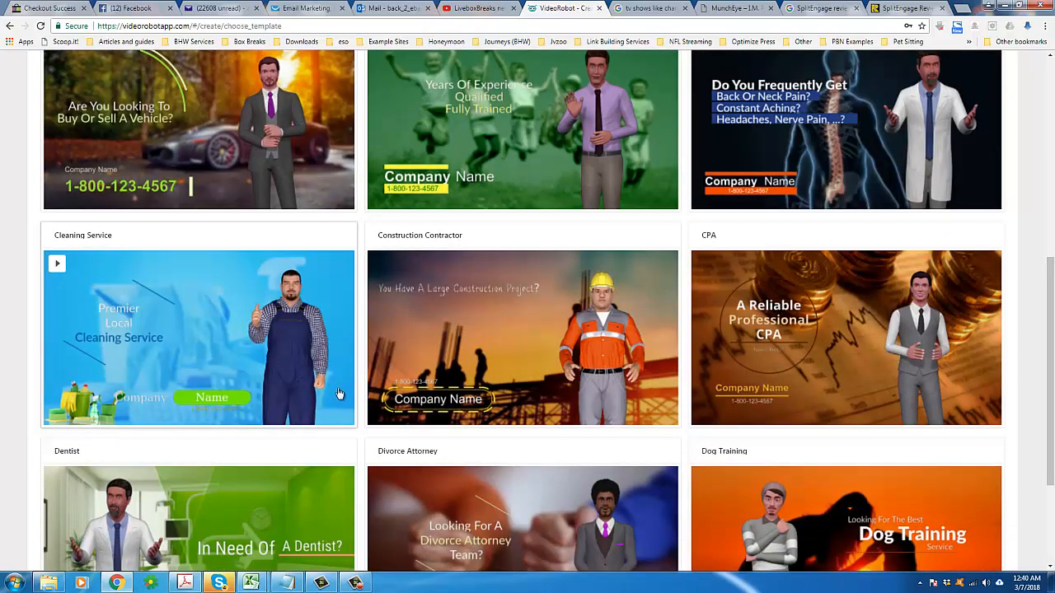
scroll(653, 359, "down", 3)
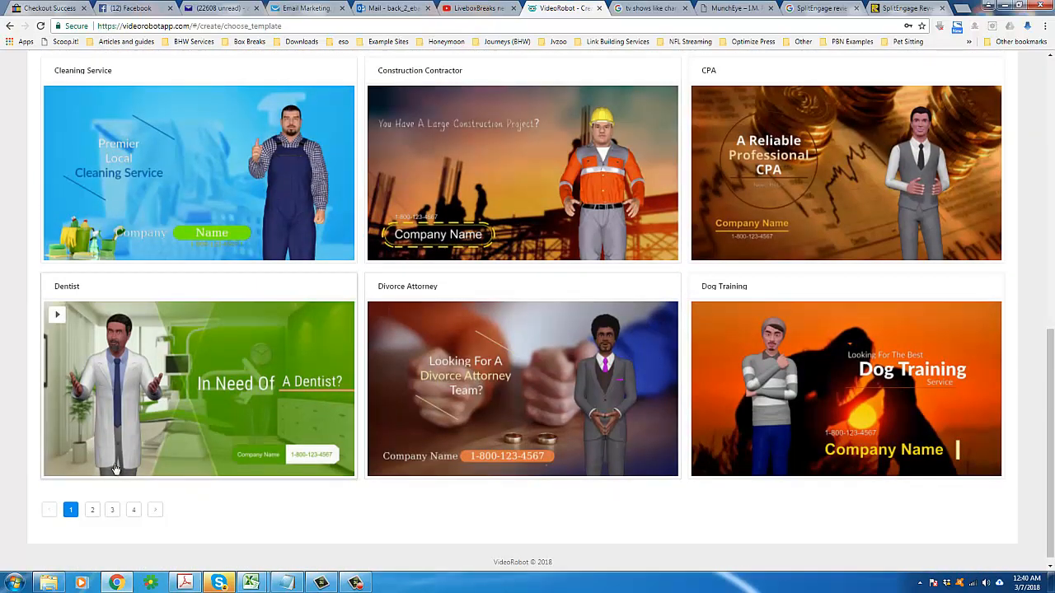
Step: Select the Moving Company template from the third page of templates
left_click(112, 510)
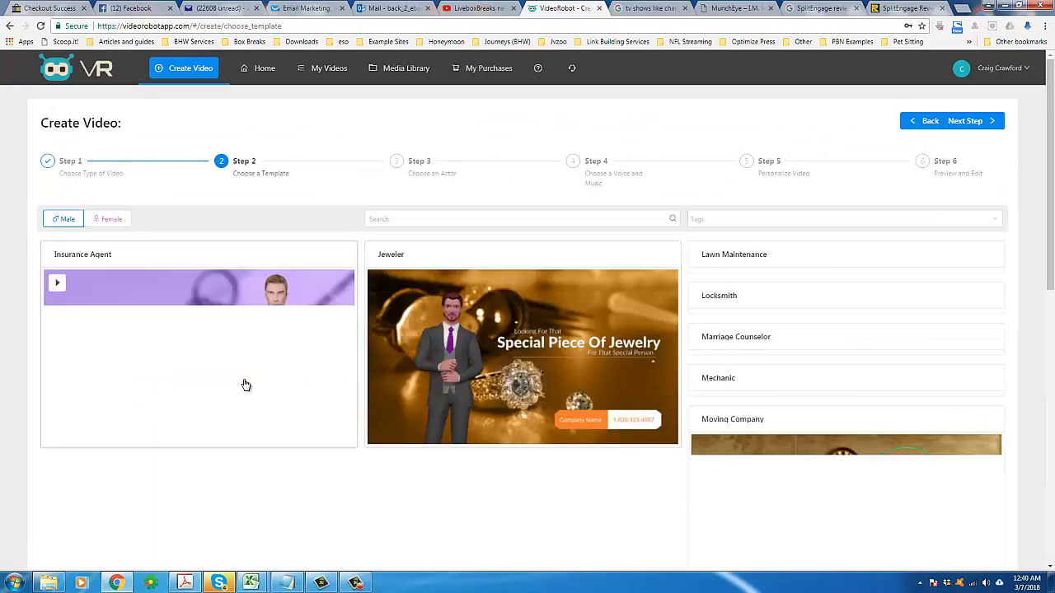
scroll(245, 385, "down", 5)
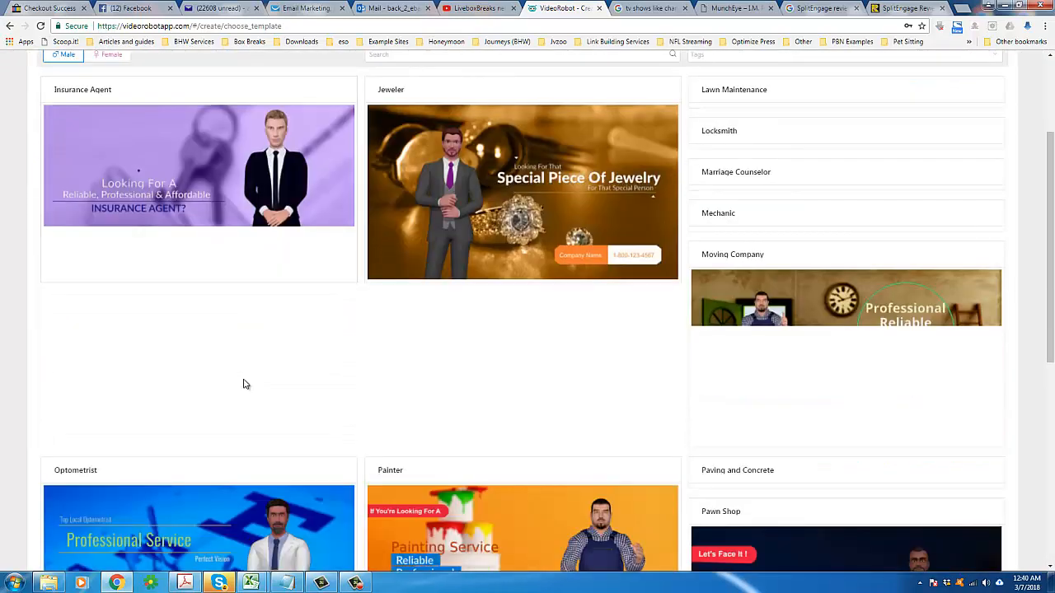
scroll(244, 385, "down", 2)
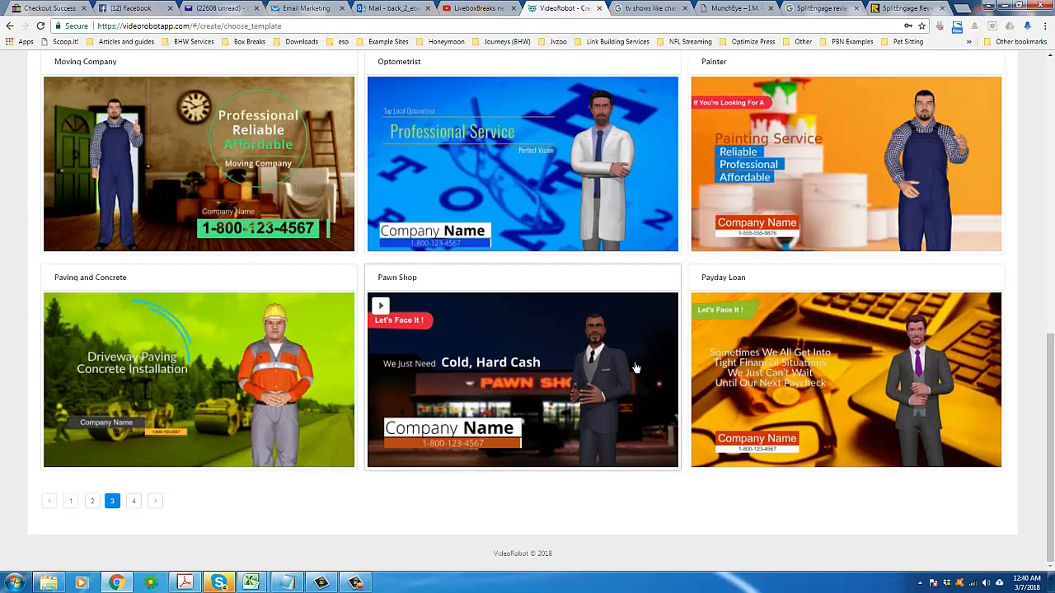
left_click(144, 167)
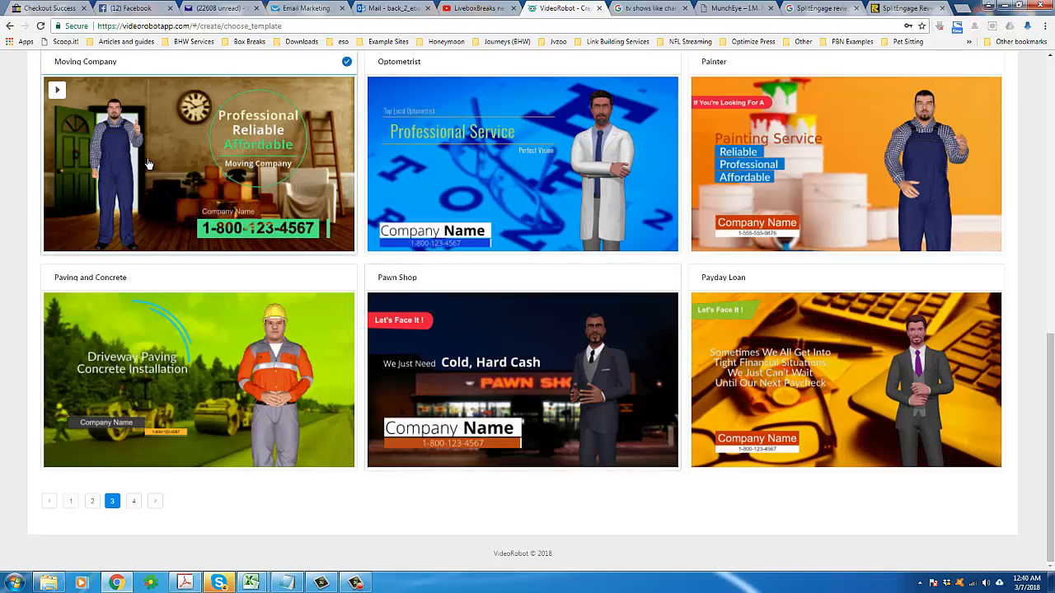
scroll(336, 302, "up", 2)
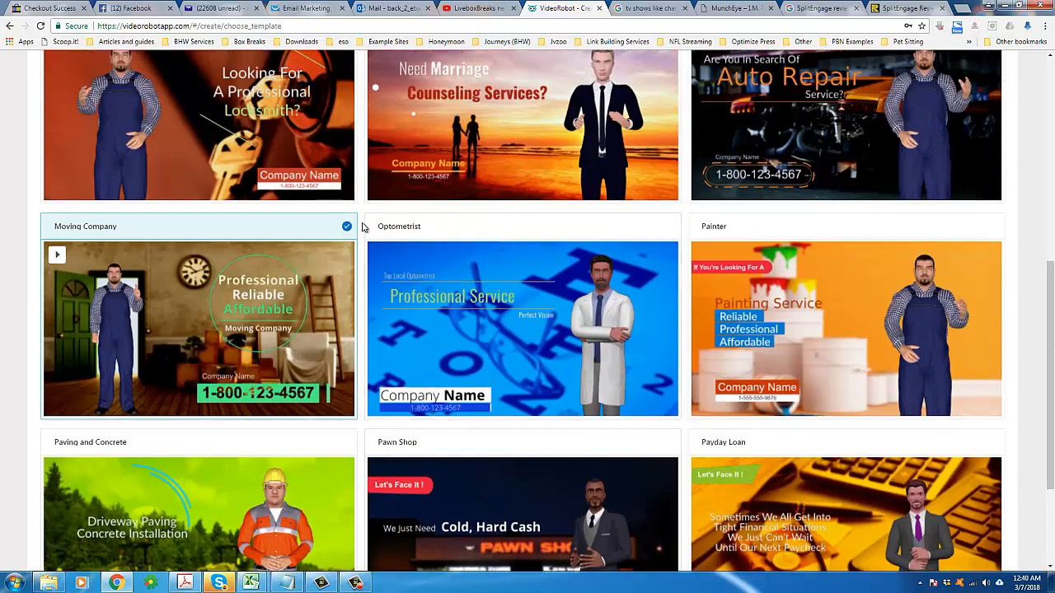
scroll(528, 277, "up", 6)
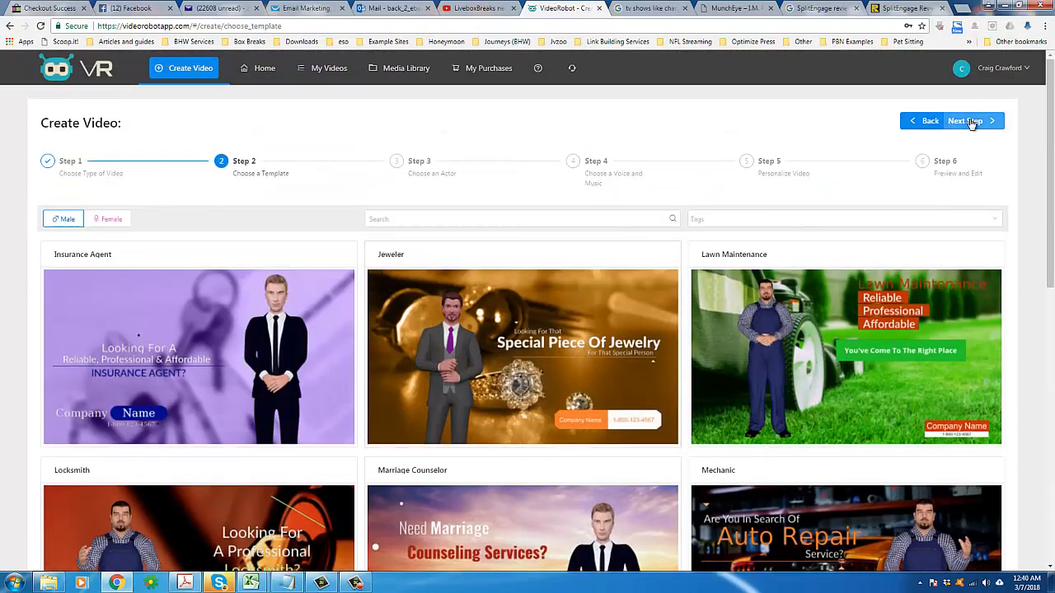
Step: Advance to the actor step and browse the available 3D avatar actors
left_click(969, 121)
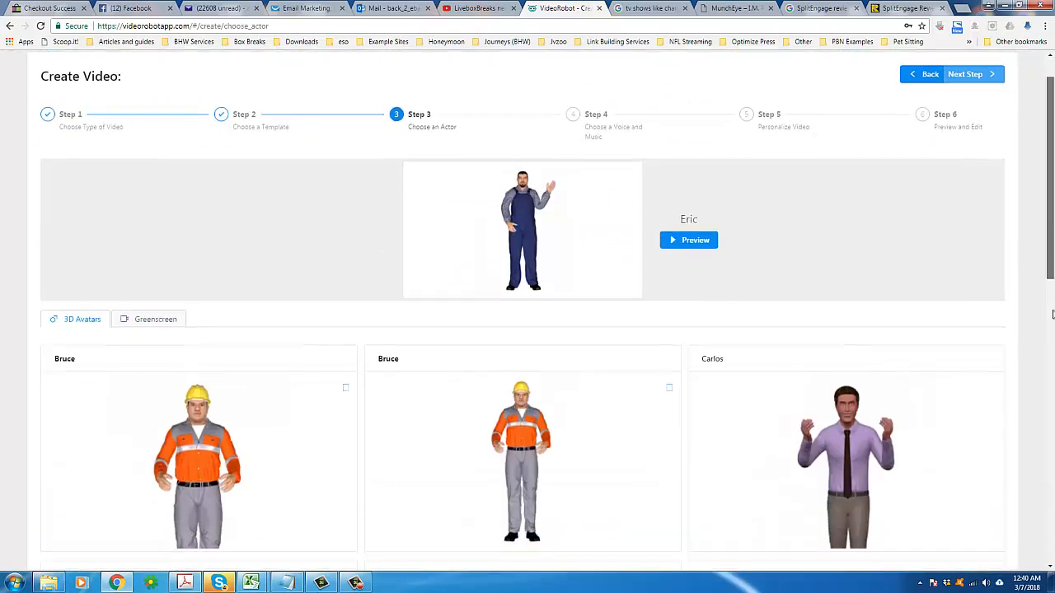
mouse_move(1052, 204)
left_mouse_down()
mouse_move(1051, 354)
mouse_move(1053, 214)
left_mouse_up()
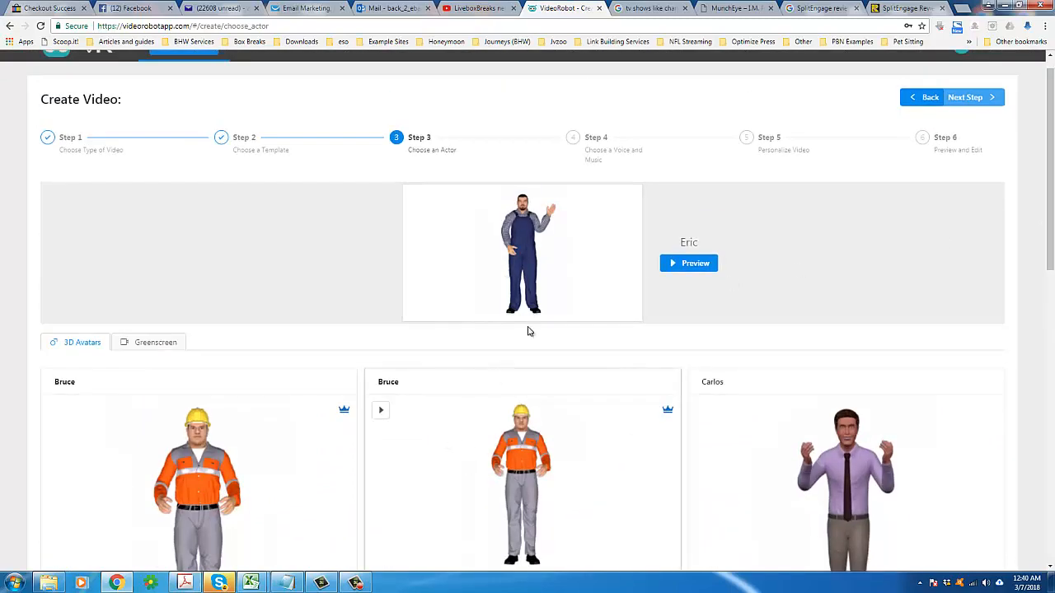
scroll(151, 470, "down", 2)
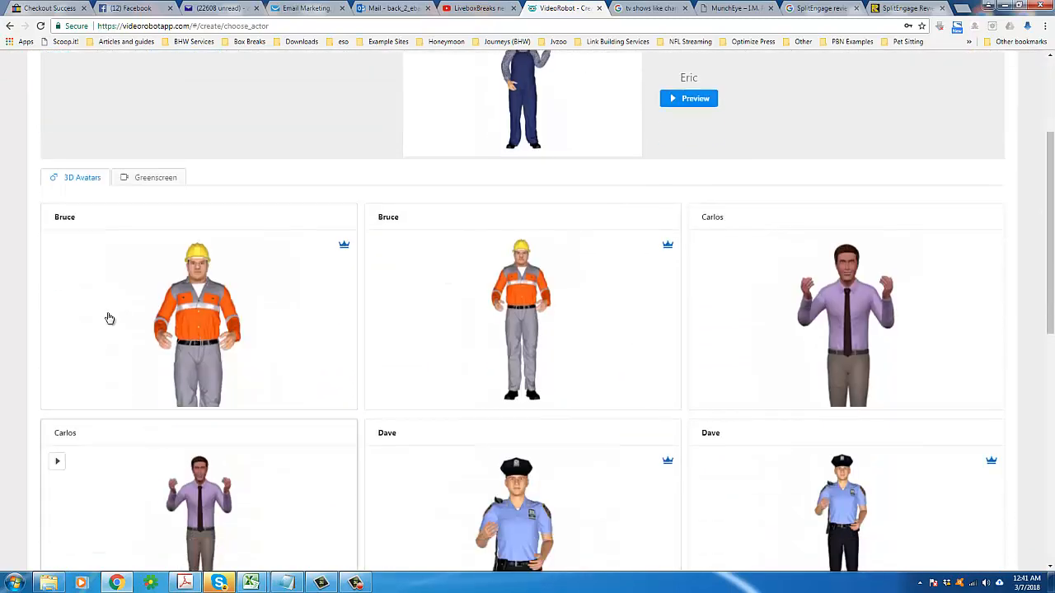
scroll(304, 355, "down", 4)
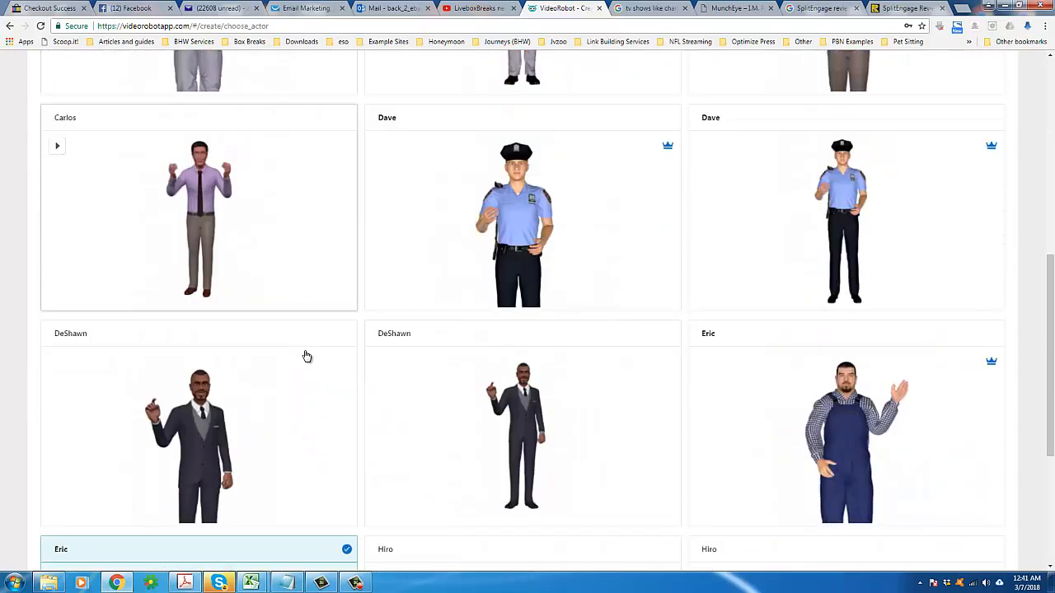
scroll(305, 356, "down", 1)
scroll(341, 417, "down", 3)
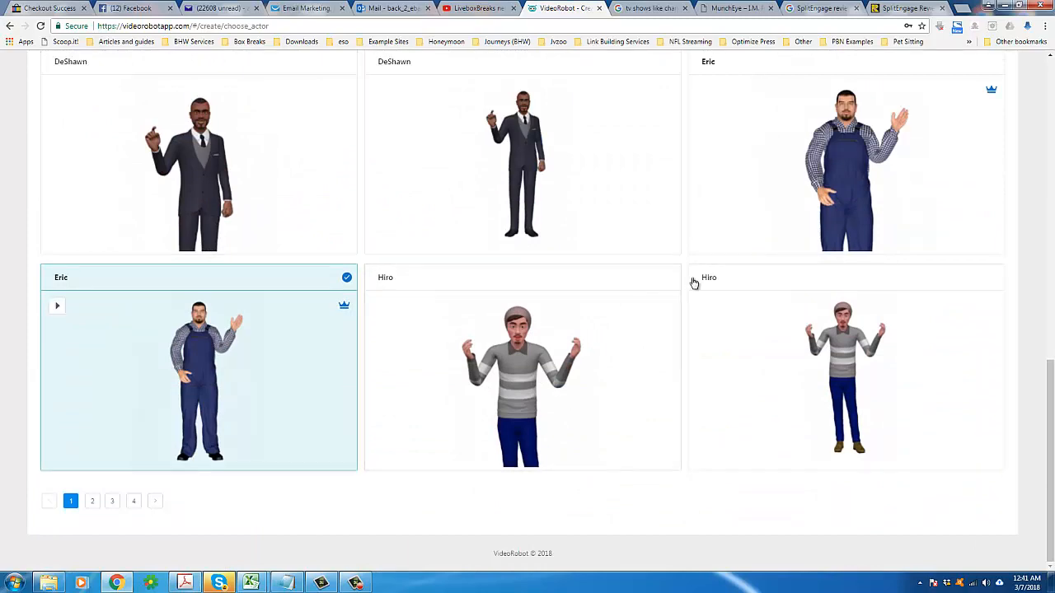
scroll(685, 315, "up", 5)
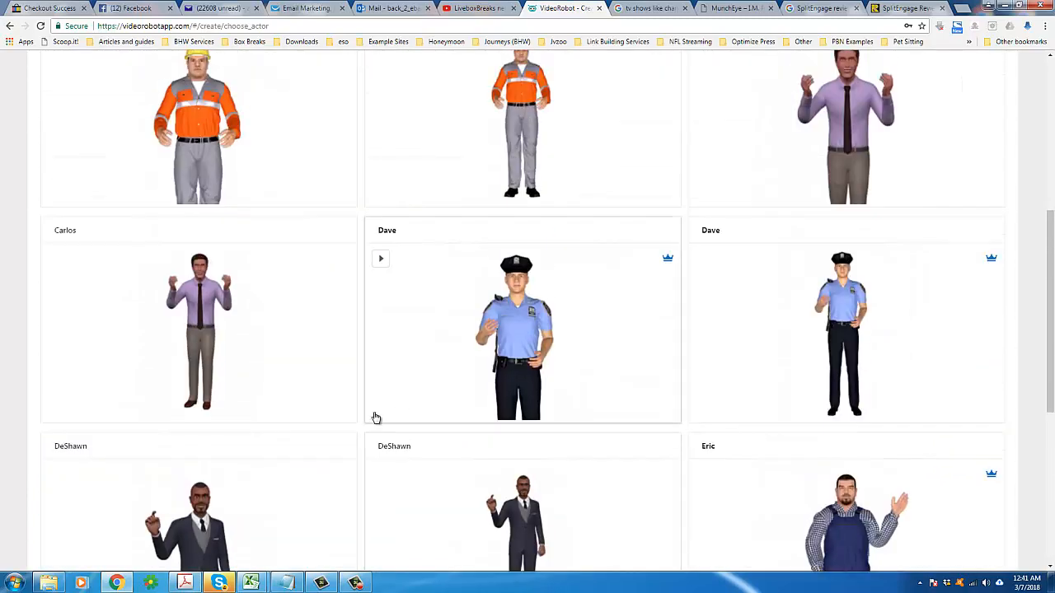
scroll(805, 494, "up", 3)
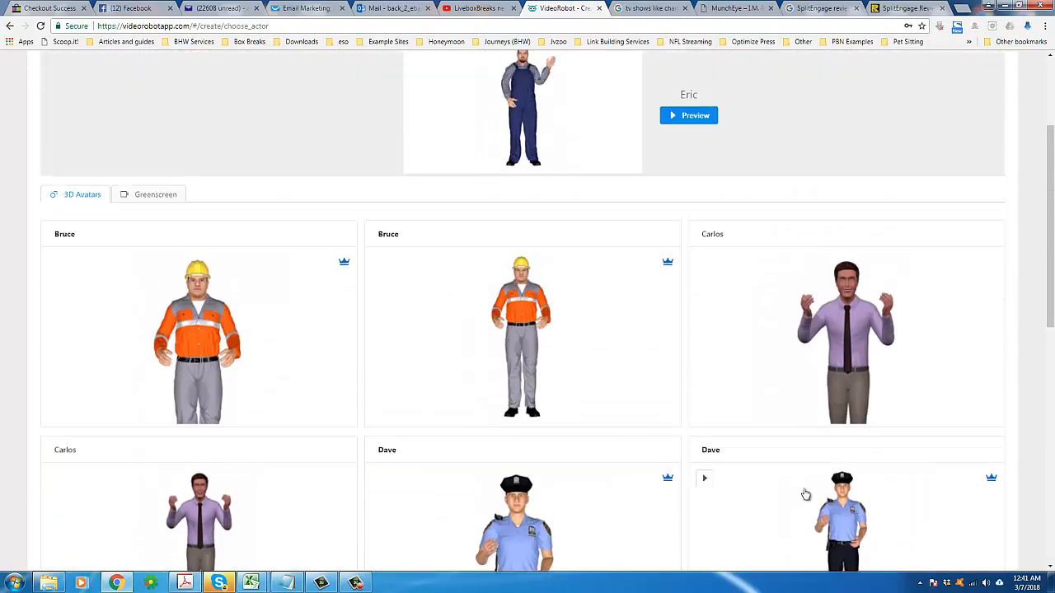
scroll(502, 357, "up", 3)
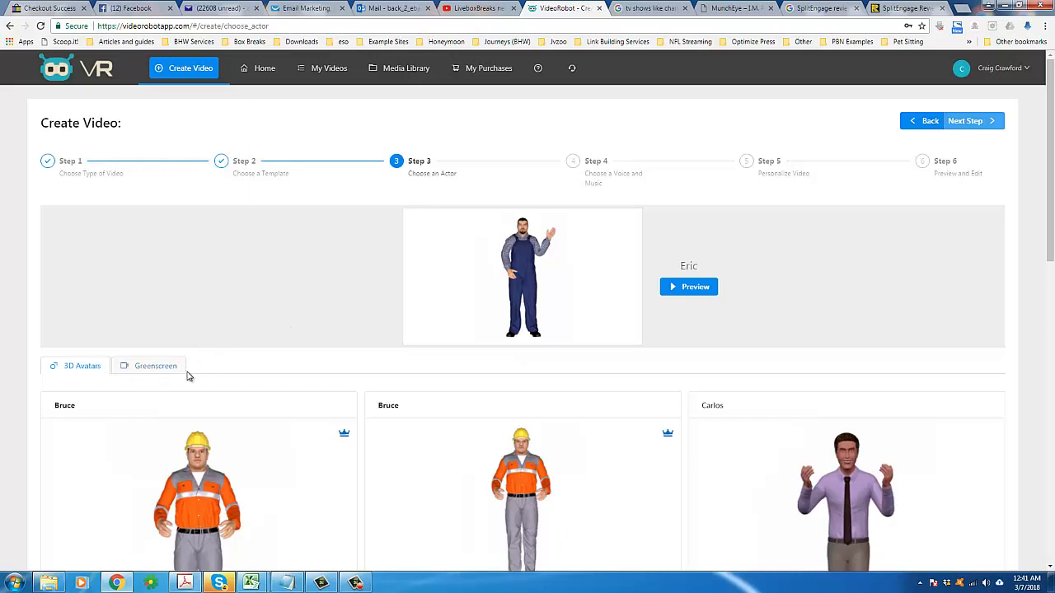
Step: Preview the selected Eric avatar, play it, and close the preview
left_click(692, 289)
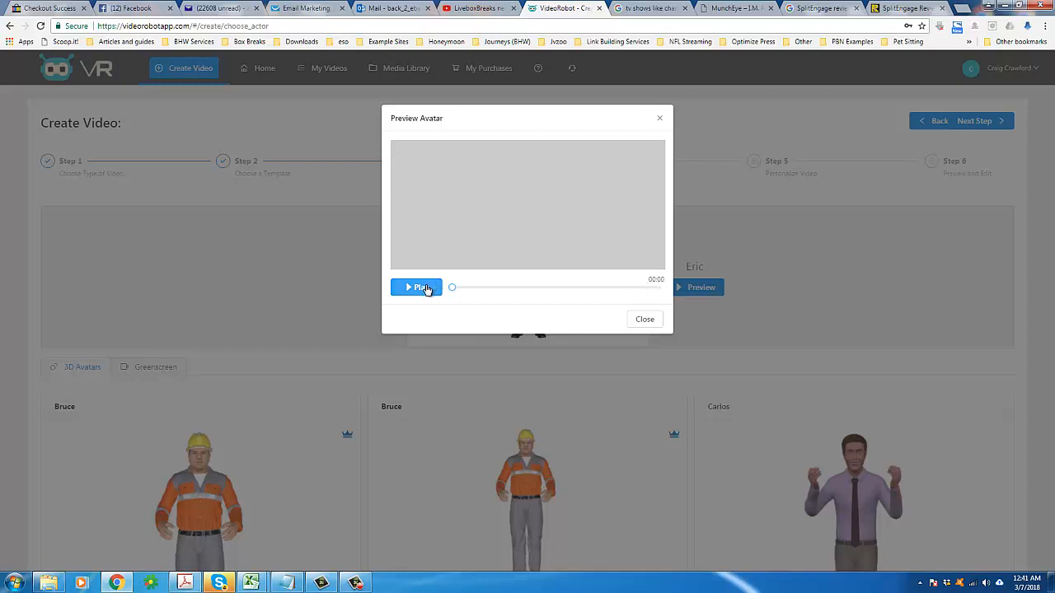
left_click(425, 287)
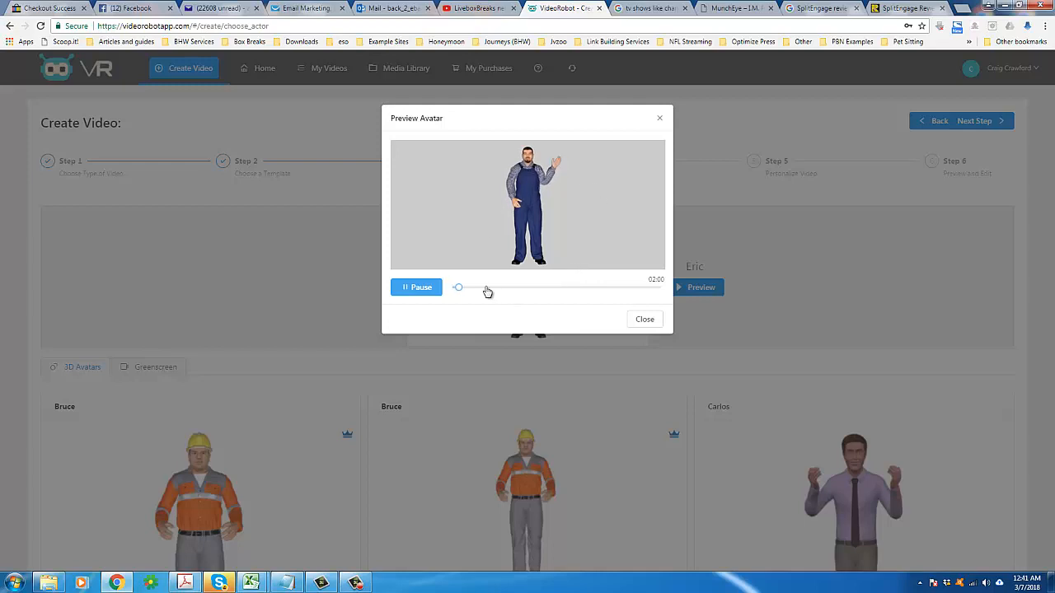
left_click(658, 321)
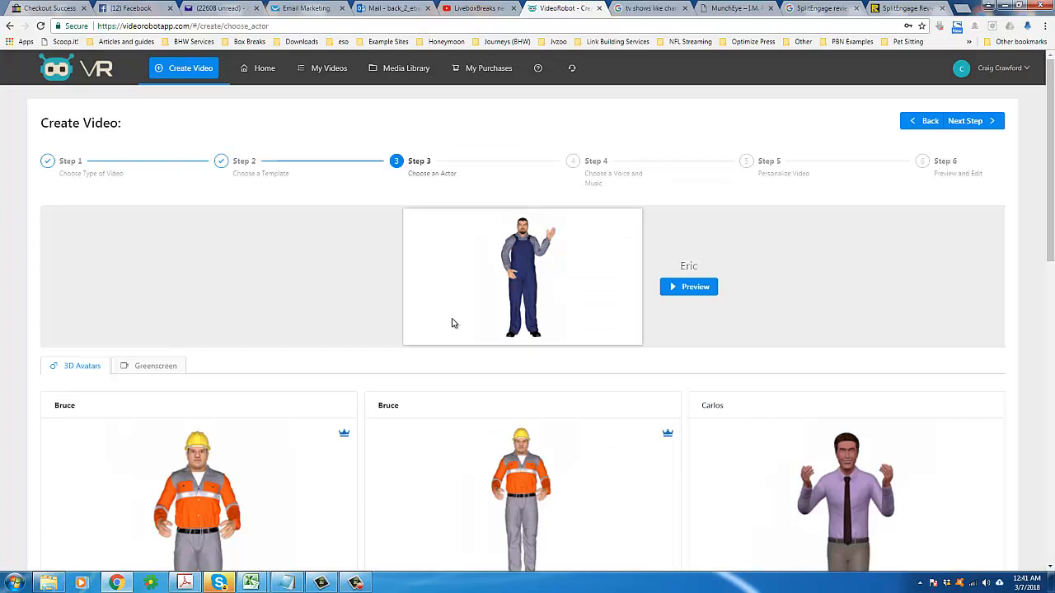
Step: Check the Greenscreen option's video selection in the media library, then close the library
left_click(139, 368)
scroll(269, 394, "down", 1)
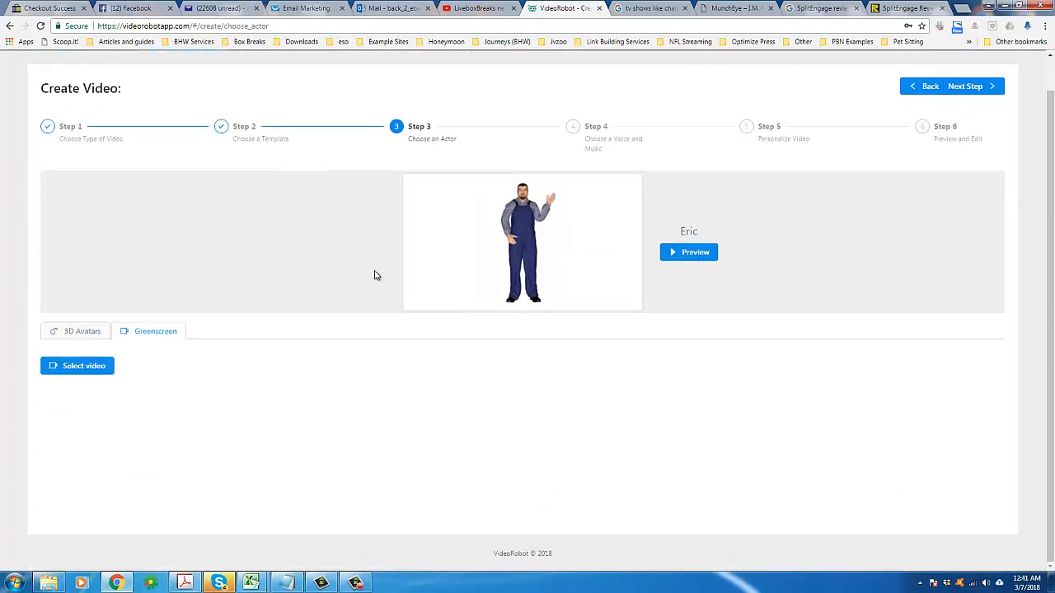
left_click(95, 366)
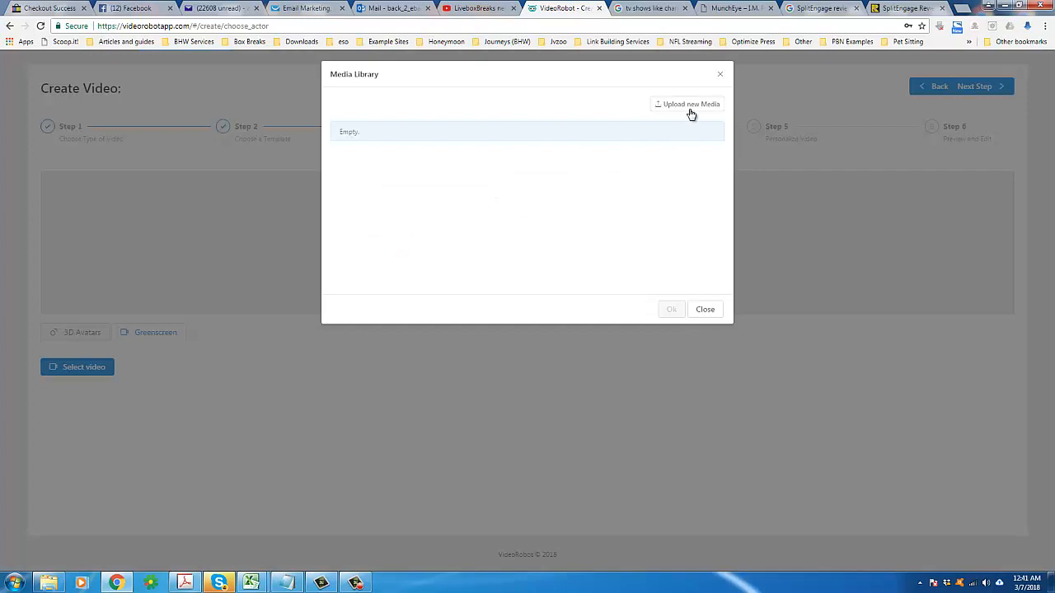
left_click(703, 309)
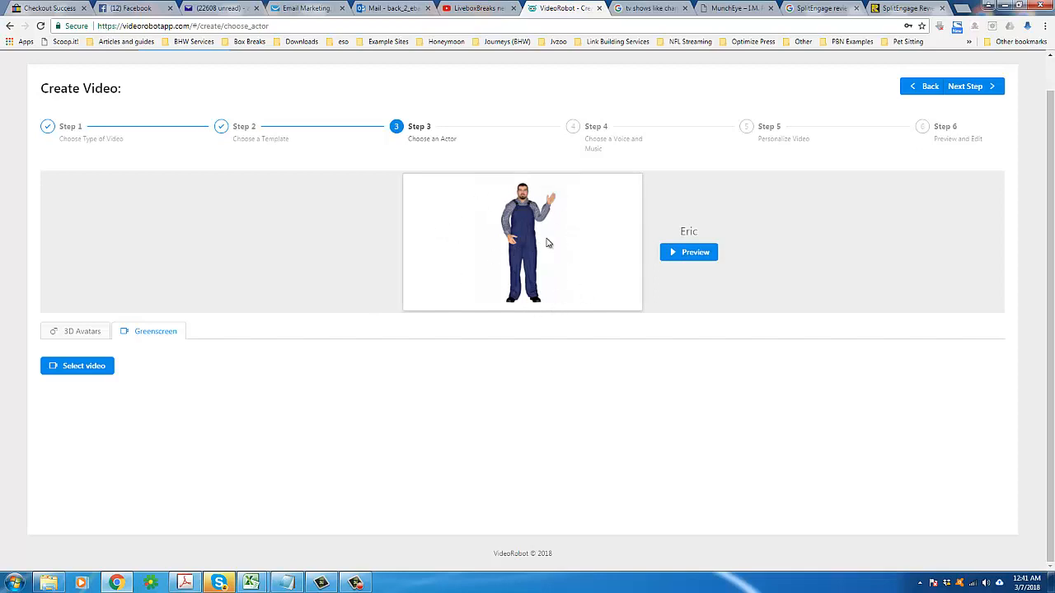
Step: Switch between the 3D Avatars and Greenscreen tabs and review the avatar list
left_click(76, 332)
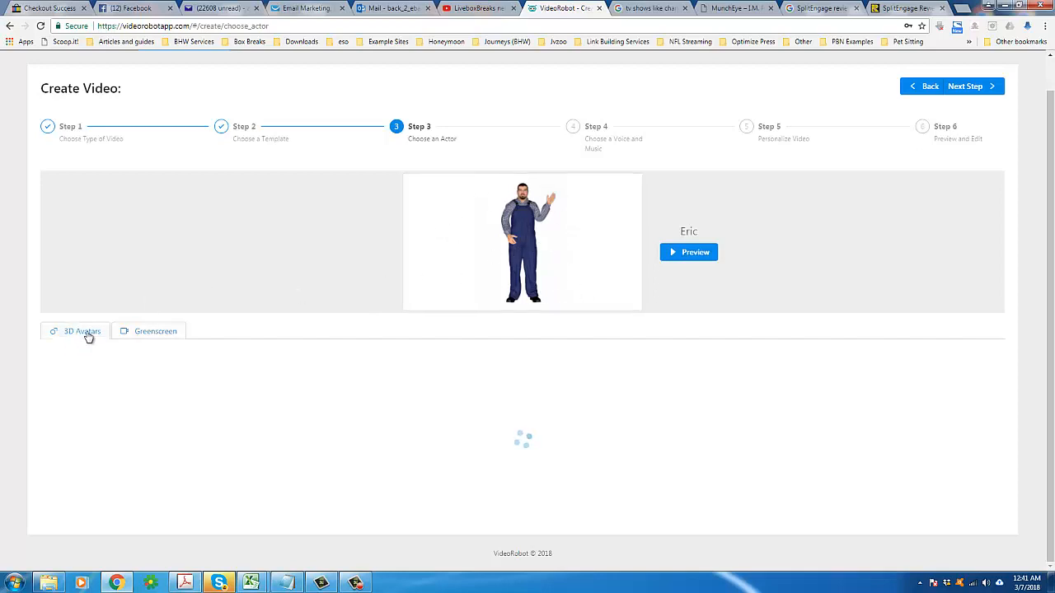
left_click(168, 334)
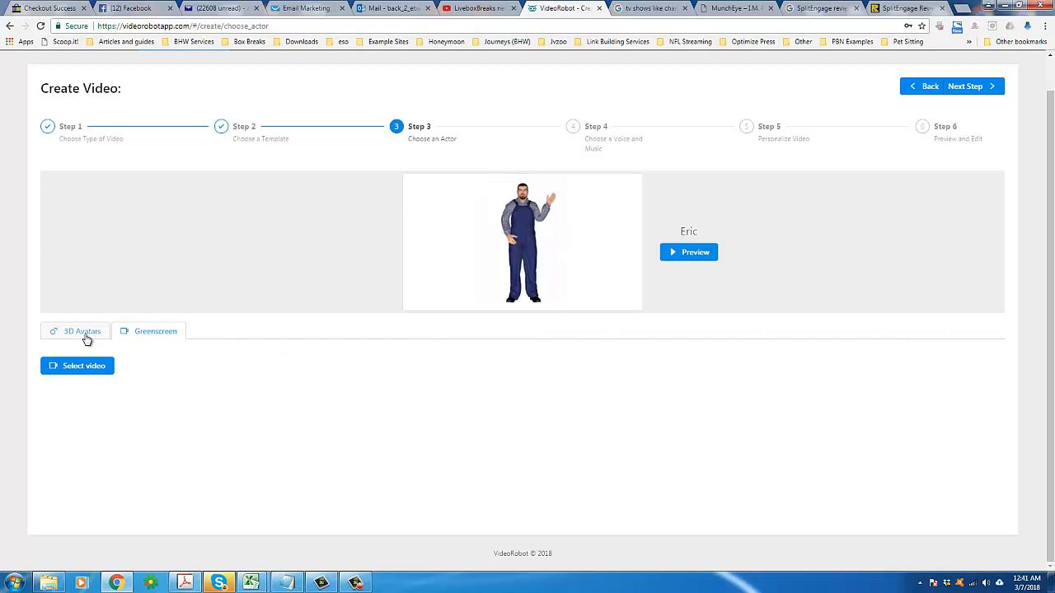
left_click(83, 335)
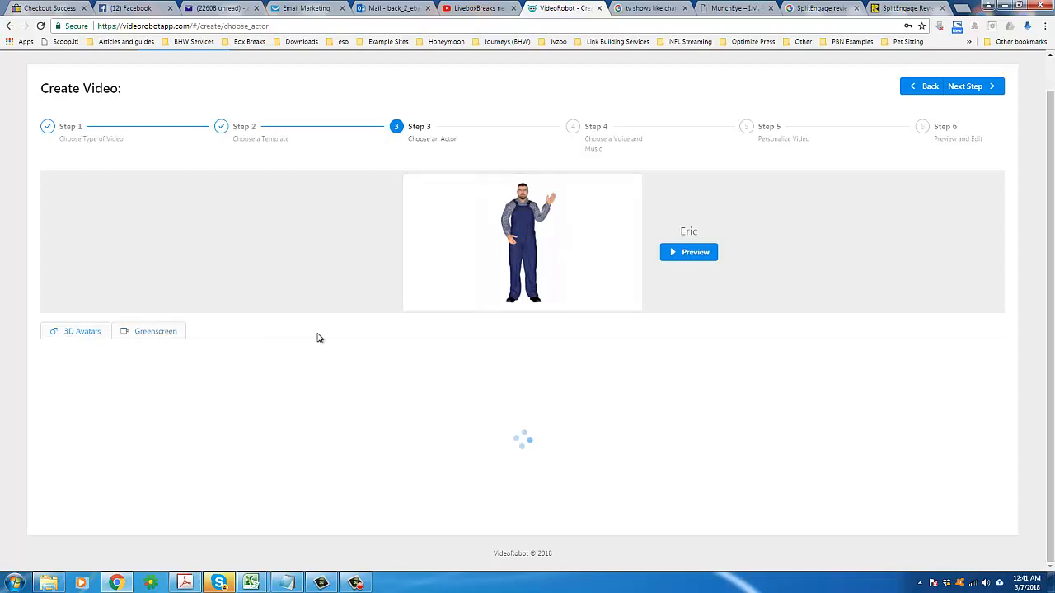
scroll(646, 403, "down", 1)
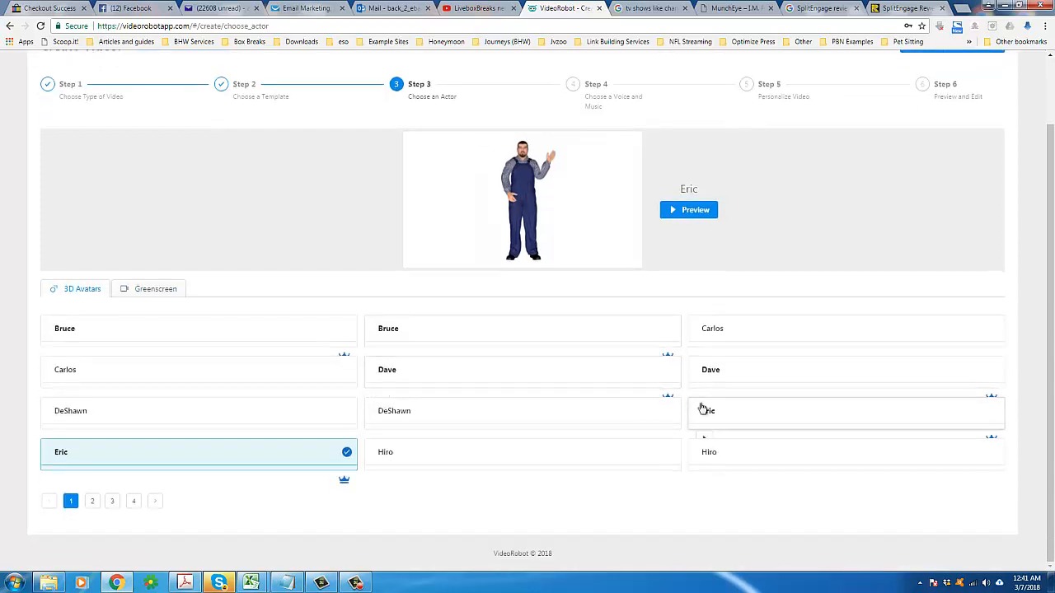
scroll(882, 340, "up", 2)
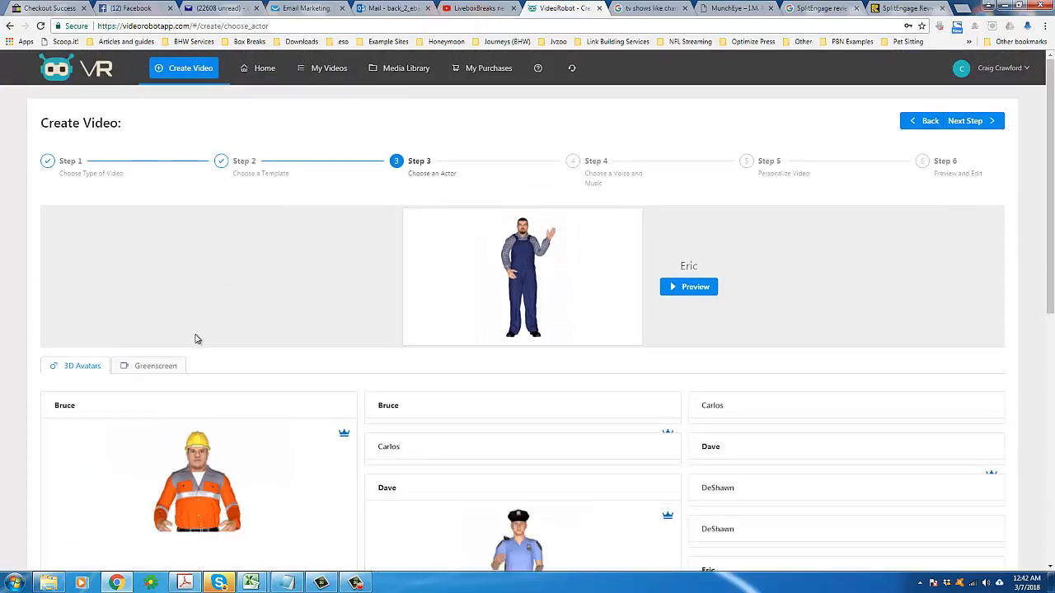
Step: Continue to the voice and music step with Eric as the actor
scroll(314, 367, "down", 3)
left_click_drag(1051, 231, 1045, 107)
left_click(965, 97)
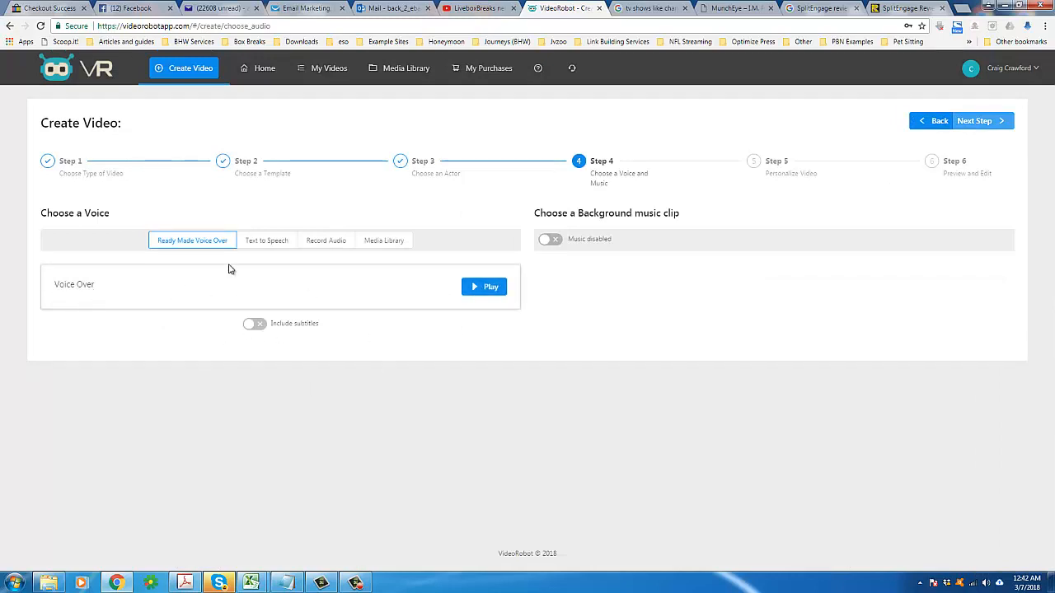
Step: Review the voice source options and switch the voice to Text to Speech
triple_click(75, 213)
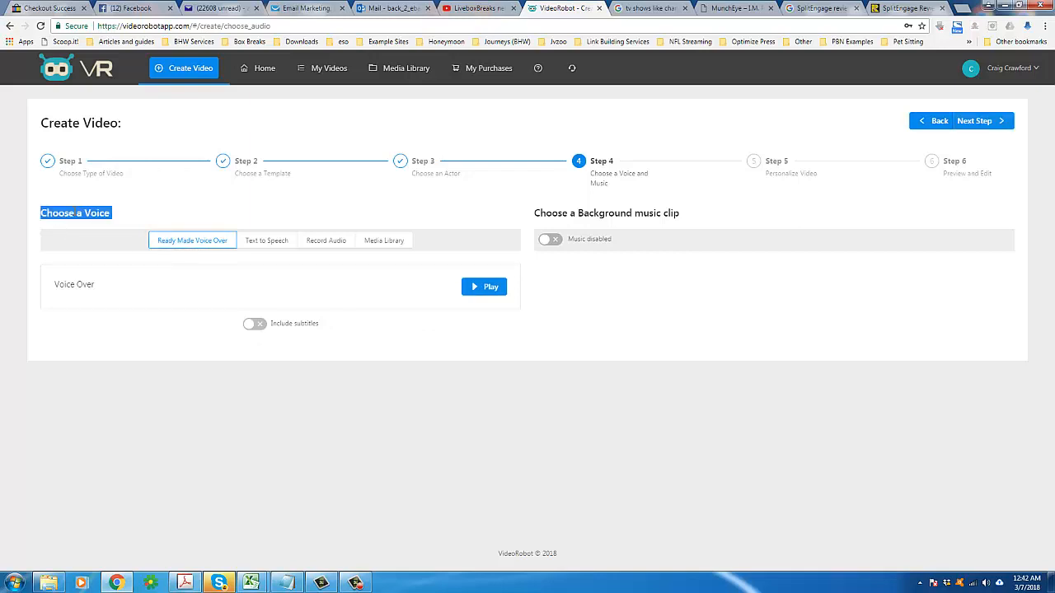
triple_click(265, 296)
left_click(331, 291)
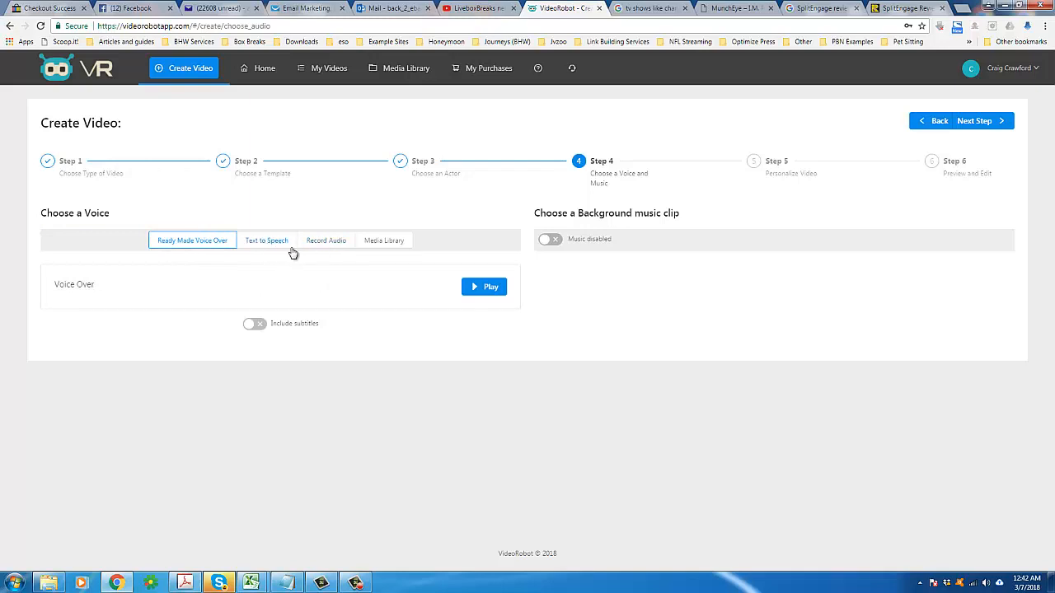
left_click(326, 245)
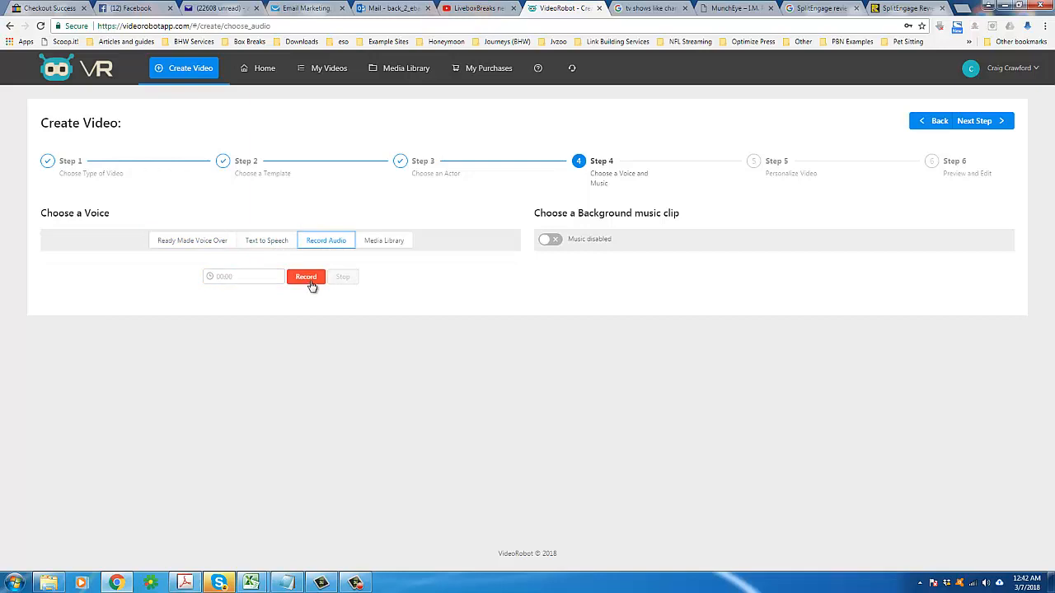
left_click(384, 243)
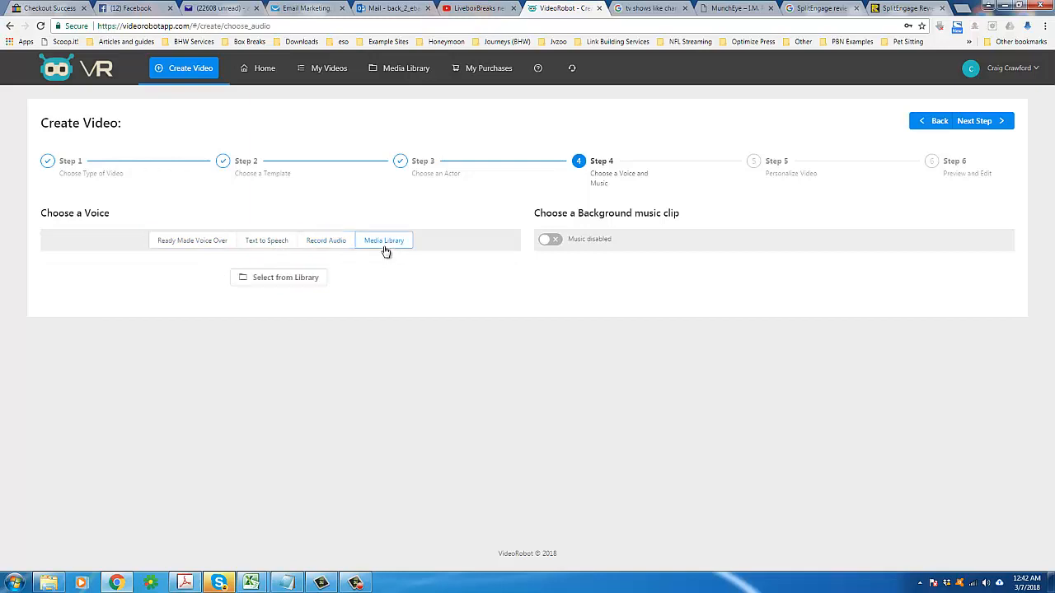
left_click(286, 245)
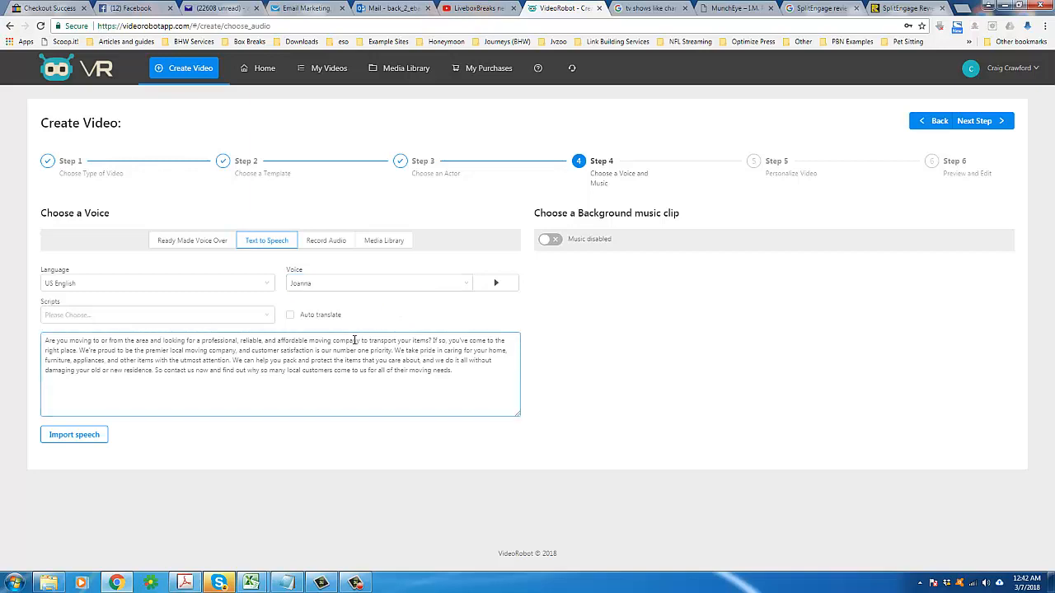
Step: Select and read the moving company script in the speech text box
left_click(86, 353)
key("ctrl+a")
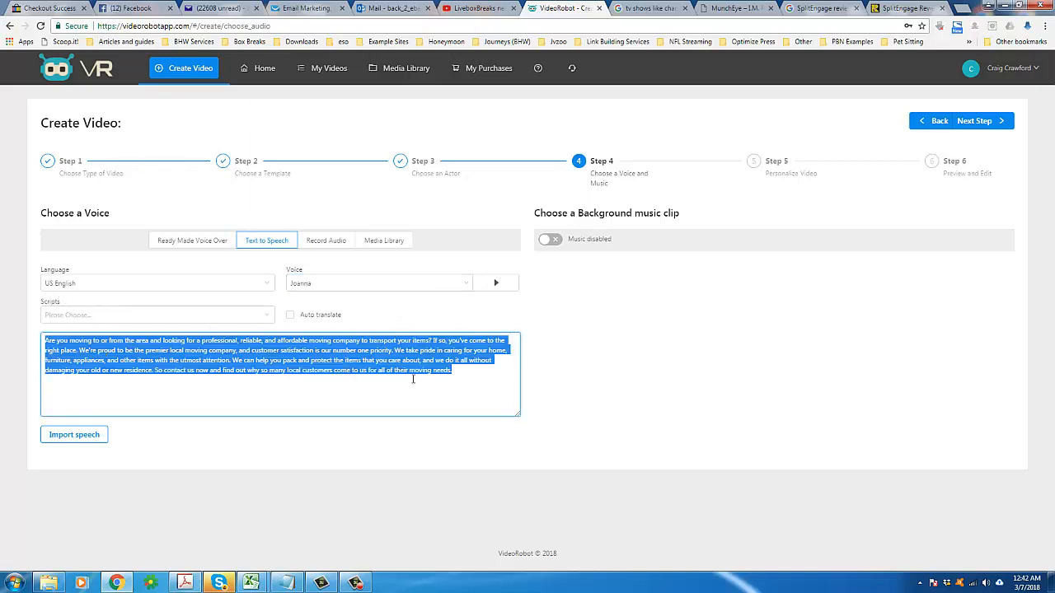
left_click(459, 370)
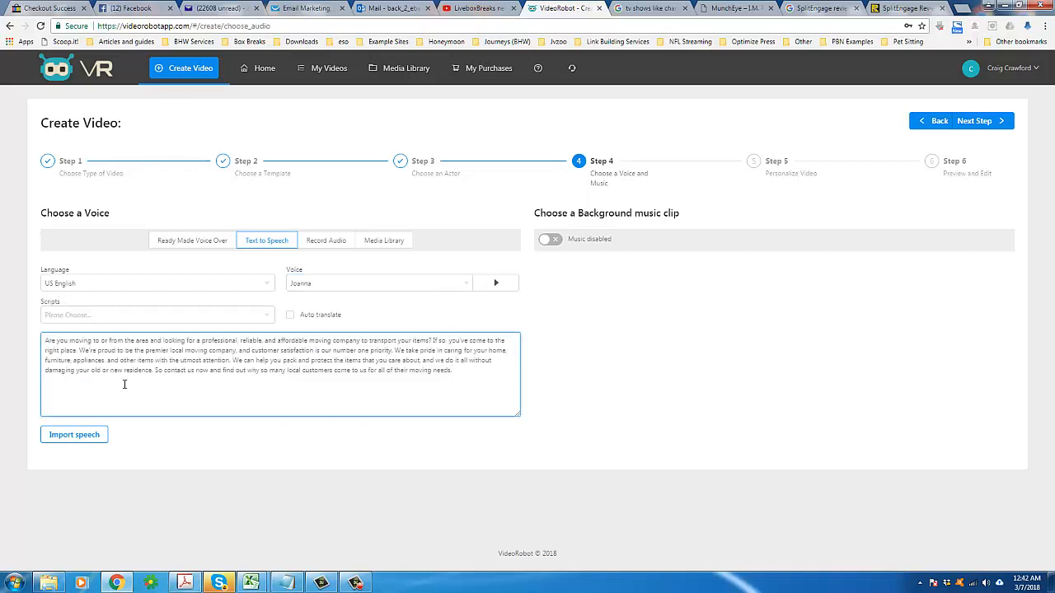
left_click_drag(128, 346, 464, 370)
left_click(464, 372)
triple_click(66, 350)
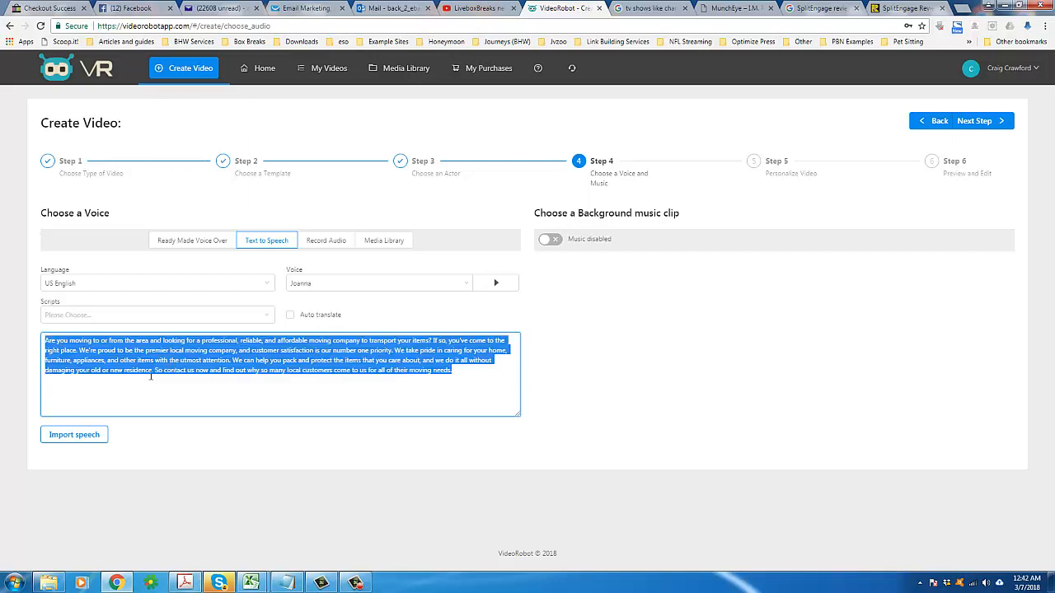
Step: Open the Scripts list to view the available script choices without picking one
left_click(130, 315)
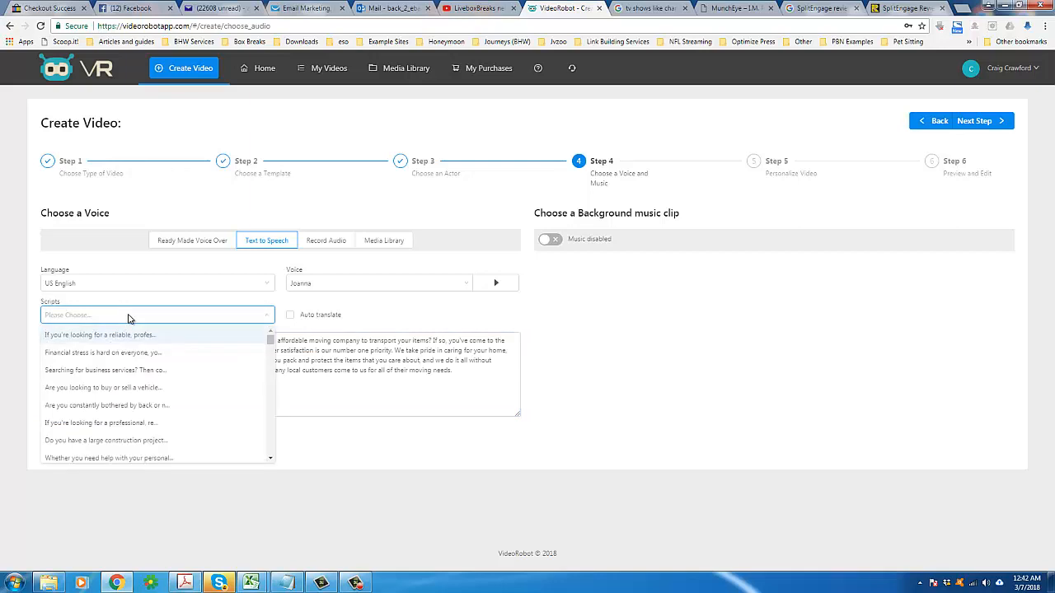
left_click(181, 316)
left_click(252, 318)
left_click_drag(271, 341, 268, 319)
left_click(268, 319)
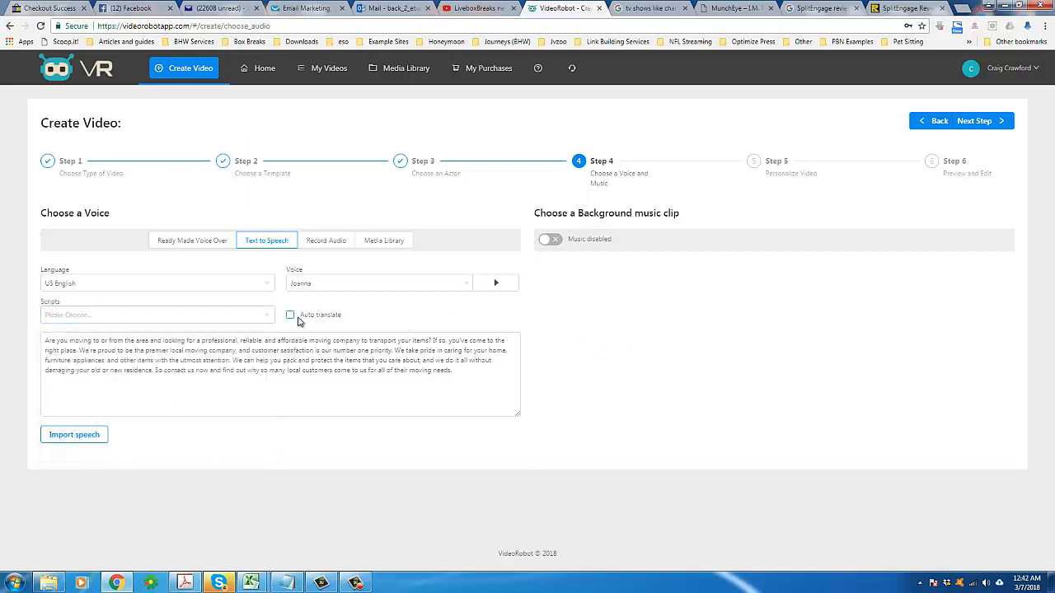
left_click(221, 374)
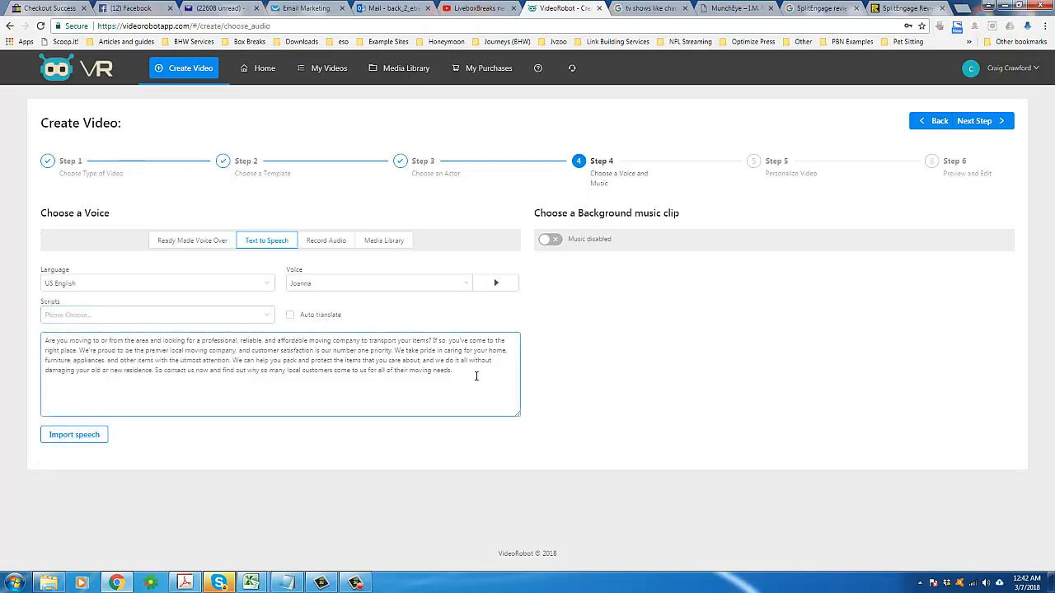
Step: Highlight the whole speech script once more
left_click_drag(478, 376, 44, 344)
triple_click(55, 344)
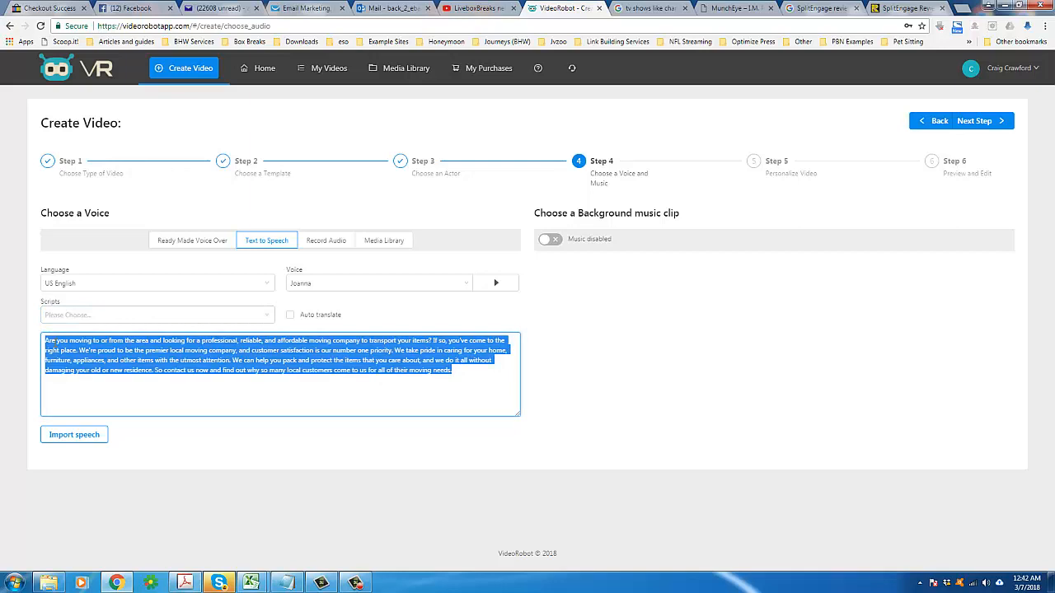
left_click(100, 358)
triple_click(101, 358)
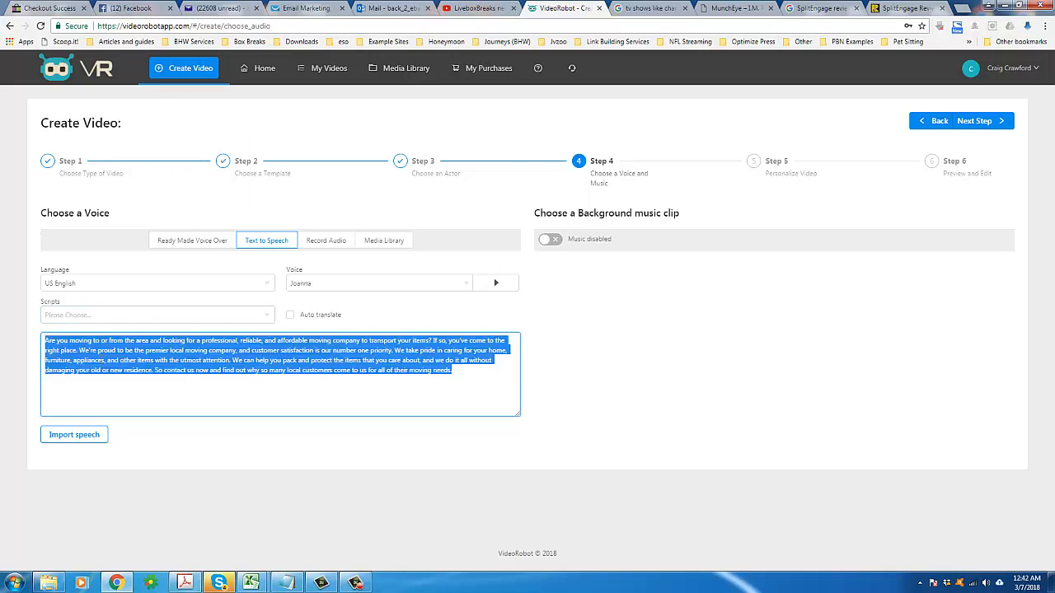
Step: Browse the voice language list and set the language to French
left_click(186, 285)
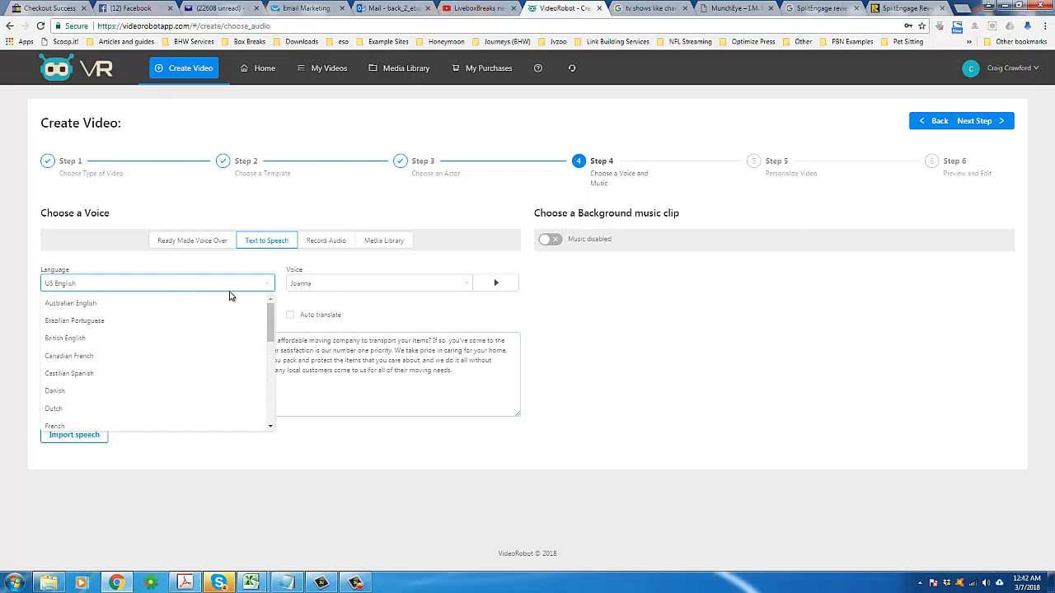
scroll(274, 320, "down", 3)
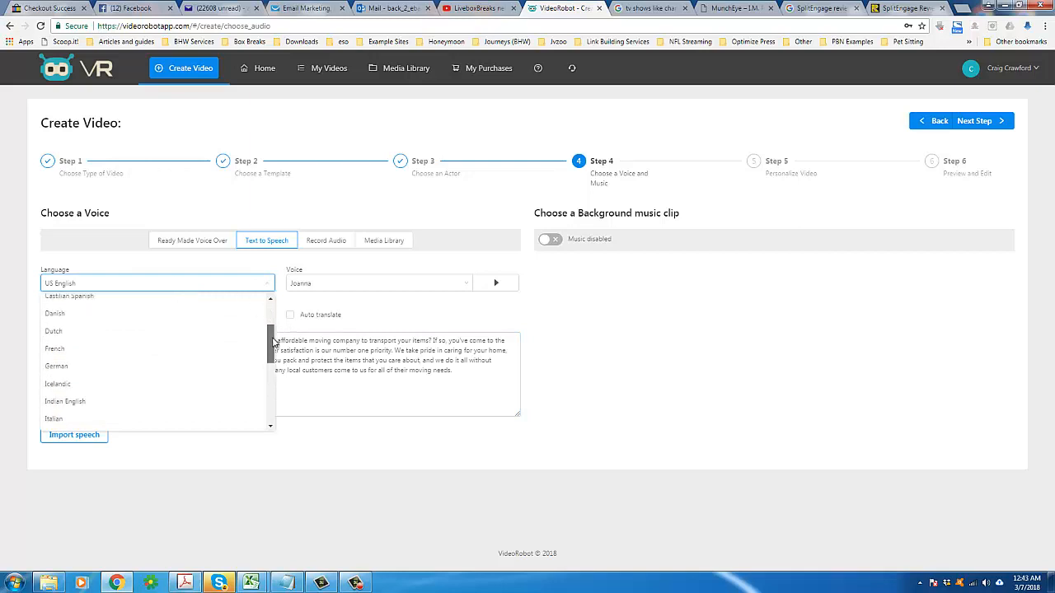
left_click(468, 373)
left_click_drag(468, 373, 290, 323)
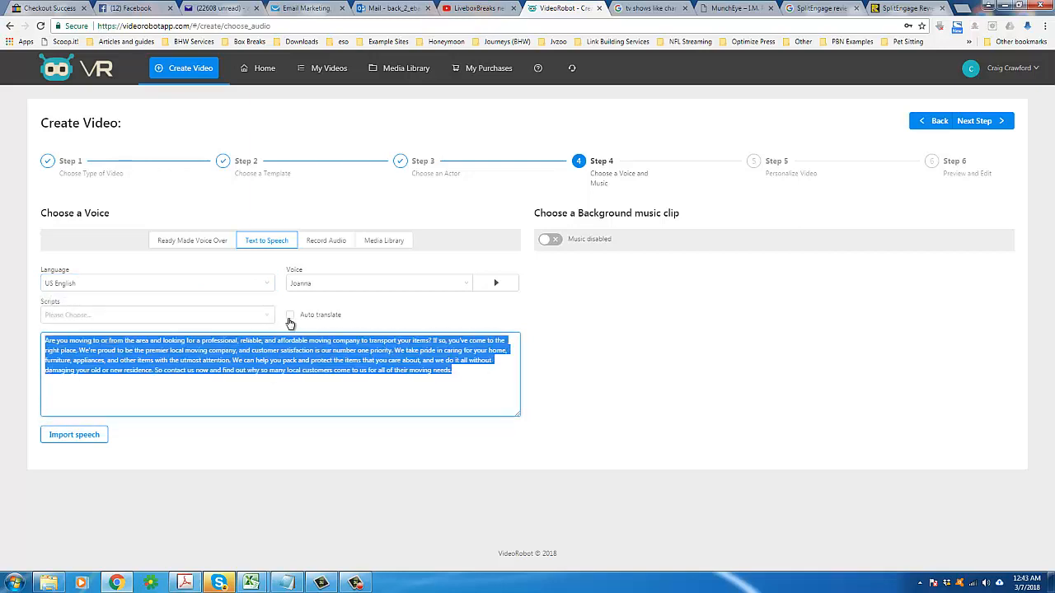
left_click(258, 290)
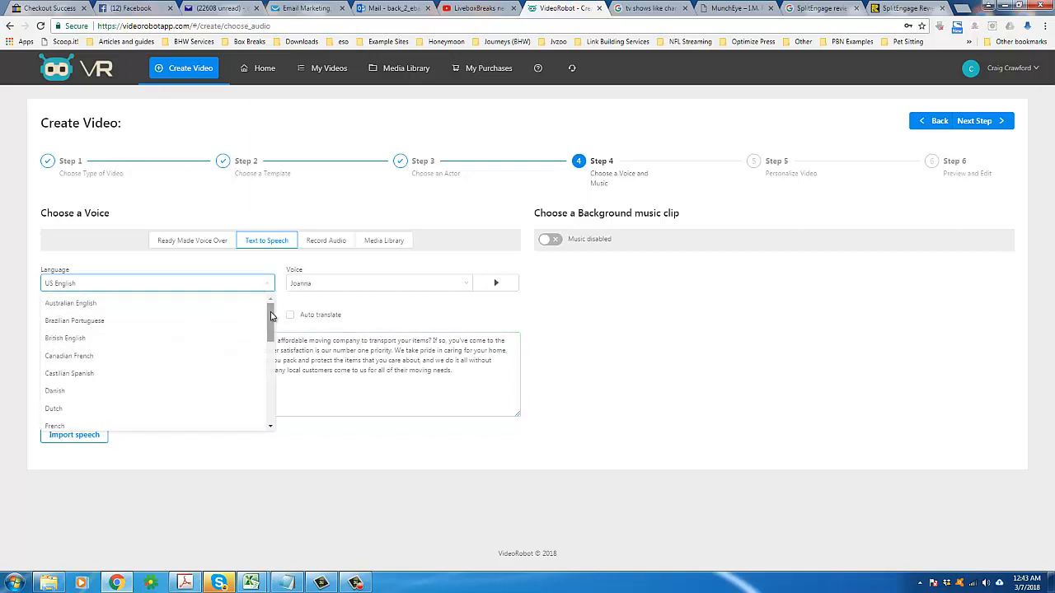
scroll(272, 316, "down", 3)
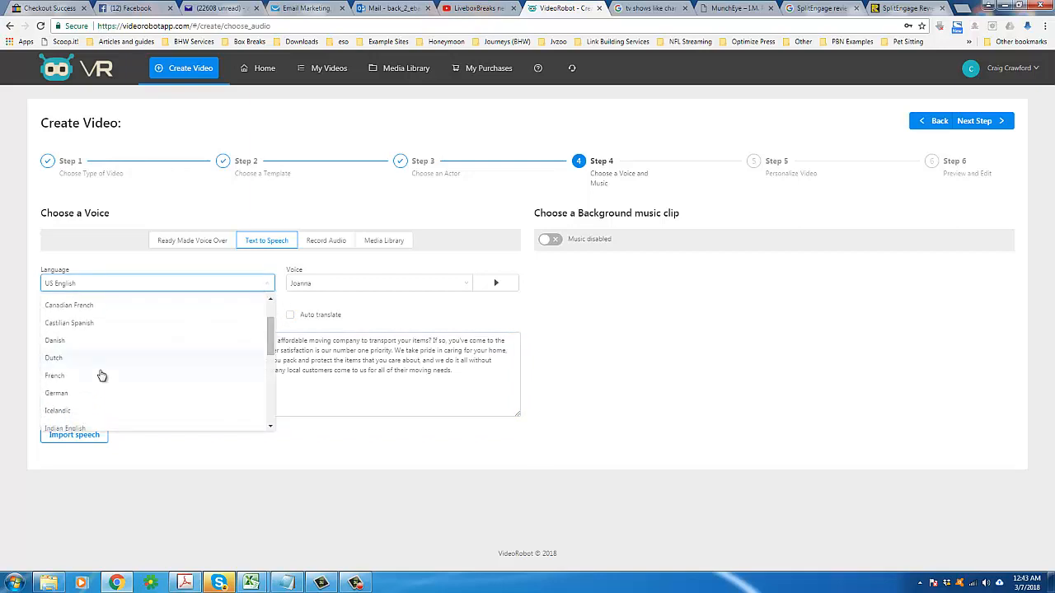
mouse_move(269, 346)
left_mouse_down()
mouse_move(267, 368)
mouse_move(267, 355)
left_mouse_up()
left_click(71, 343)
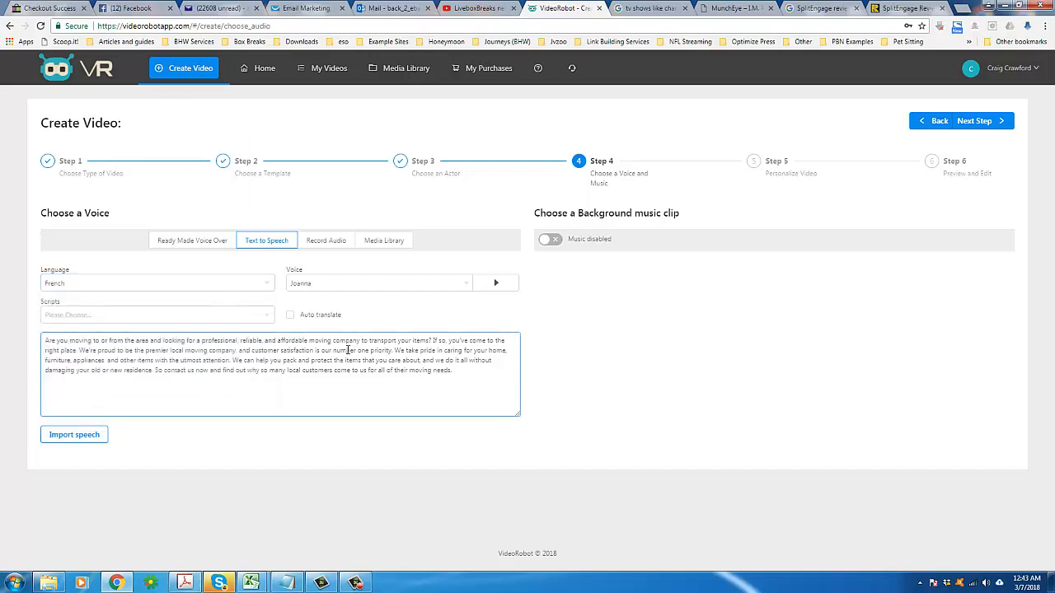
Step: Select the speech text and change the language to Dutch
triple_click(253, 350)
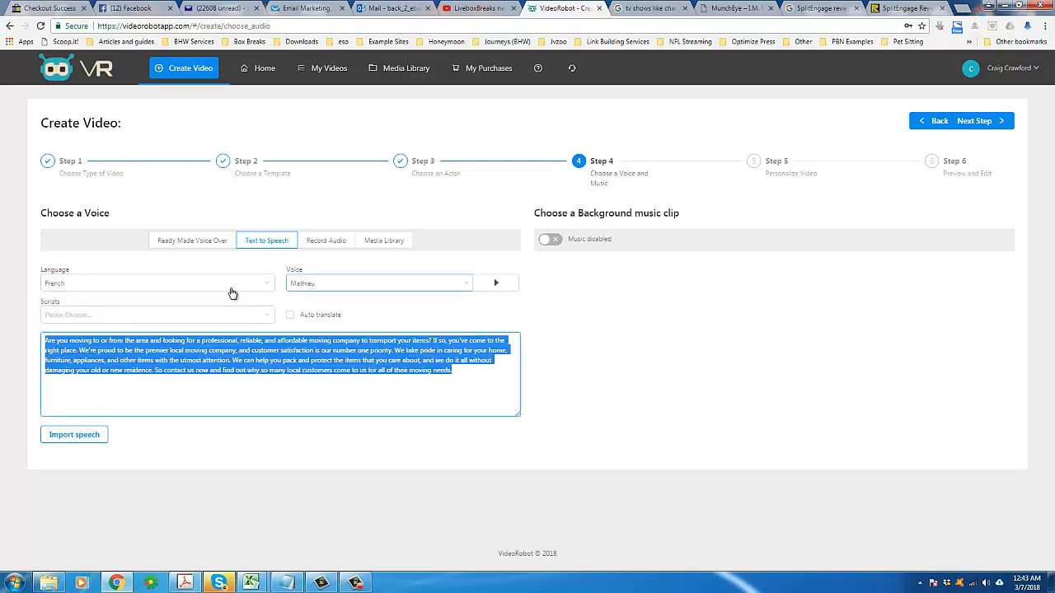
left_click(231, 289)
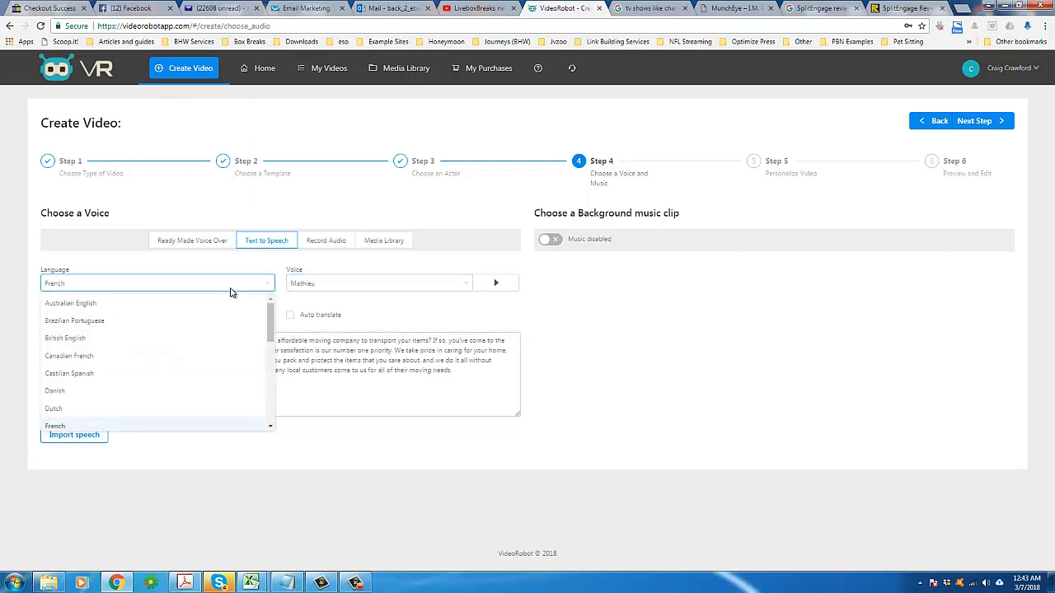
left_click(78, 426)
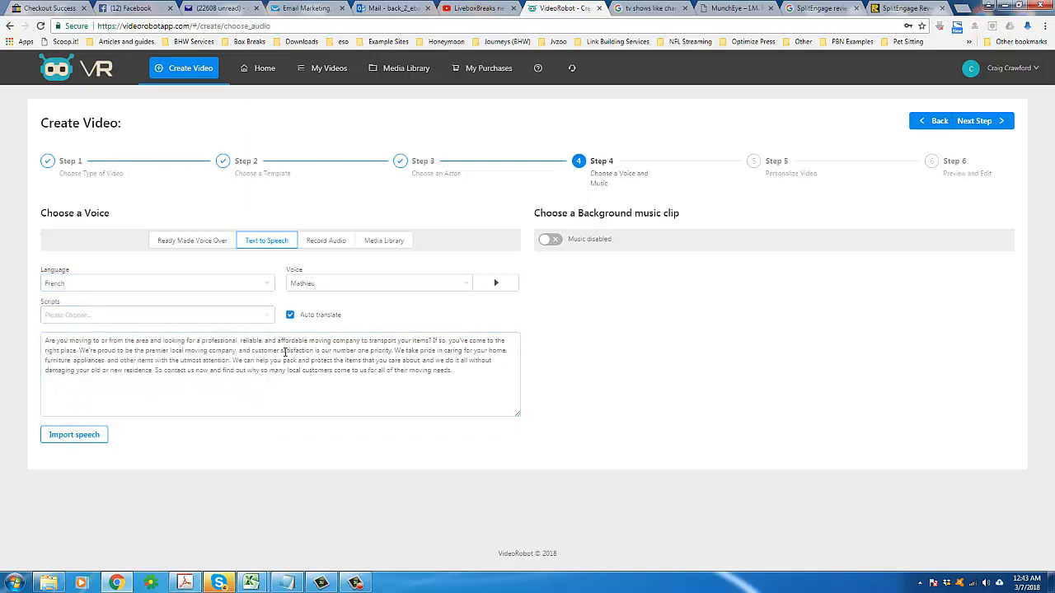
left_click(191, 286)
left_click(69, 408)
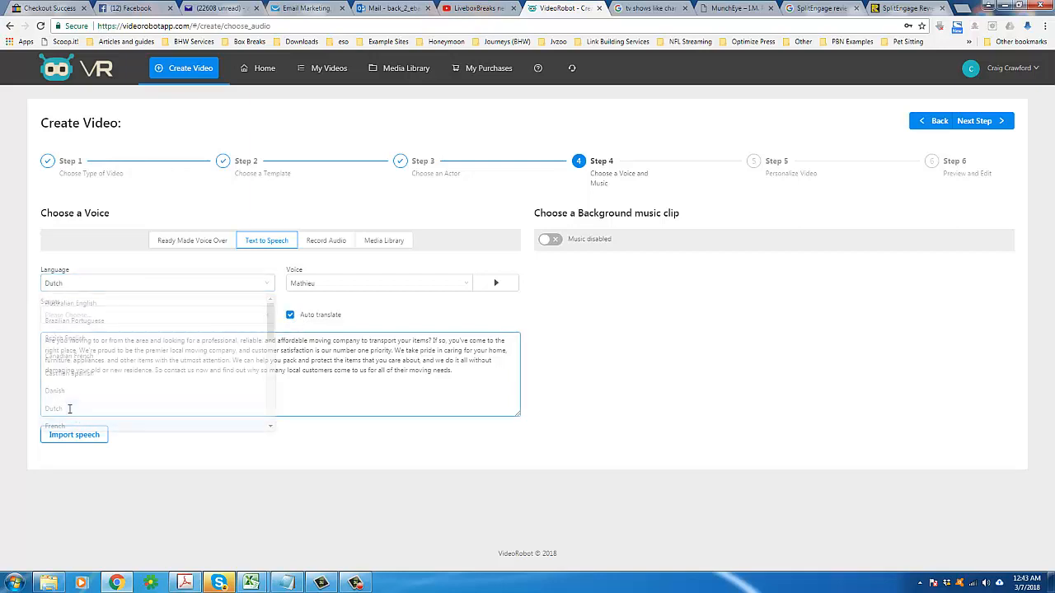
Step: Choose the "Financial stress is hard on everyone" script and uncheck Auto translate
triple_click(325, 361)
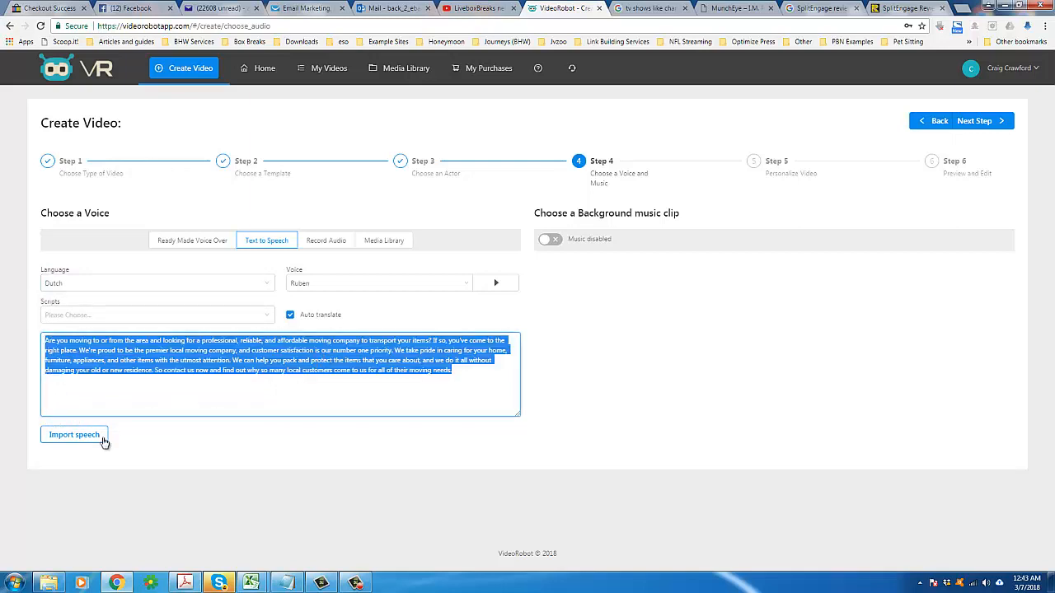
left_click(231, 318)
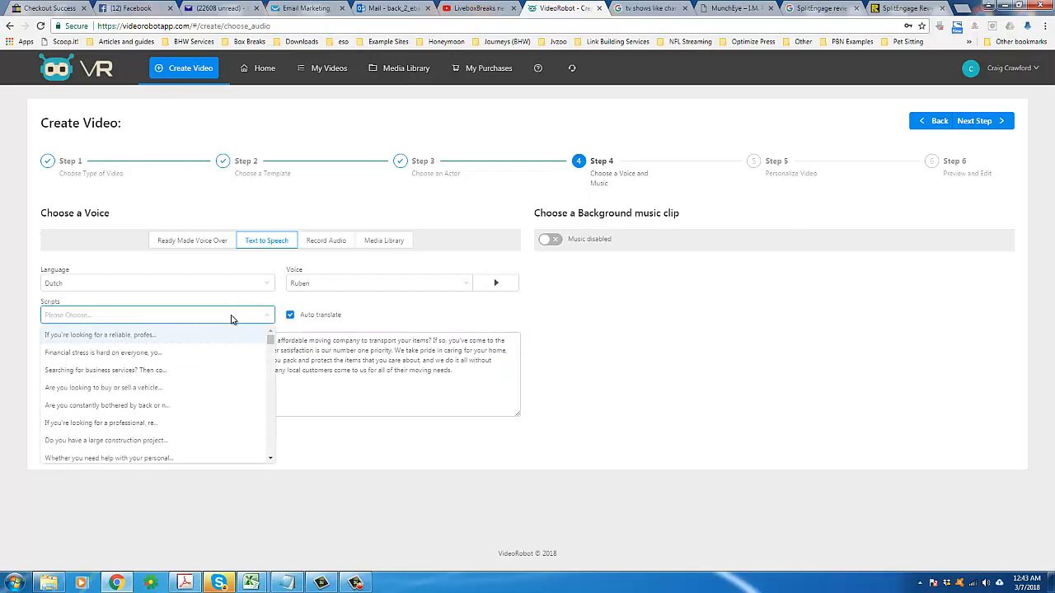
left_click(174, 352)
left_click(291, 316)
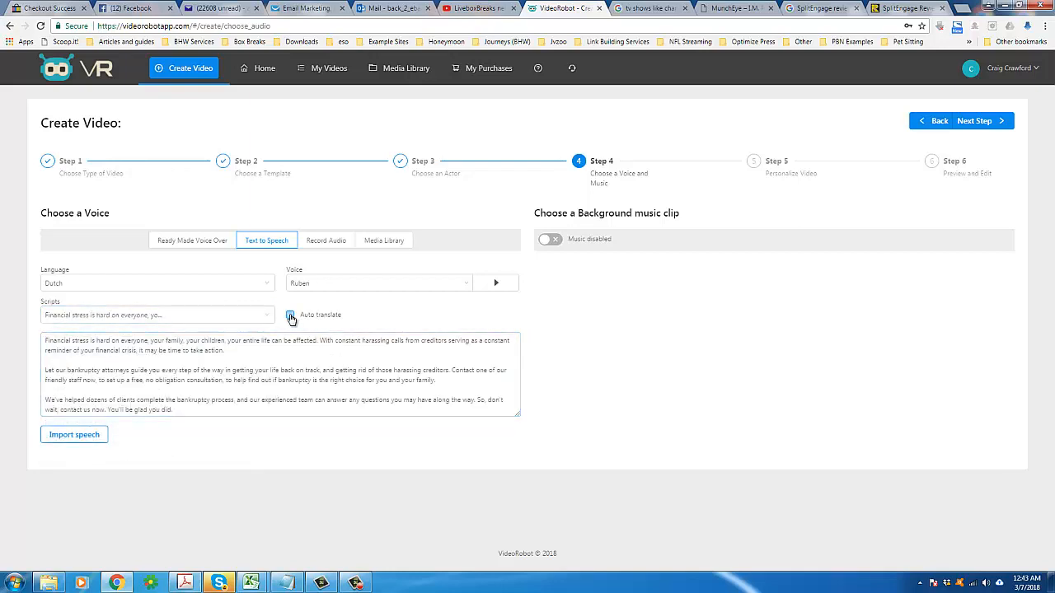
Step: Select all of the financial stress script text in the speech box
left_click(124, 284)
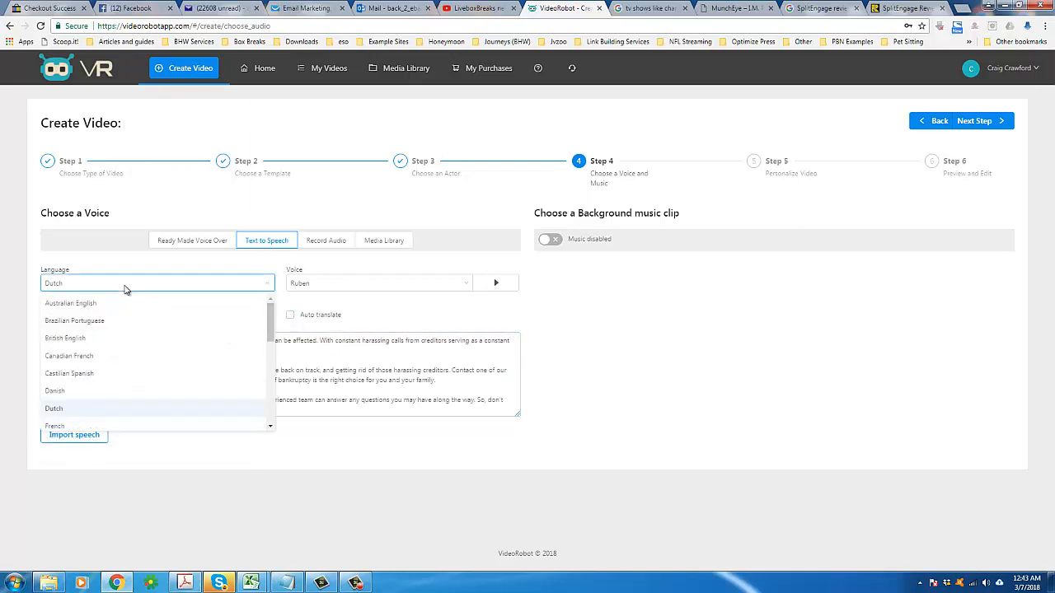
left_click(349, 375)
triple_click(349, 375)
right_click(289, 346)
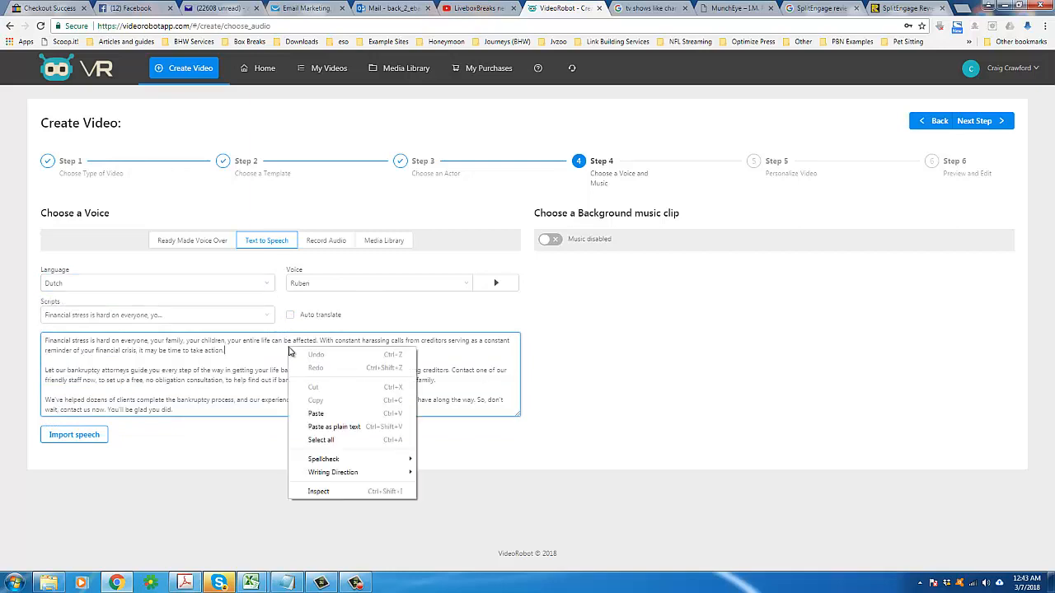
left_click(338, 438)
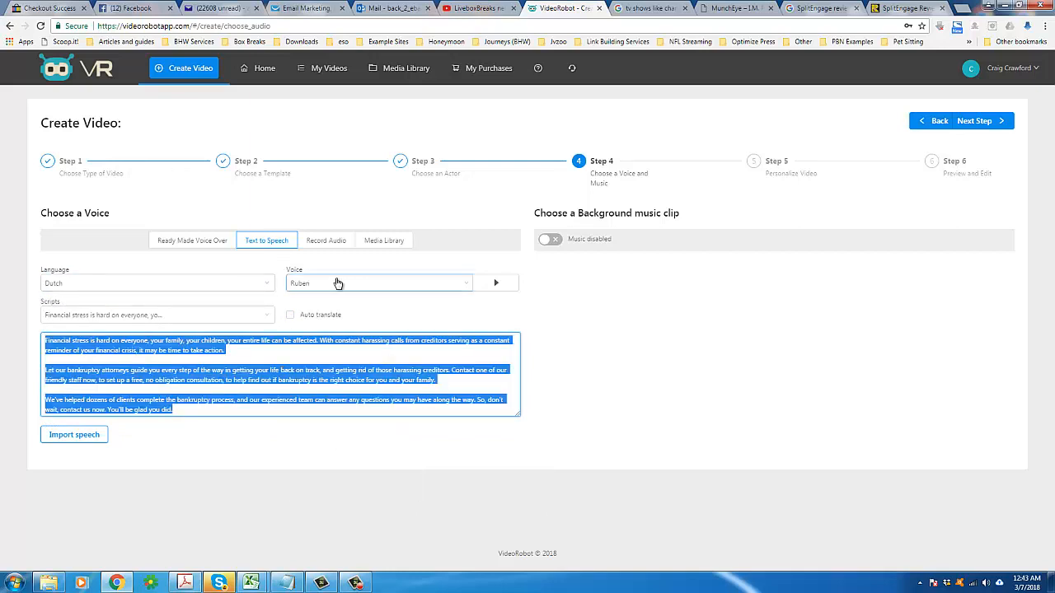
Step: Clear the leftover "Financial stress" text from the speech box
left_click(198, 283)
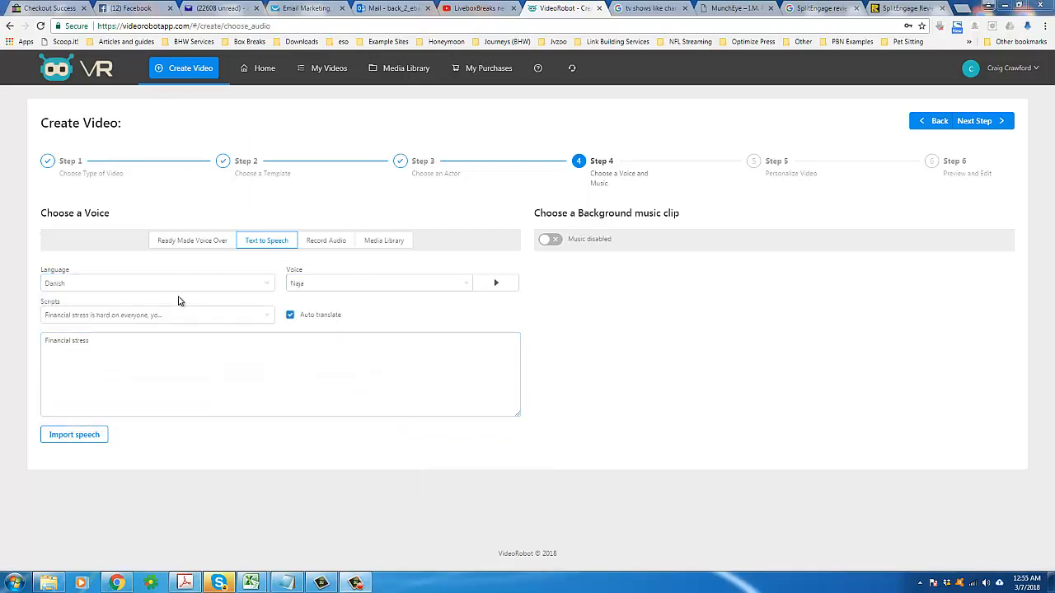
left_click_drag(157, 344, 2, 351)
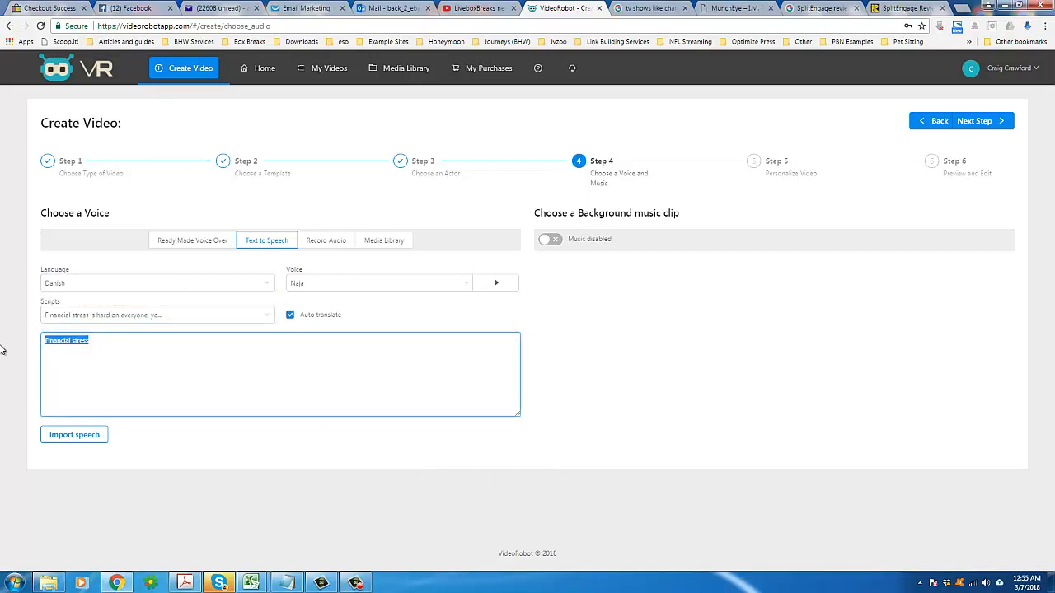
key("BackSpace")
left_click(682, 326)
Step: Set the voice language to US English
left_click(153, 289)
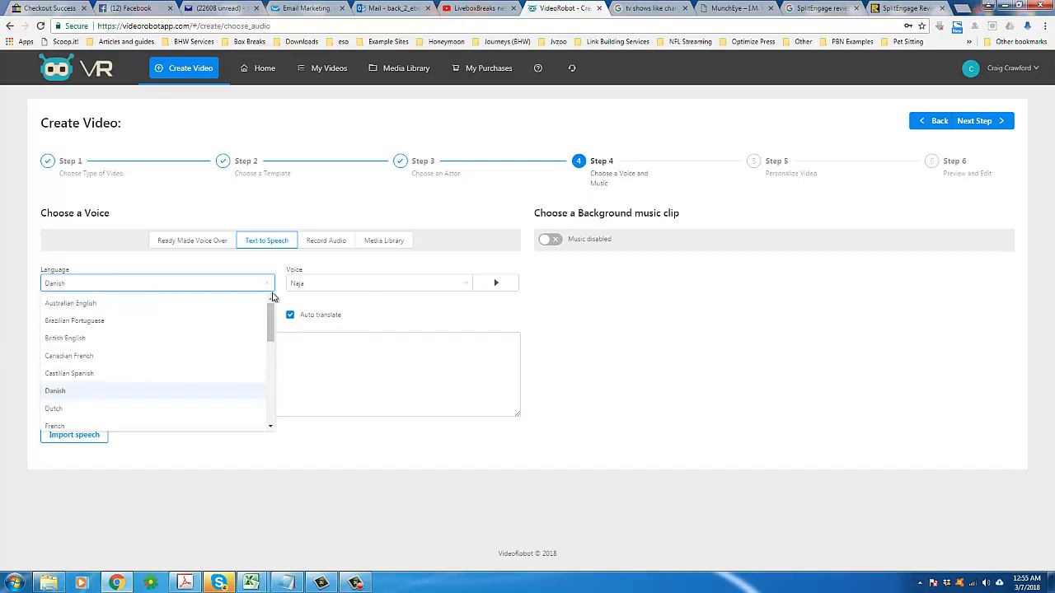
scroll(82, 371, "down", 1)
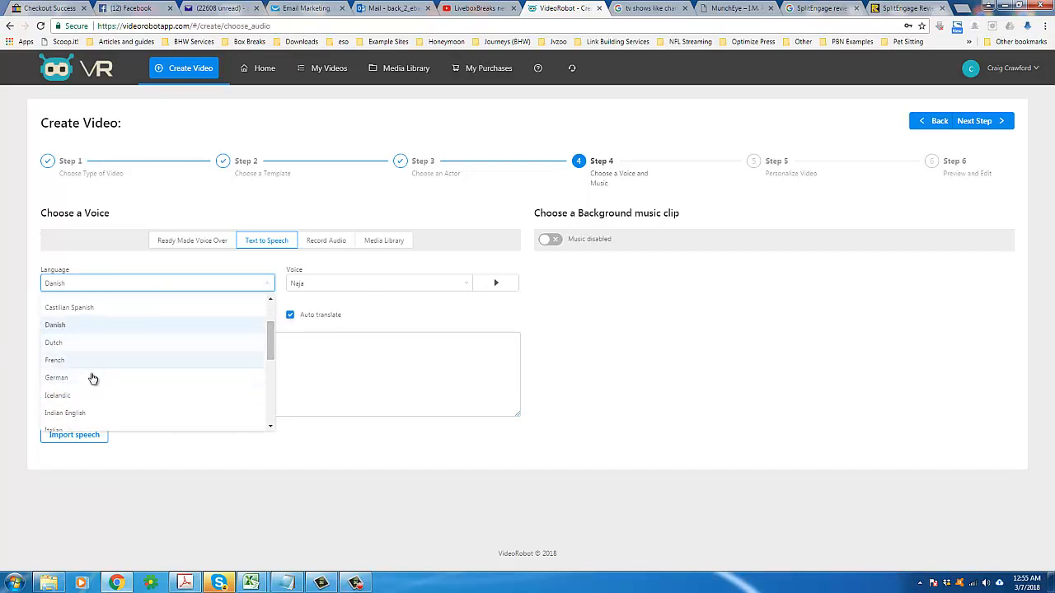
scroll(92, 377, "up", 2)
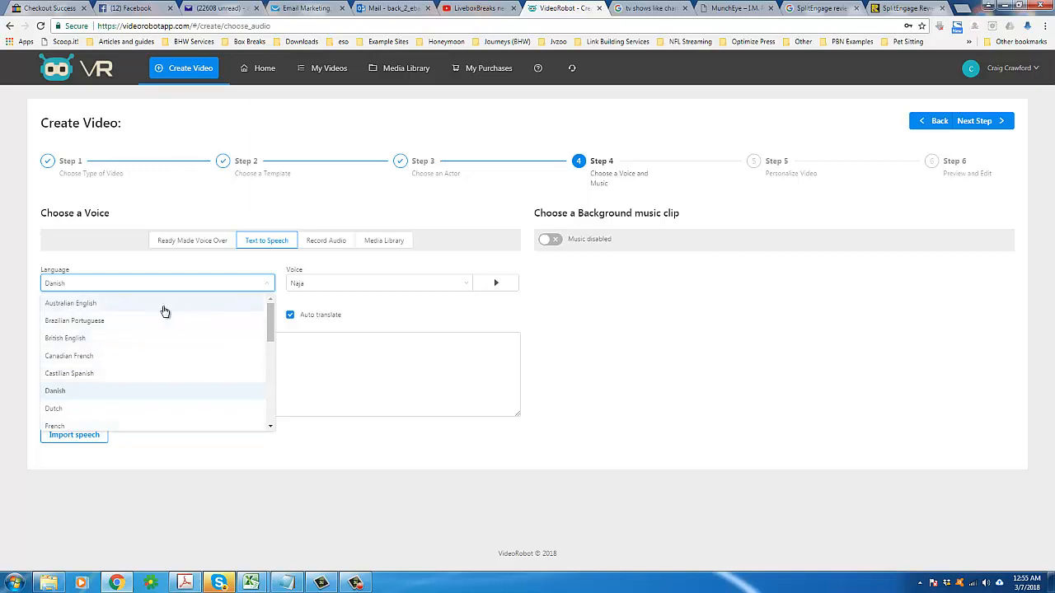
left_click_drag(272, 319, 274, 404)
left_click(110, 370)
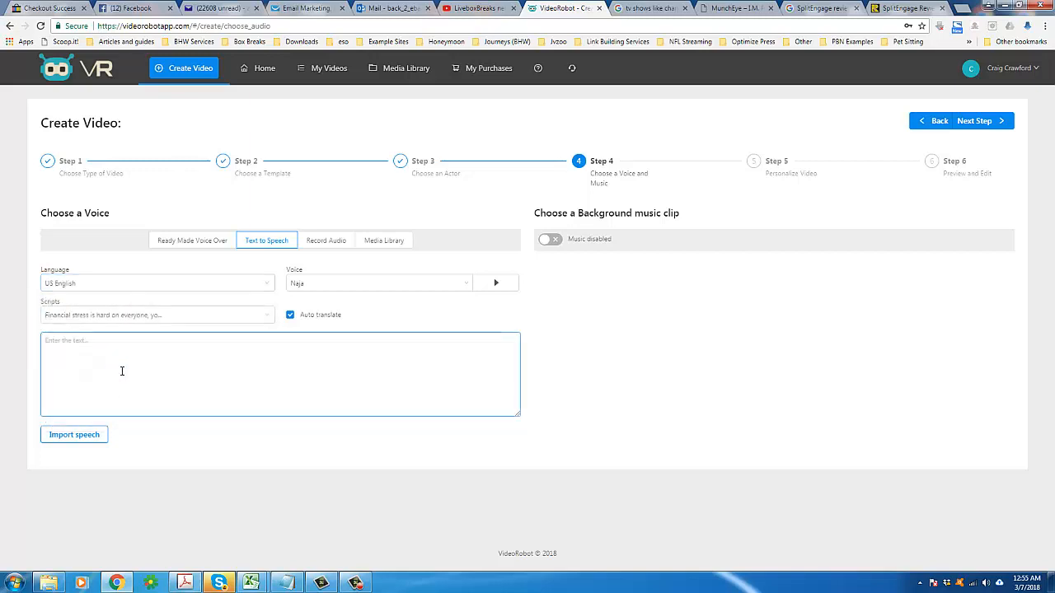
Step: Choose the "If you're looking for a reliable, profes..." alarm installation script and set the voice to Matthew
left_click(205, 319)
left_click(197, 333)
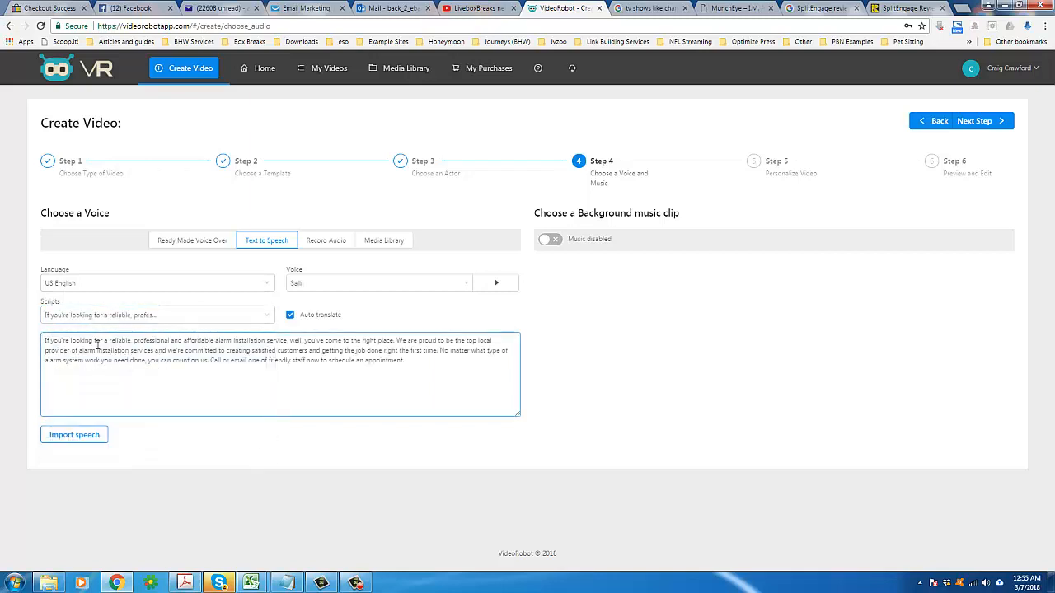
left_click(315, 289)
left_click(310, 320)
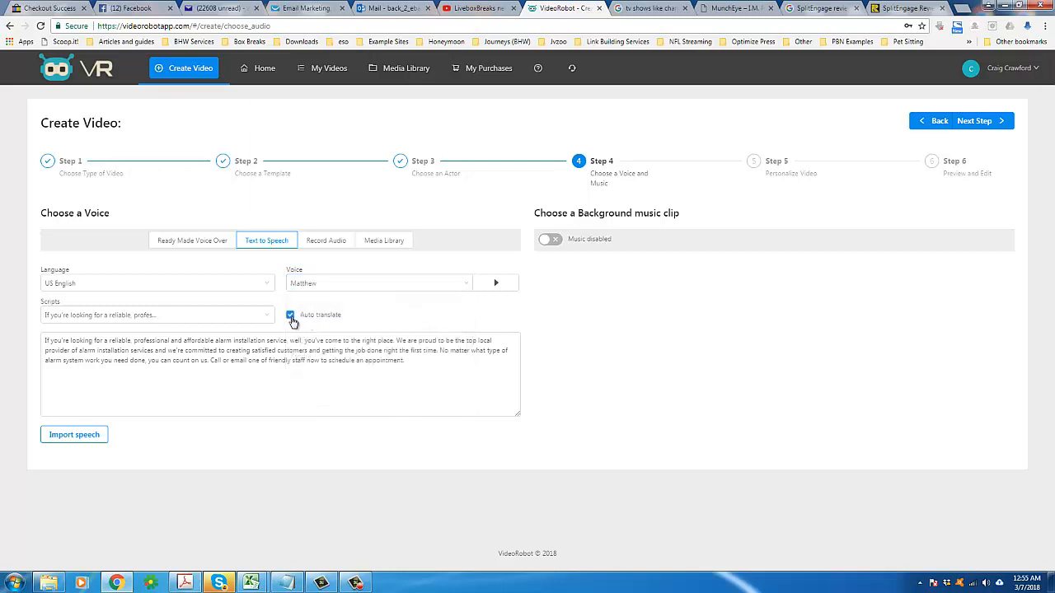
Step: Keep Auto translate checked and change the language to Dutch
left_click(253, 348)
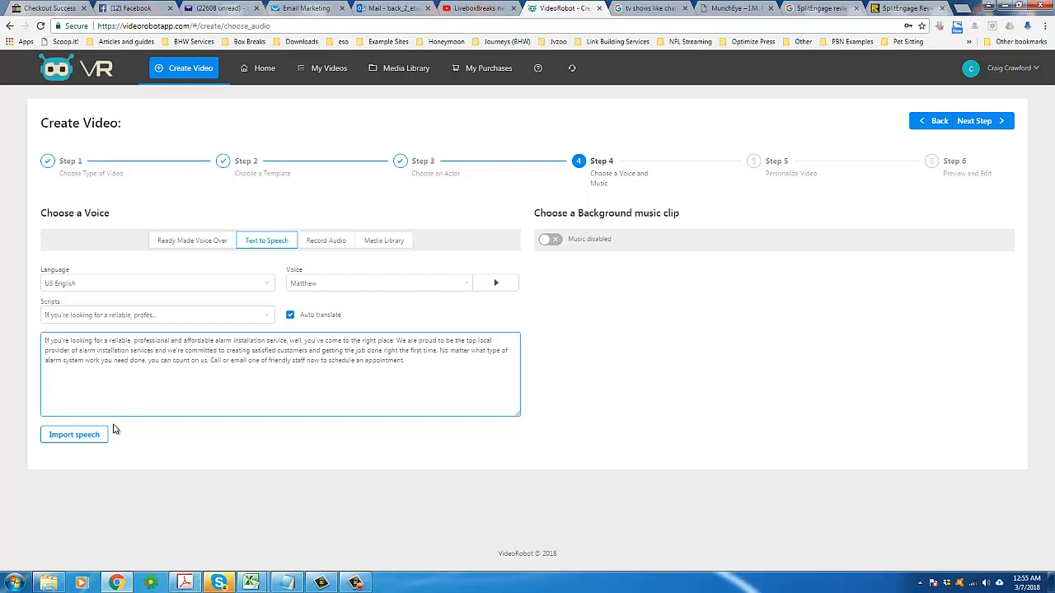
left_click(291, 318)
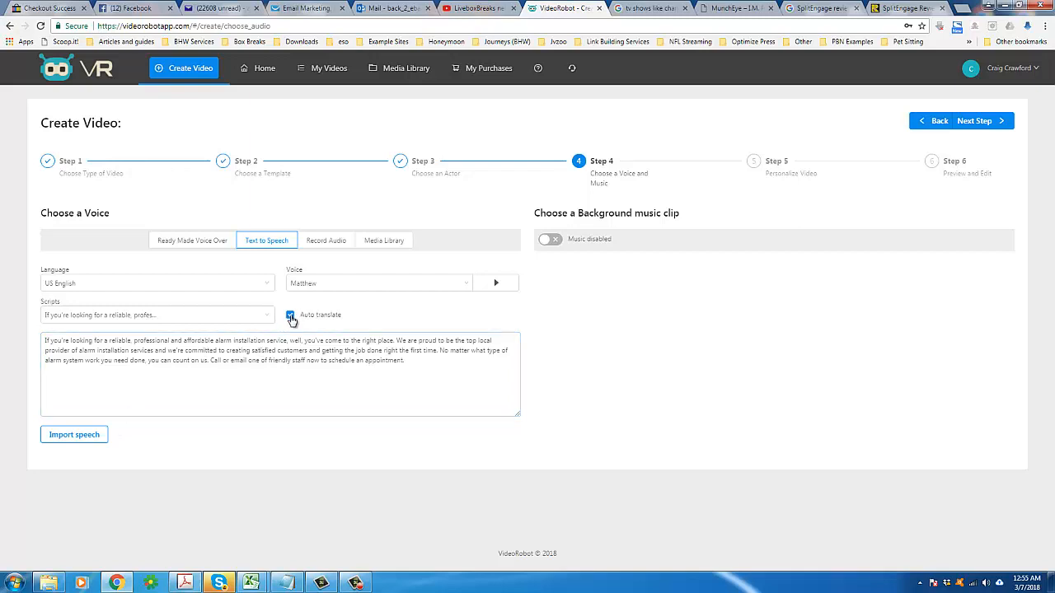
left_click(251, 288)
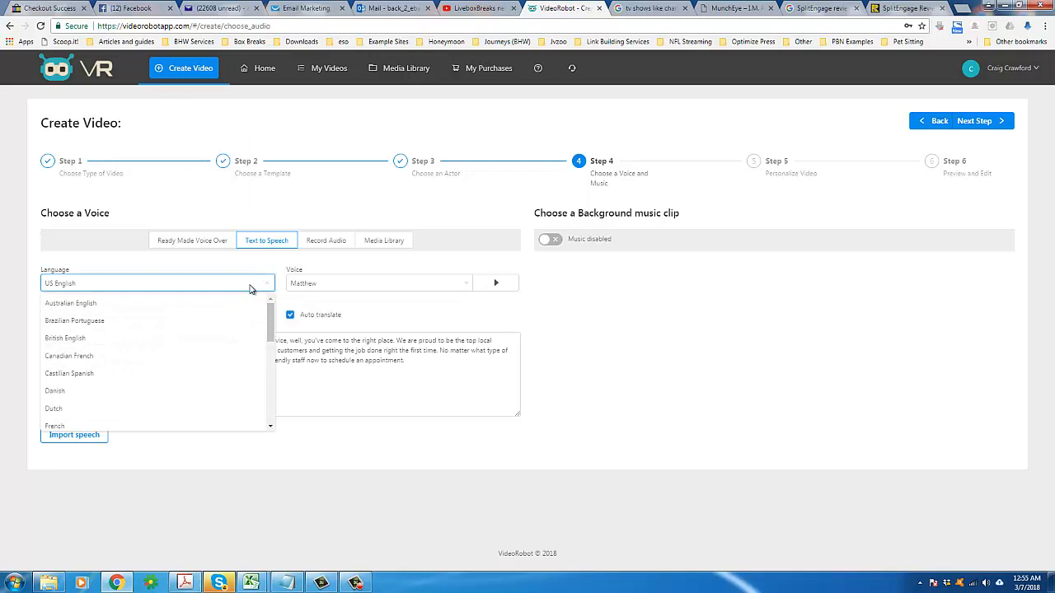
left_click(105, 408)
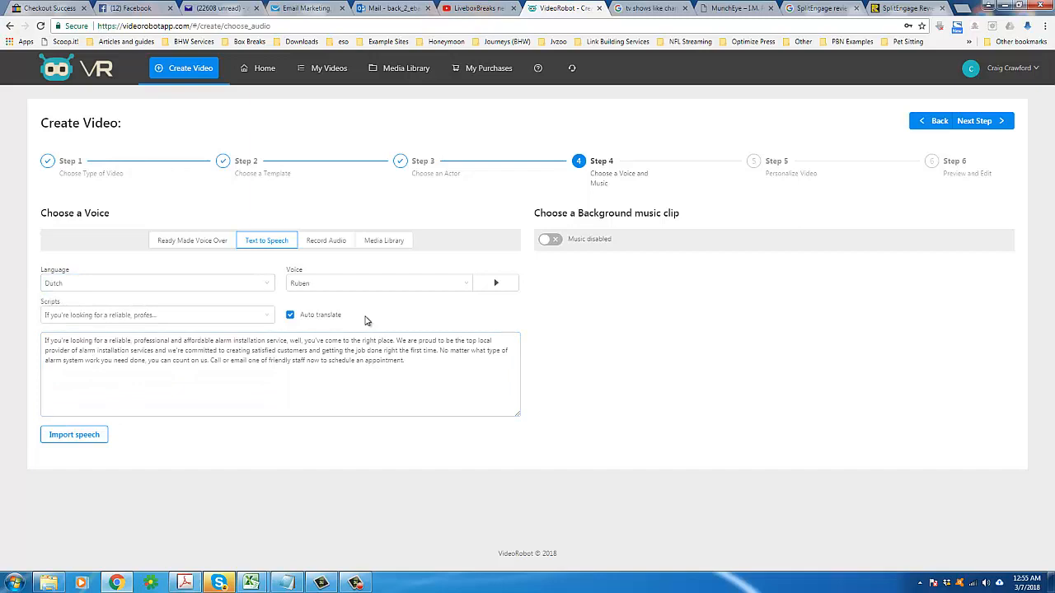
Step: Highlight the alarm installation script in the speech box
left_click(295, 338)
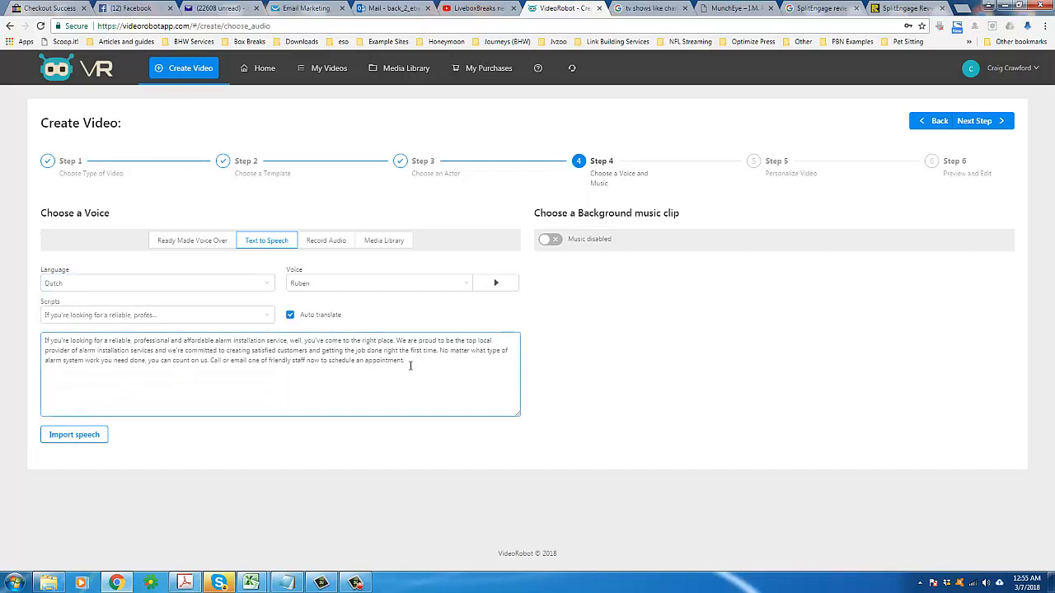
left_click_drag(412, 360, 45, 341)
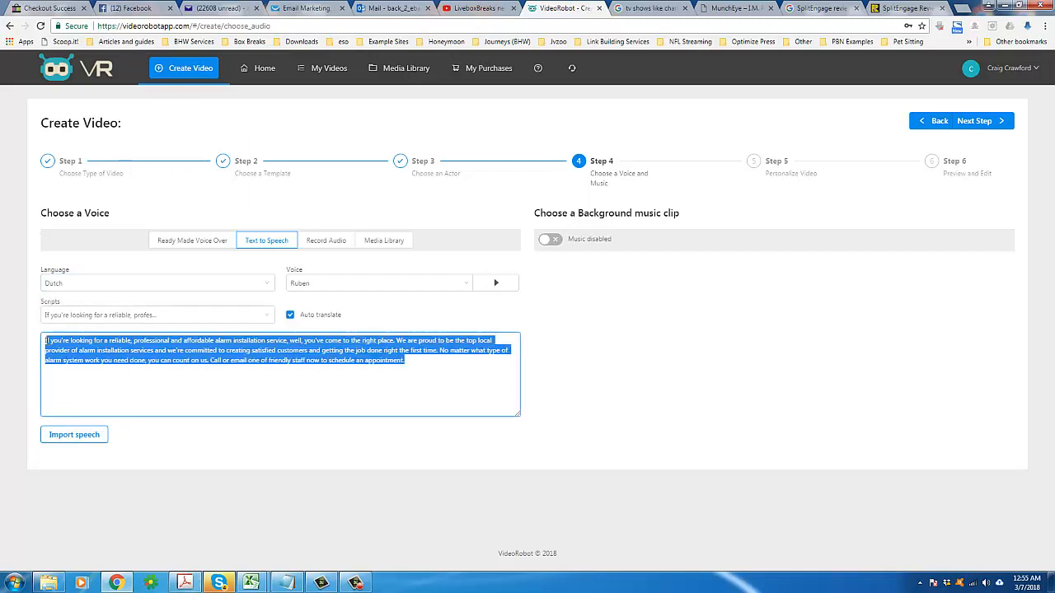
triple_click(304, 341)
Step: Try enabling background music and browsing the Media Library audio clips before switching music off
left_click_drag(549, 214, 716, 224)
left_click(559, 241)
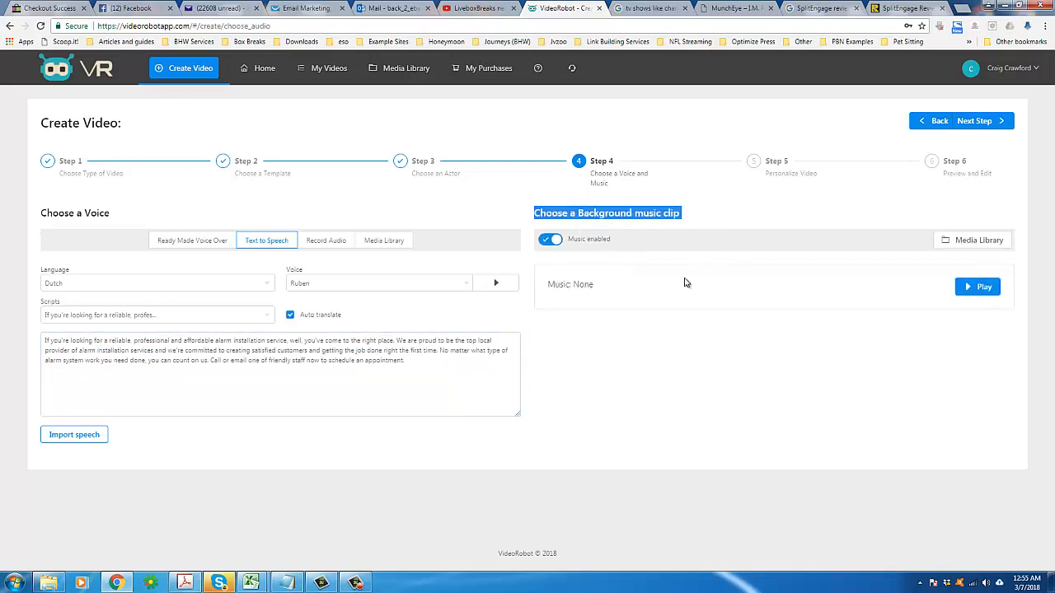
left_click(681, 285)
left_click(963, 241)
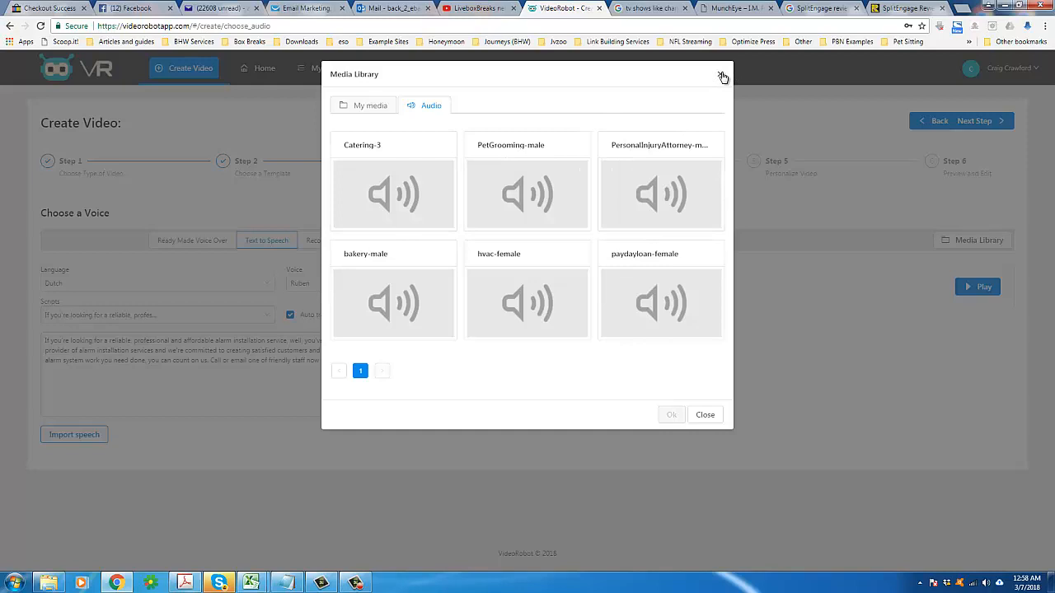
left_click(704, 415)
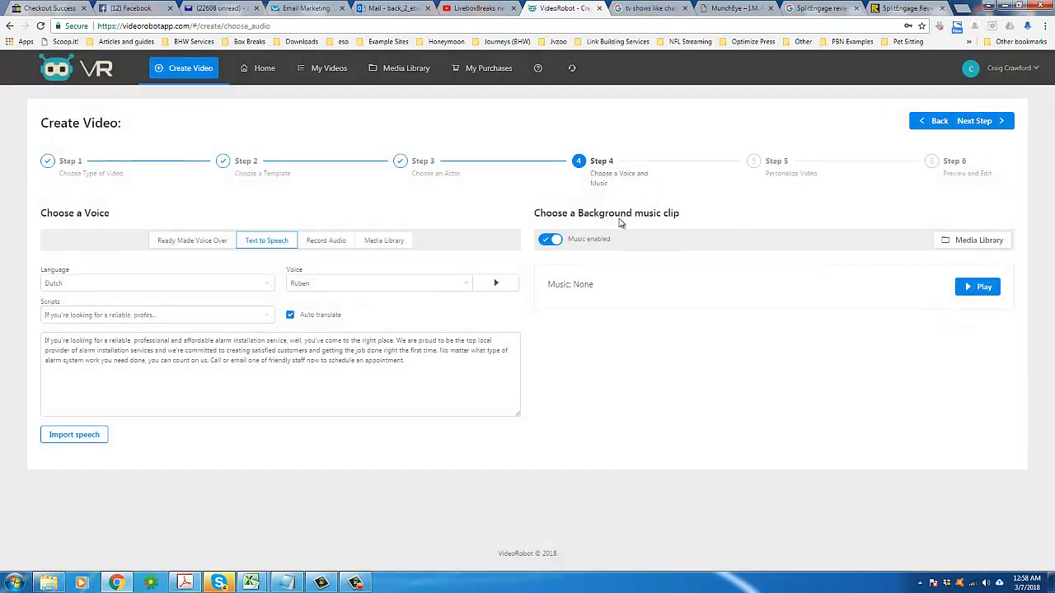
left_click(552, 240)
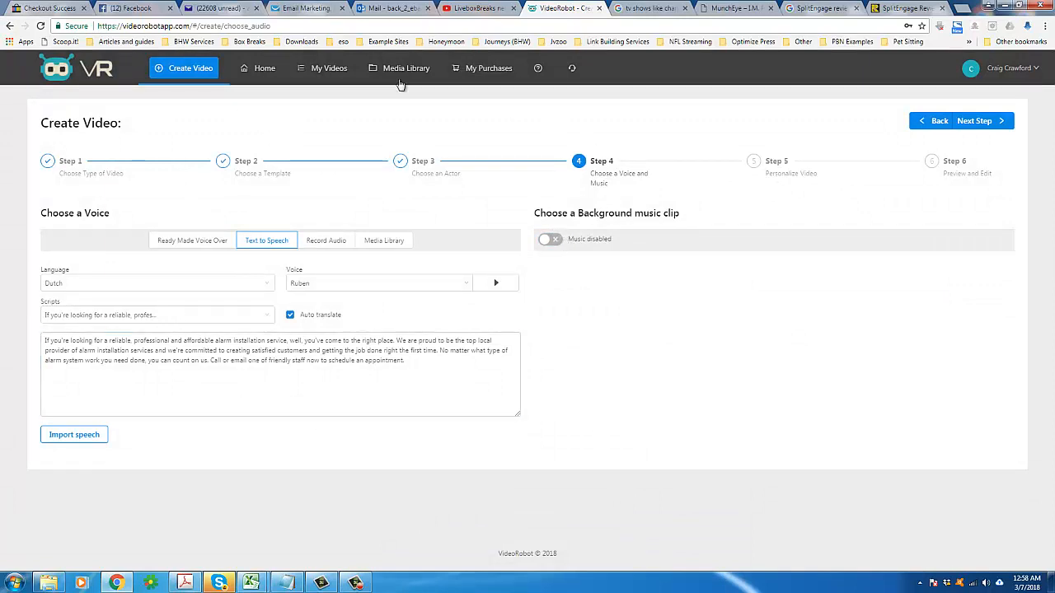
Step: Try to continue to the next step of the video creation wizard
left_click_drag(599, 173, 659, 208)
left_click(699, 193)
left_click(982, 124)
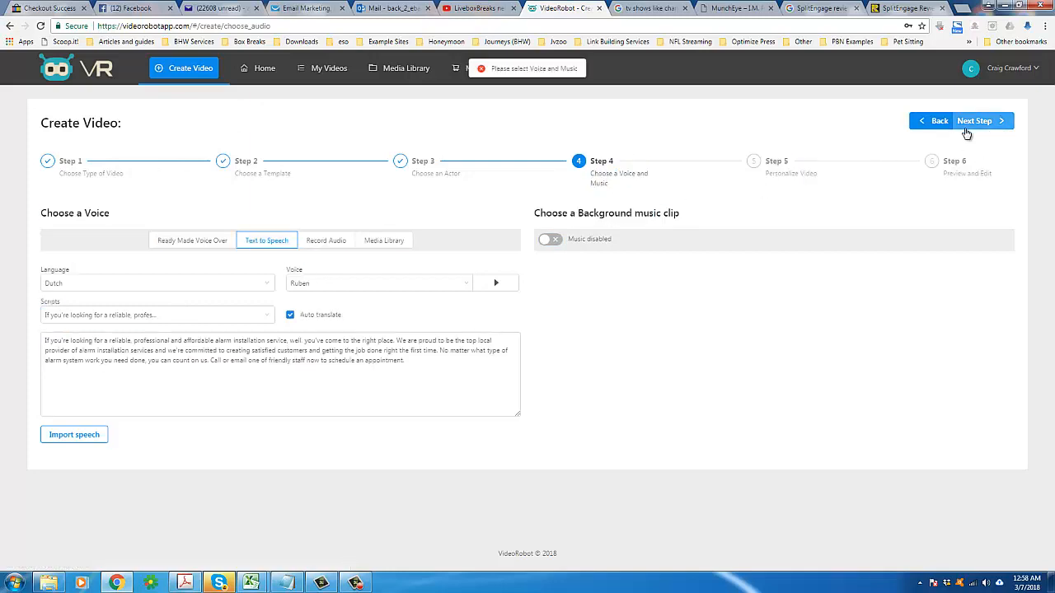
Step: Attempt once more to advance the wizard past the voice and music step
left_click(299, 344)
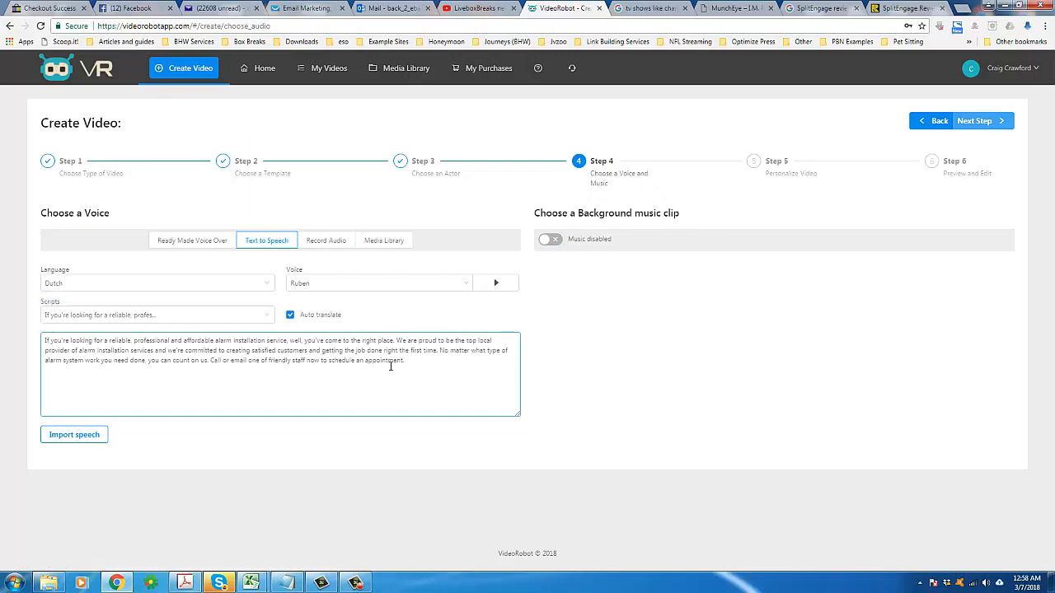
left_click(787, 309)
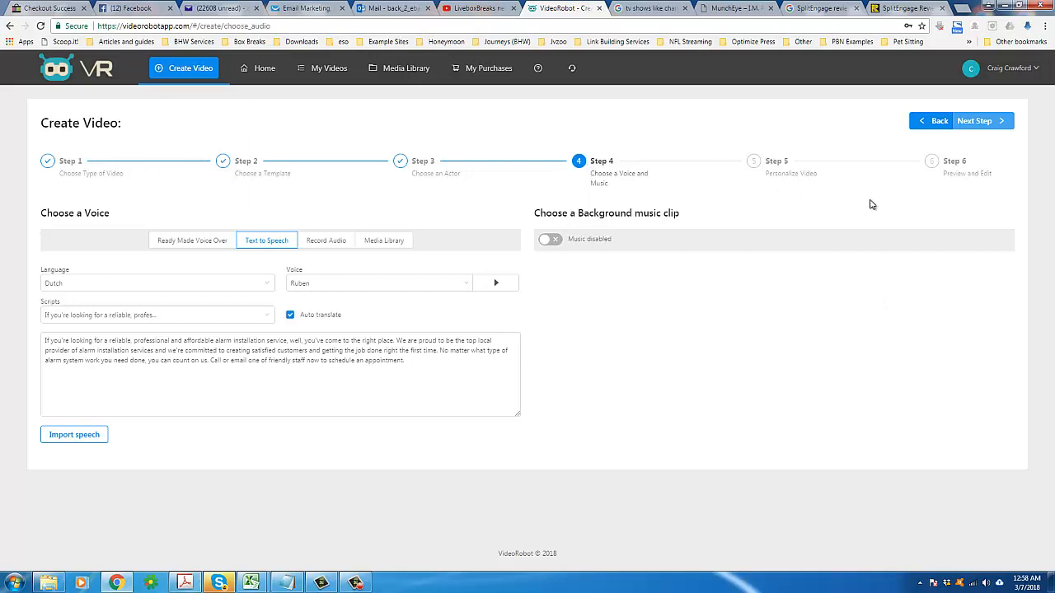
left_click(978, 125)
left_click(981, 125)
Step: Enable background music and choose the Catering-3 clip from the Media Library after previewing it
left_click(558, 243)
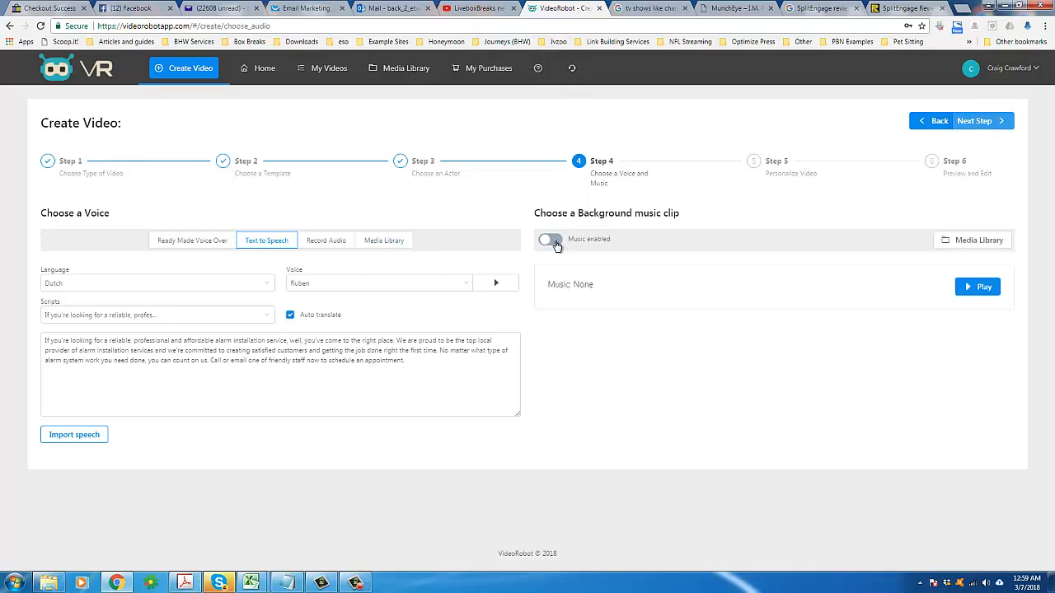
left_click(969, 240)
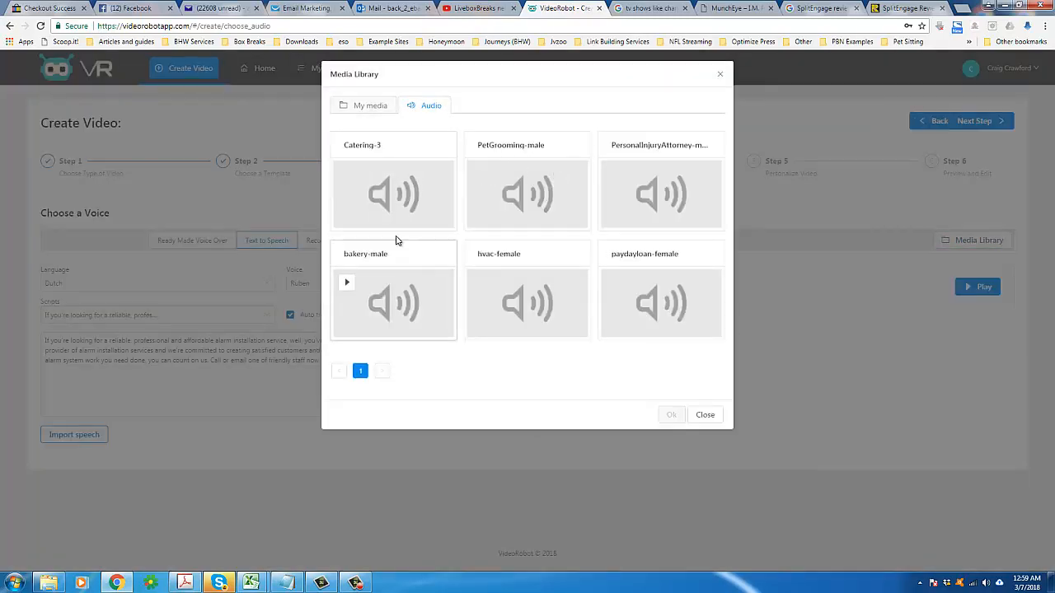
left_click(401, 226)
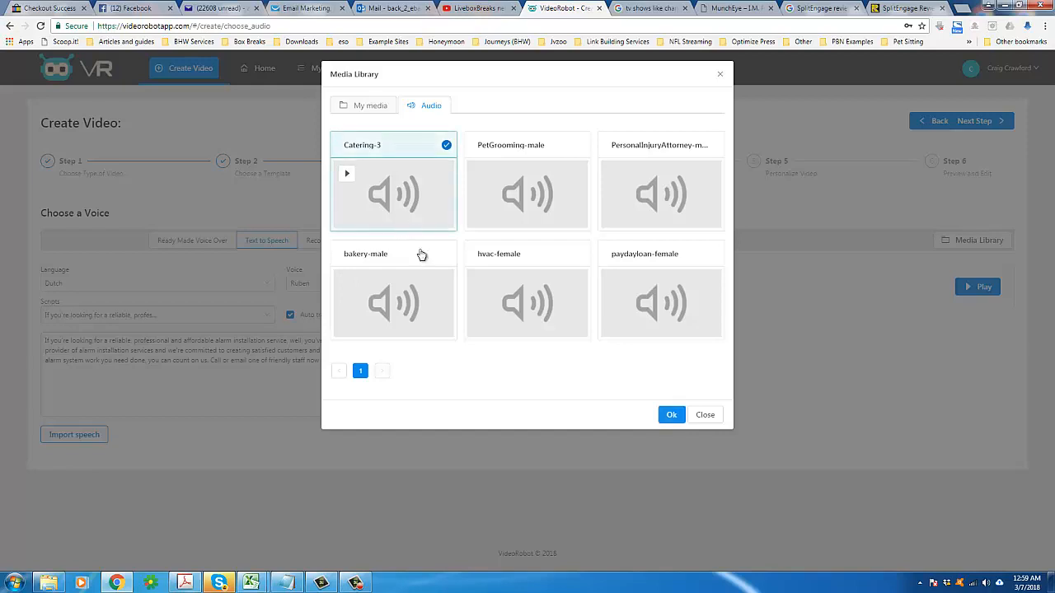
mouse_move(345, 176)
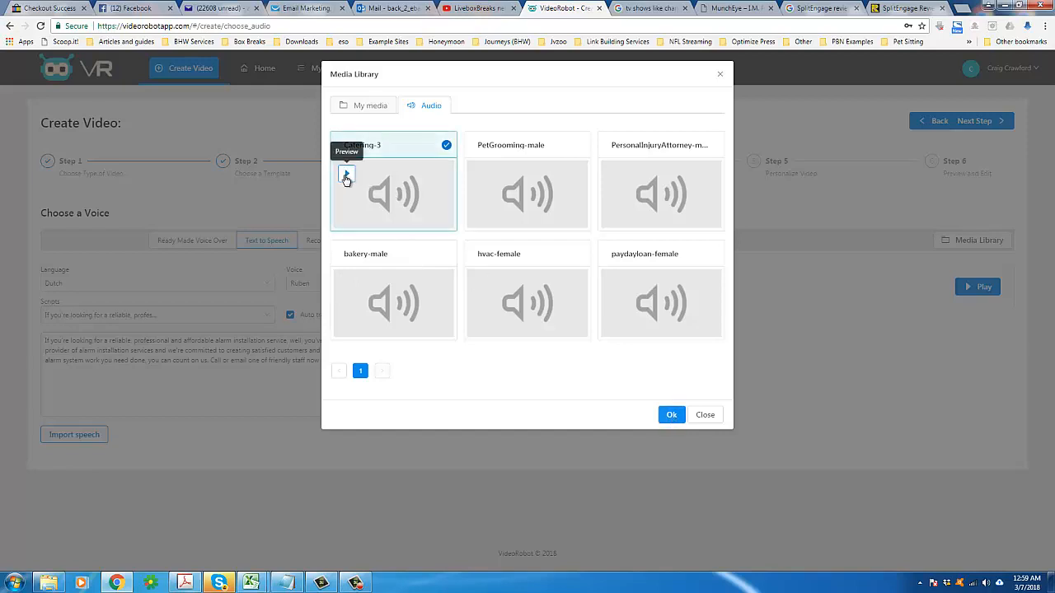
left_click(346, 176)
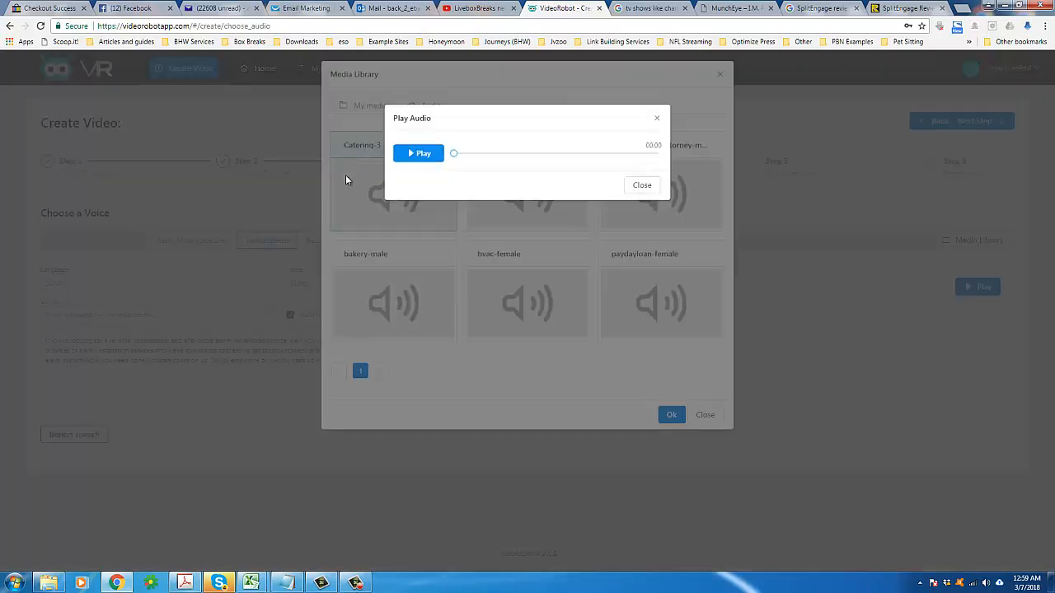
left_click(416, 153)
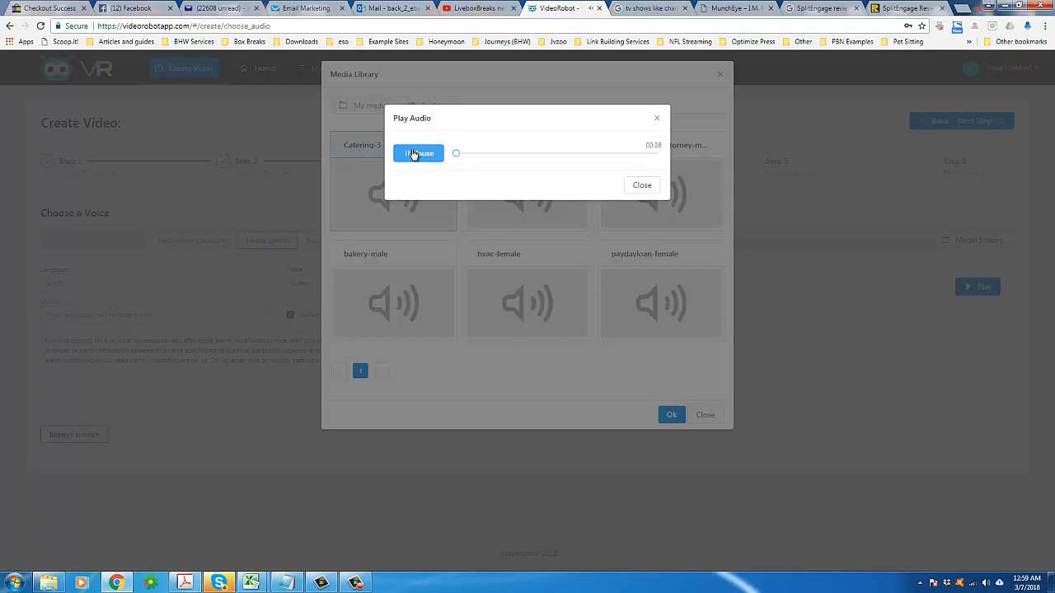
left_click(639, 184)
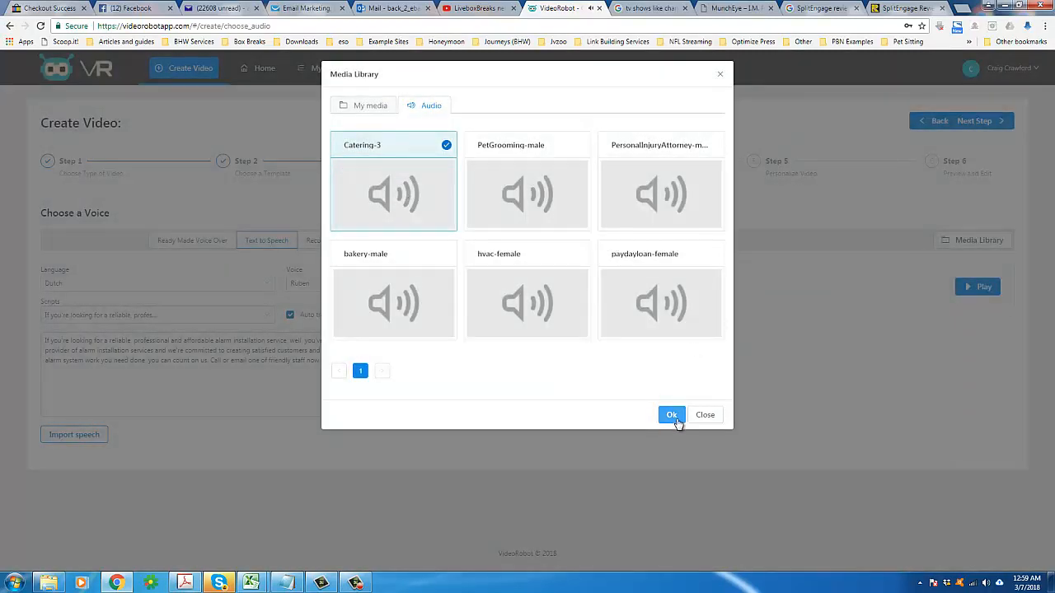
mouse_move(664, 316)
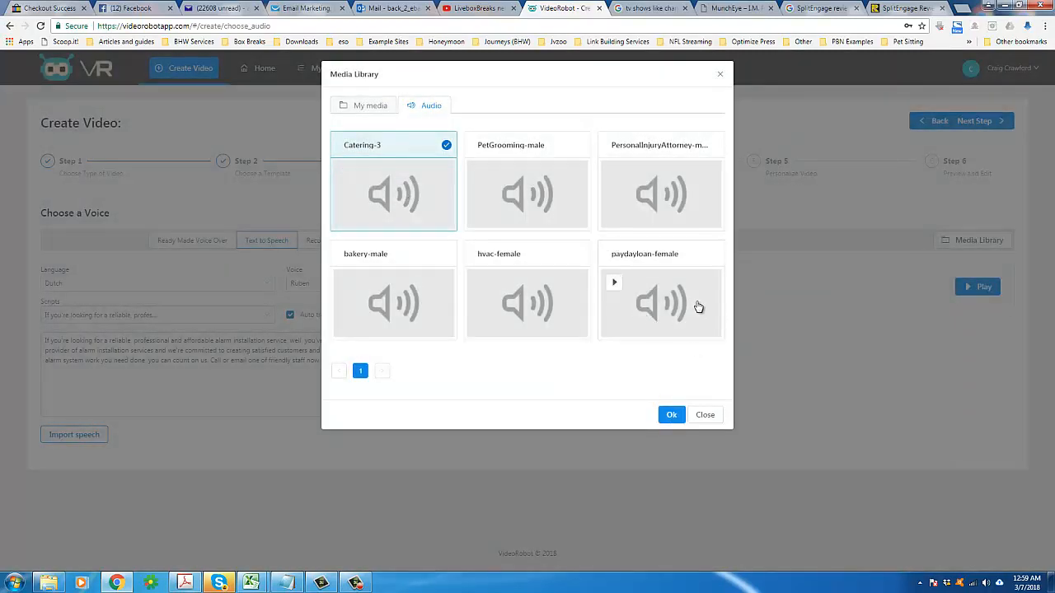
left_click(672, 415)
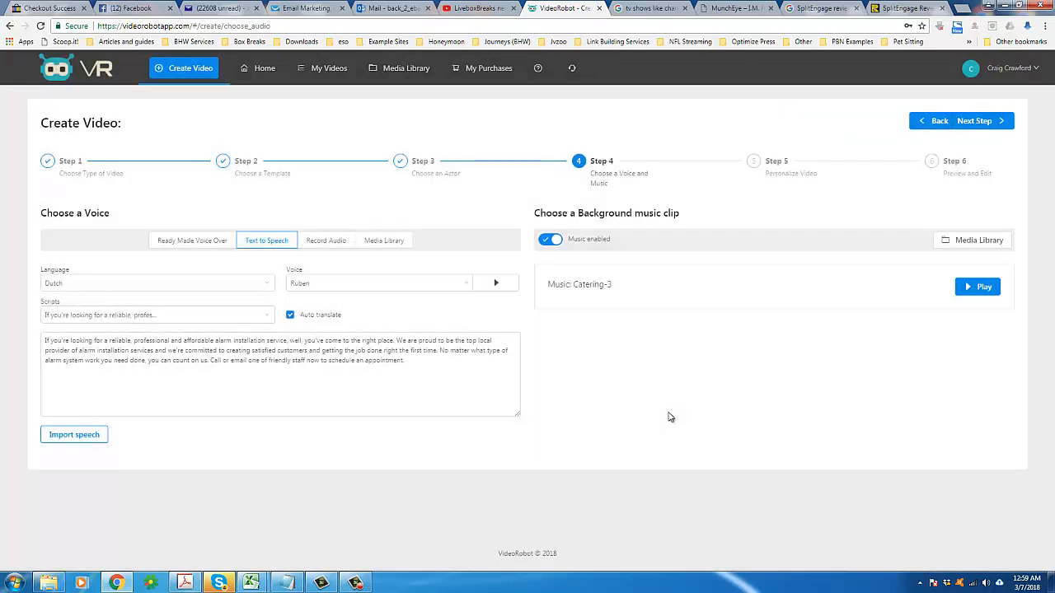
Step: Import the speech audio generated from the script
left_click(979, 124)
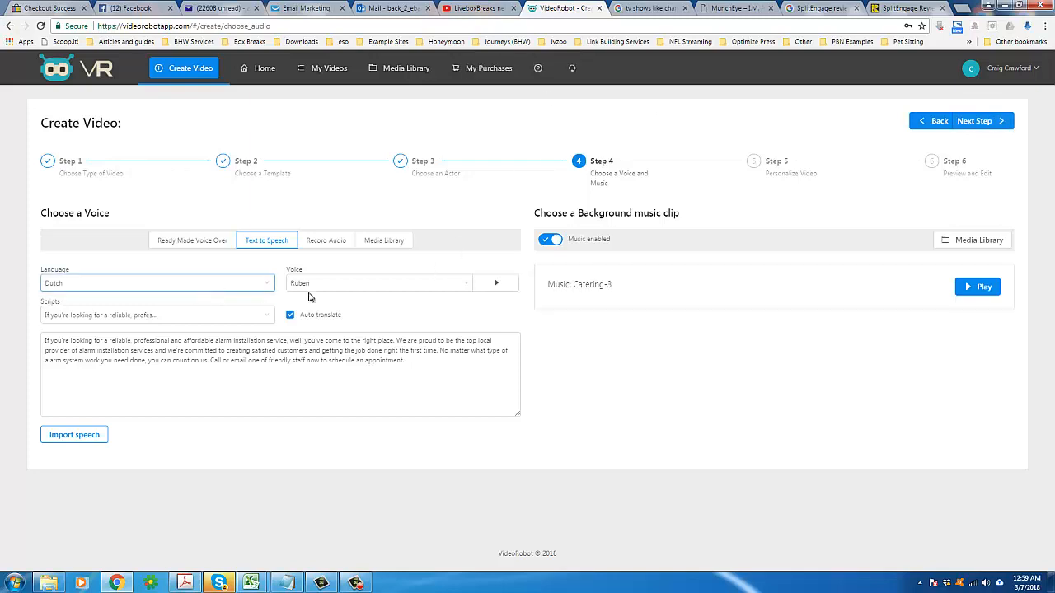
left_click(976, 121)
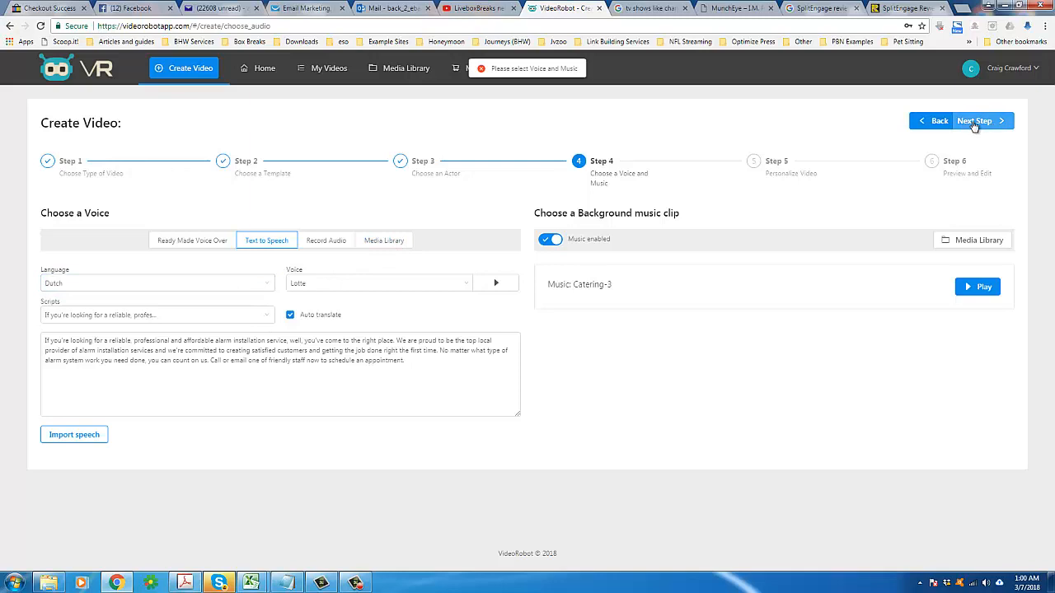
left_click(96, 435)
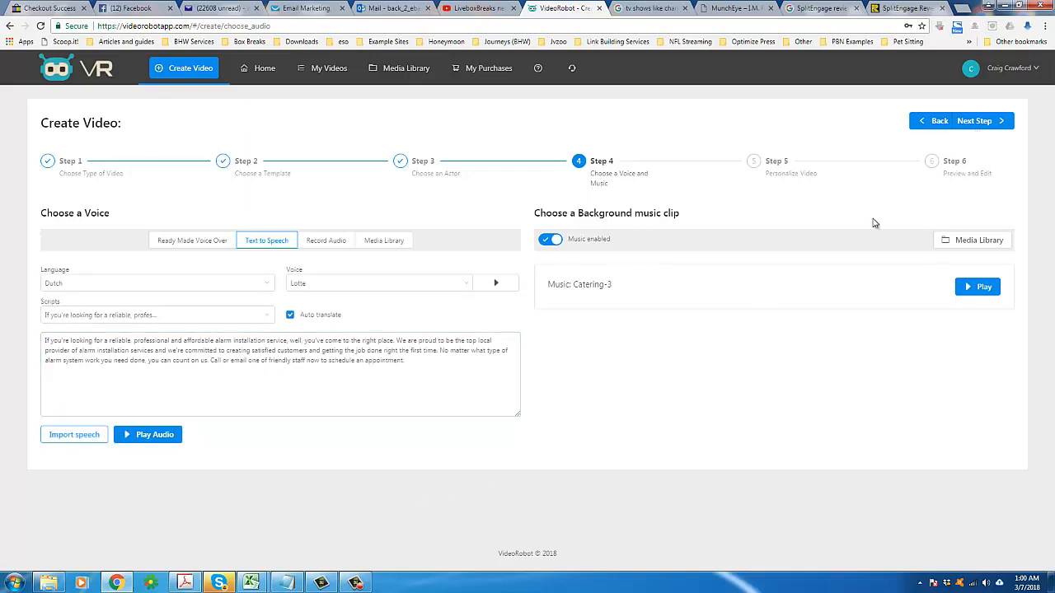
Step: Continue to the Personalize Video step of the wizard
left_click(356, 583)
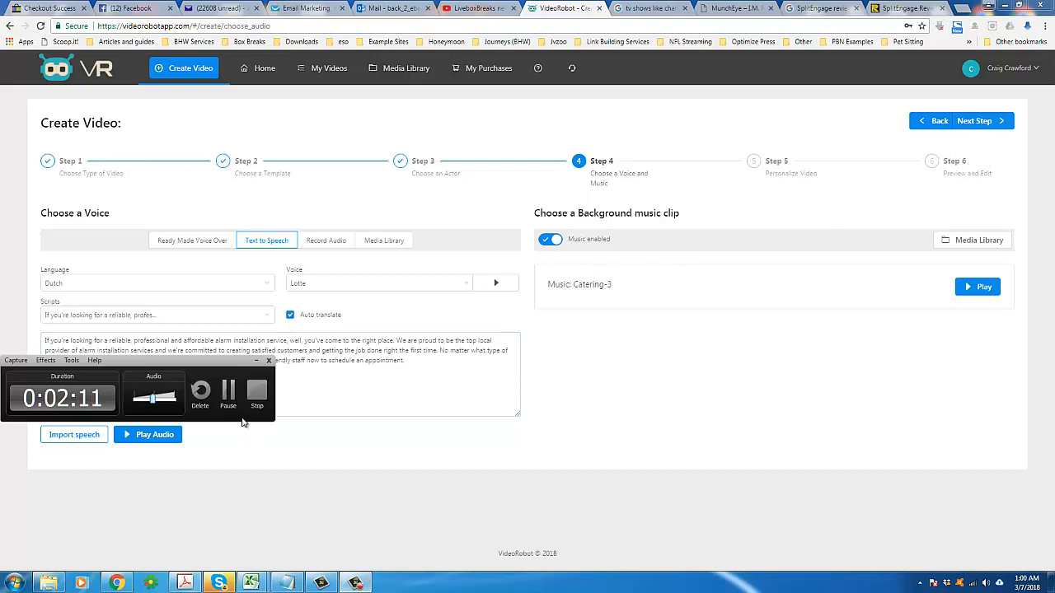
left_click(257, 361)
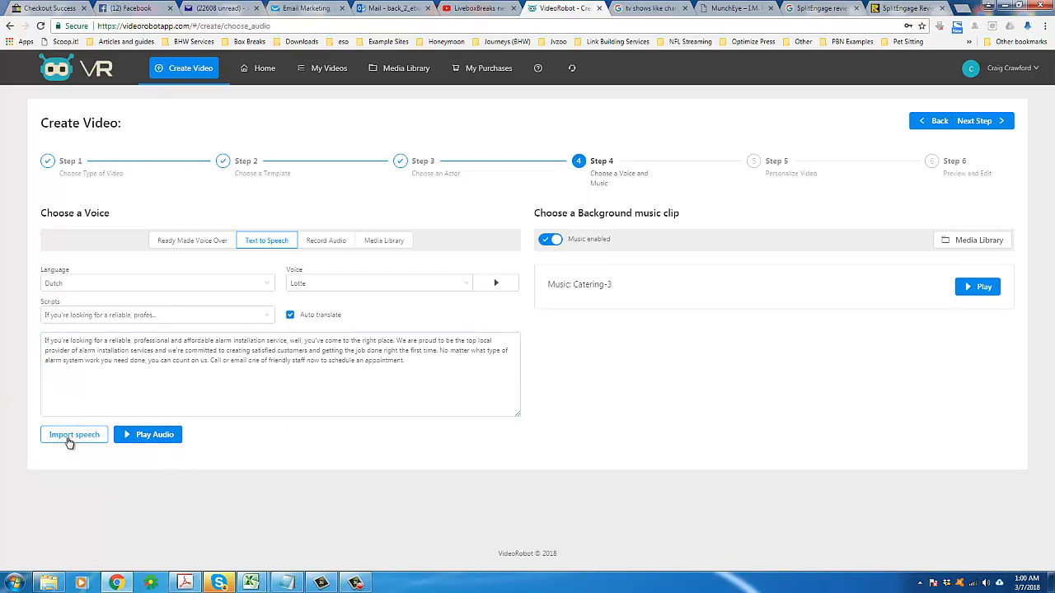
left_click(993, 121)
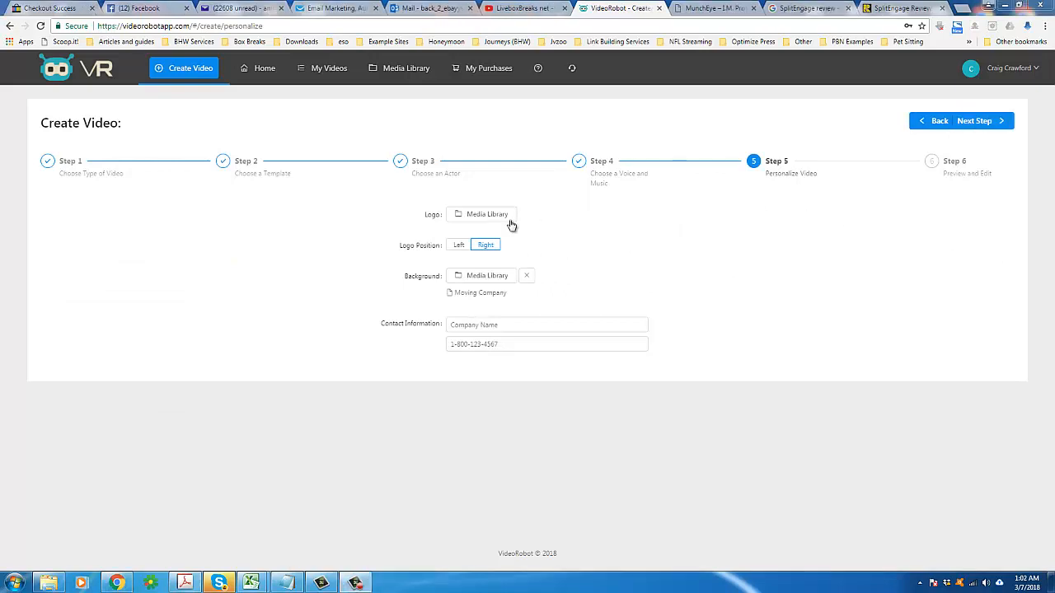
triple_click(601, 176)
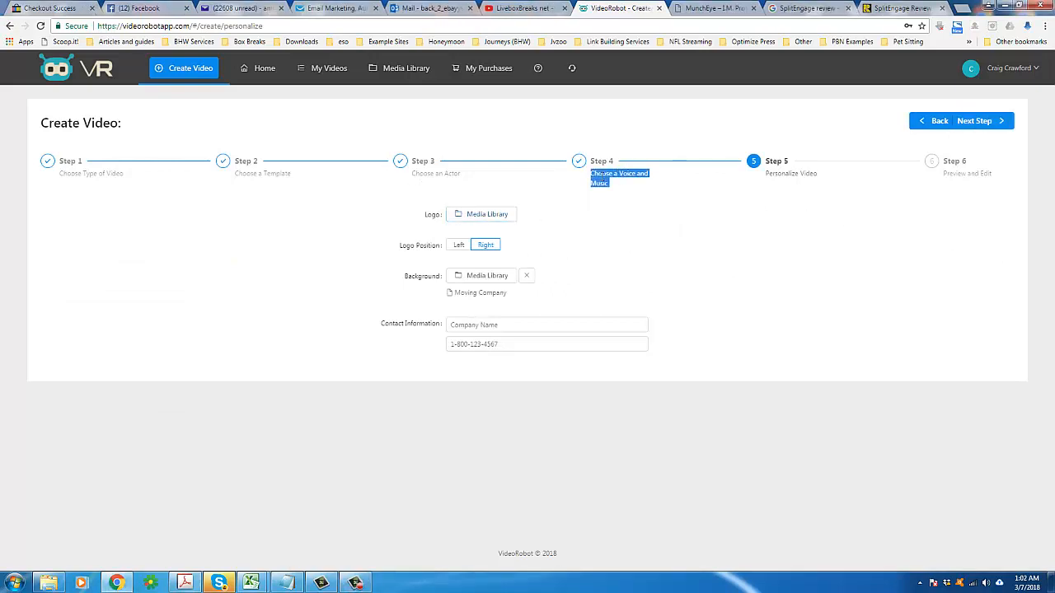
left_click(624, 194)
triple_click(598, 182)
left_click(820, 297)
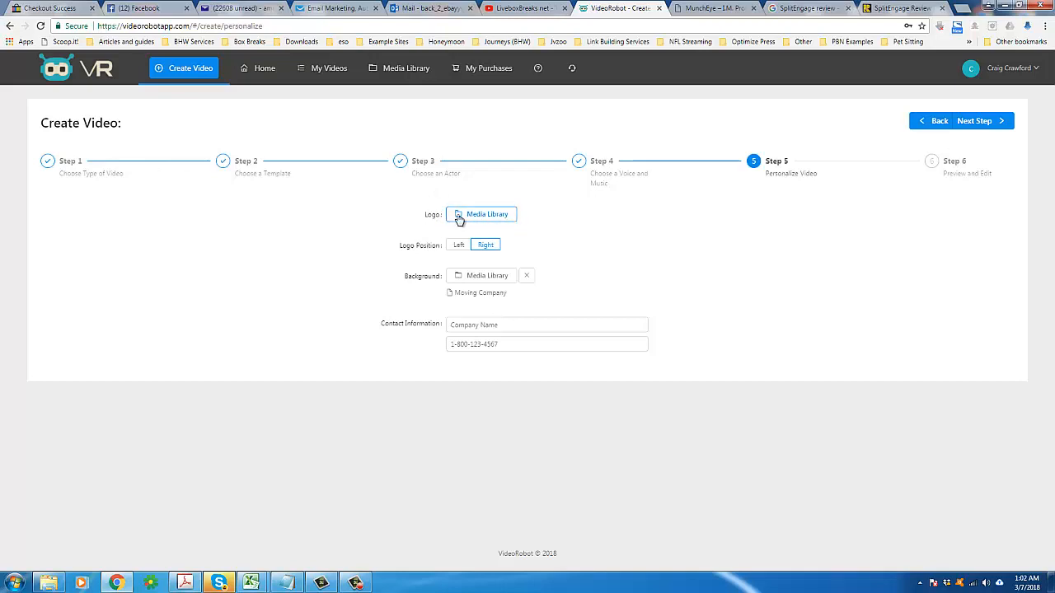
Step: Open the logo's Media Library and start a new Image upload titled EDA
left_click(465, 219)
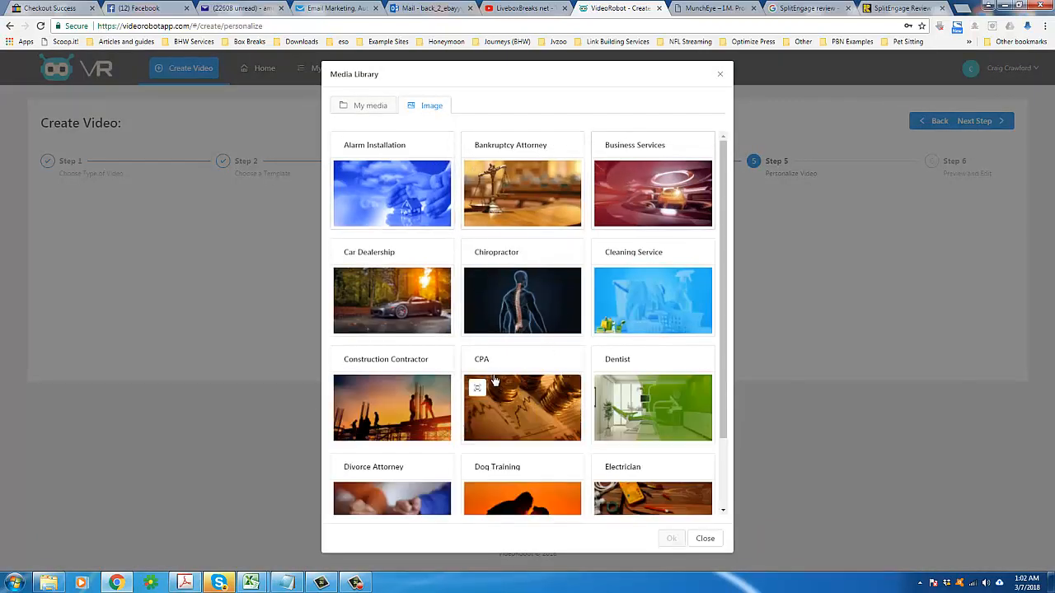
scroll(722, 305, "down", 3)
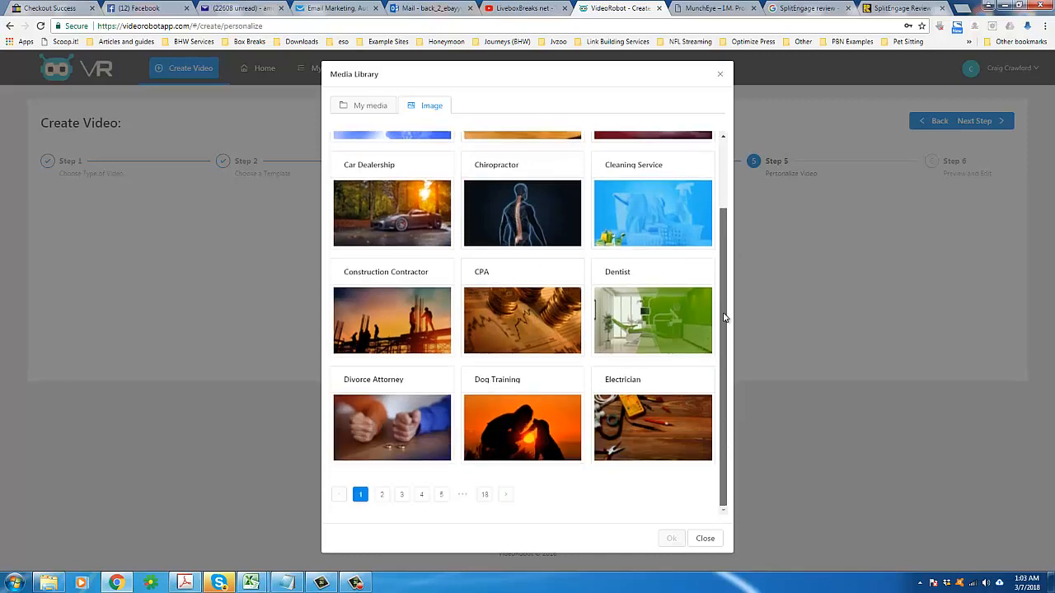
scroll(723, 318, "up", 3)
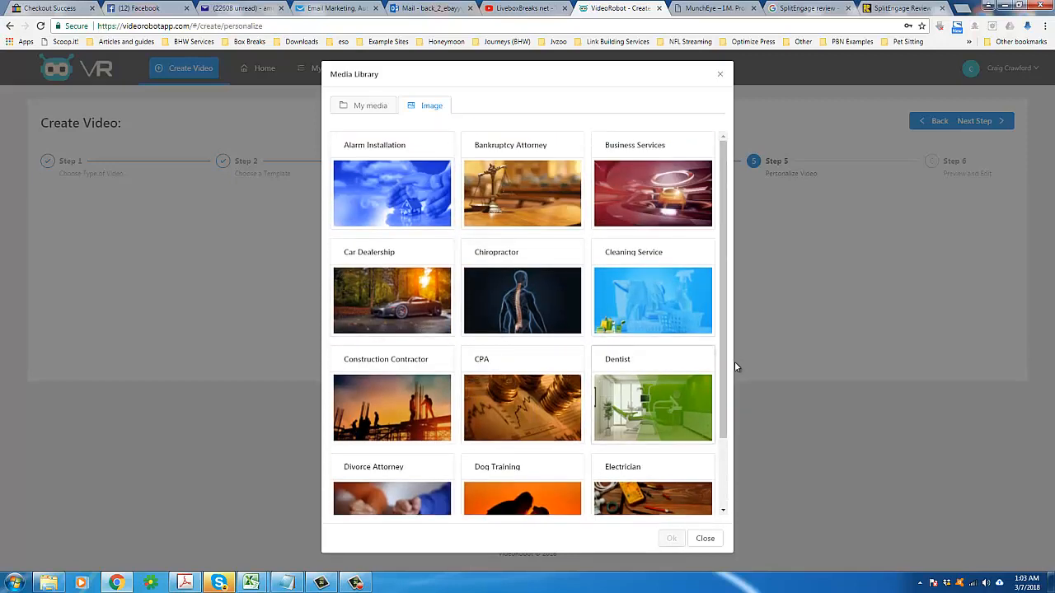
left_click_drag(722, 402, 695, 418)
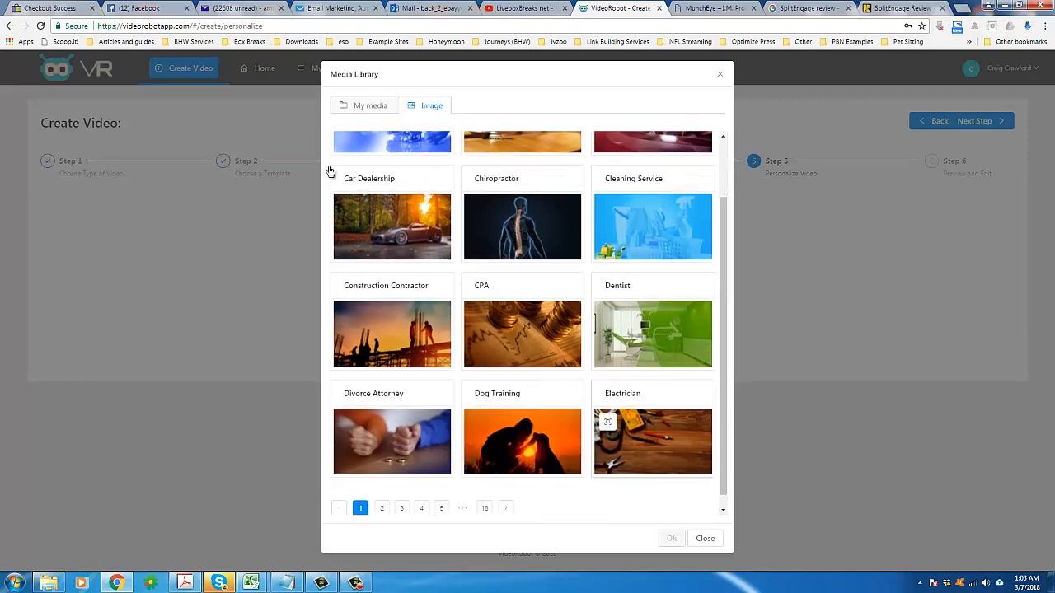
left_click(362, 108)
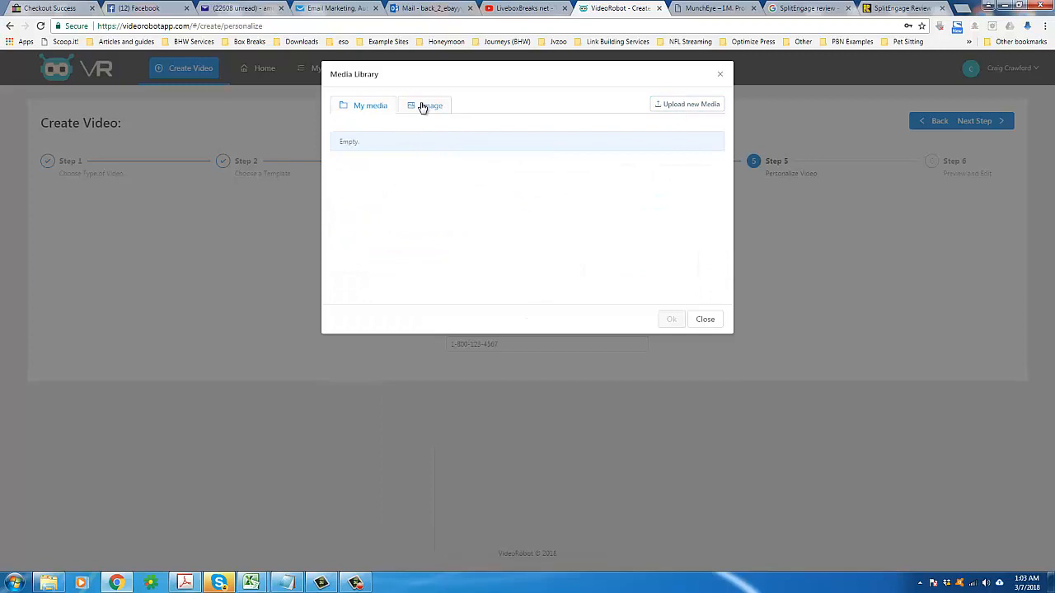
left_click(423, 107)
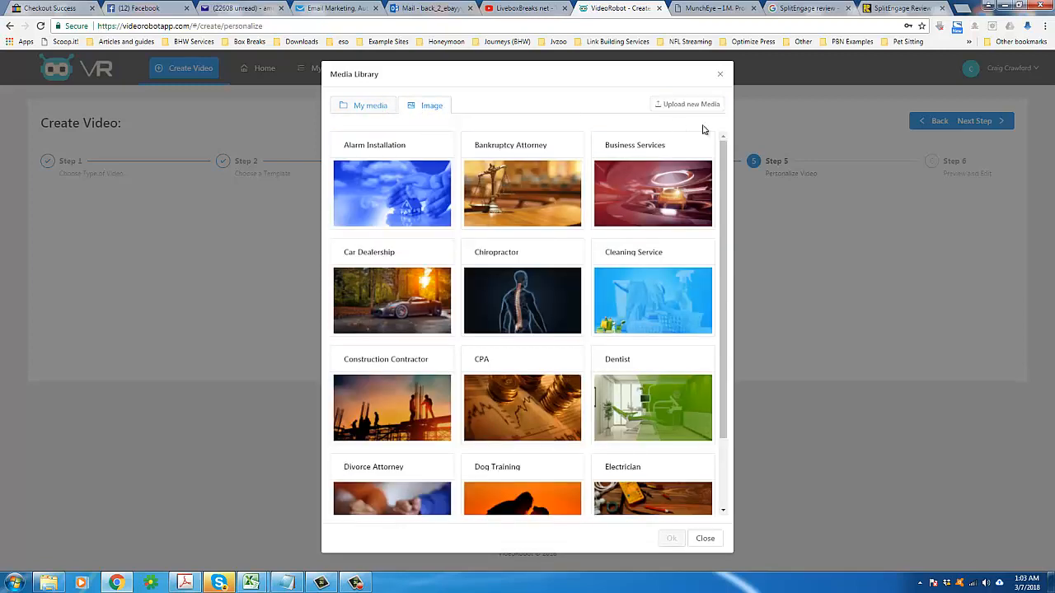
left_click(686, 104)
left_click(527, 151)
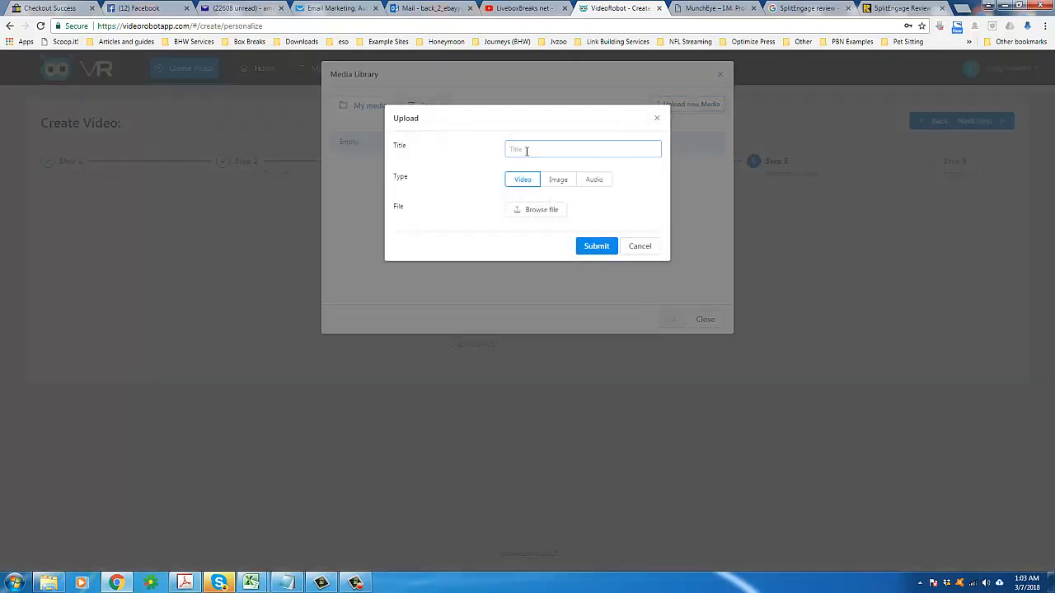
left_click(558, 183)
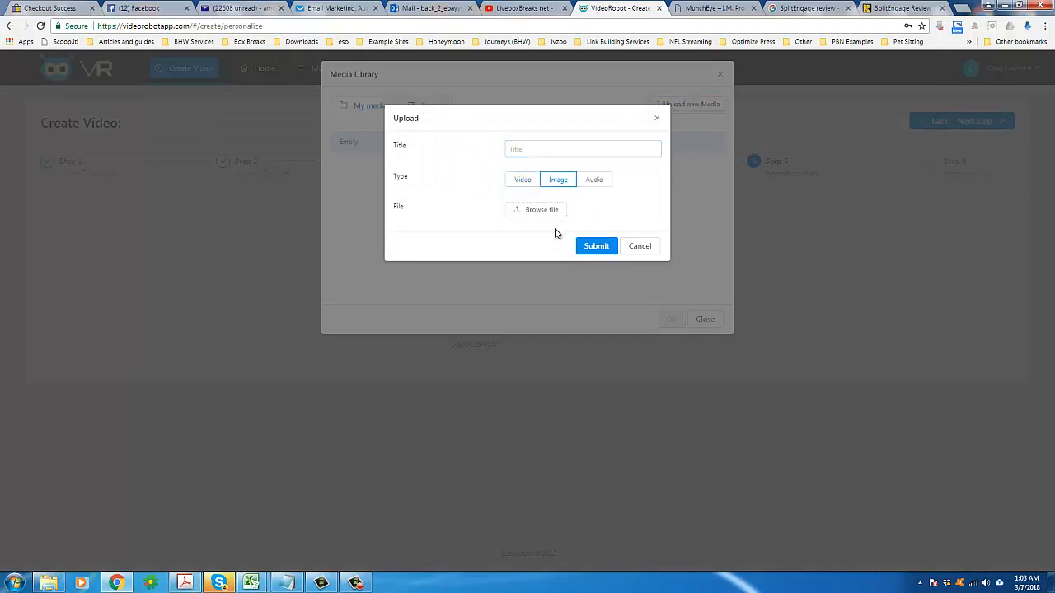
left_click(550, 152)
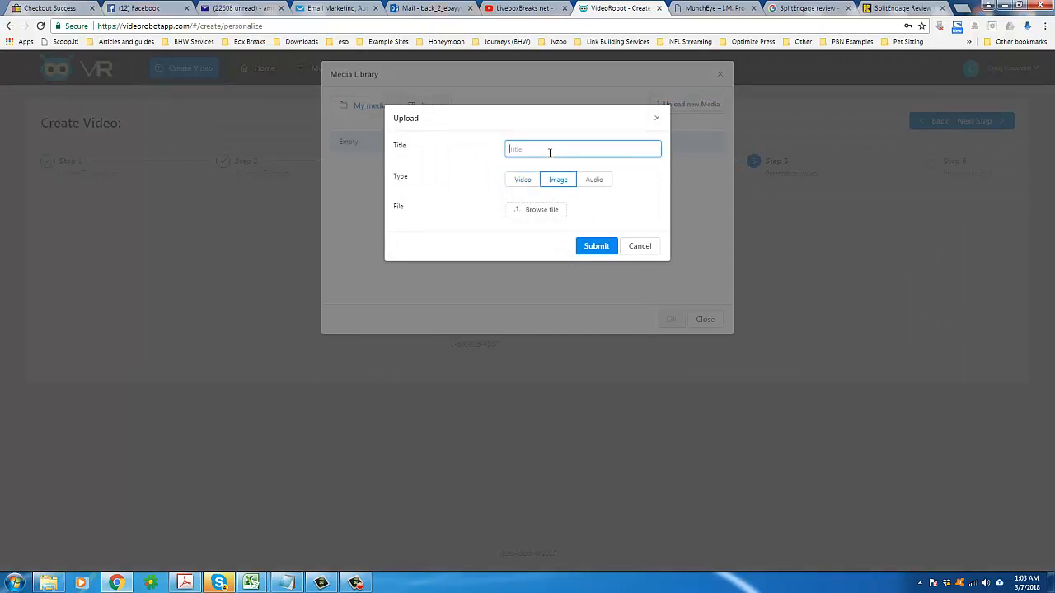
left_click(550, 151)
type("EDA")
Step: Browse to the Affiliate Takeover gfx folder, choose ipadhorizontal_1024x768.png and submit the EDA image upload
left_click(544, 215)
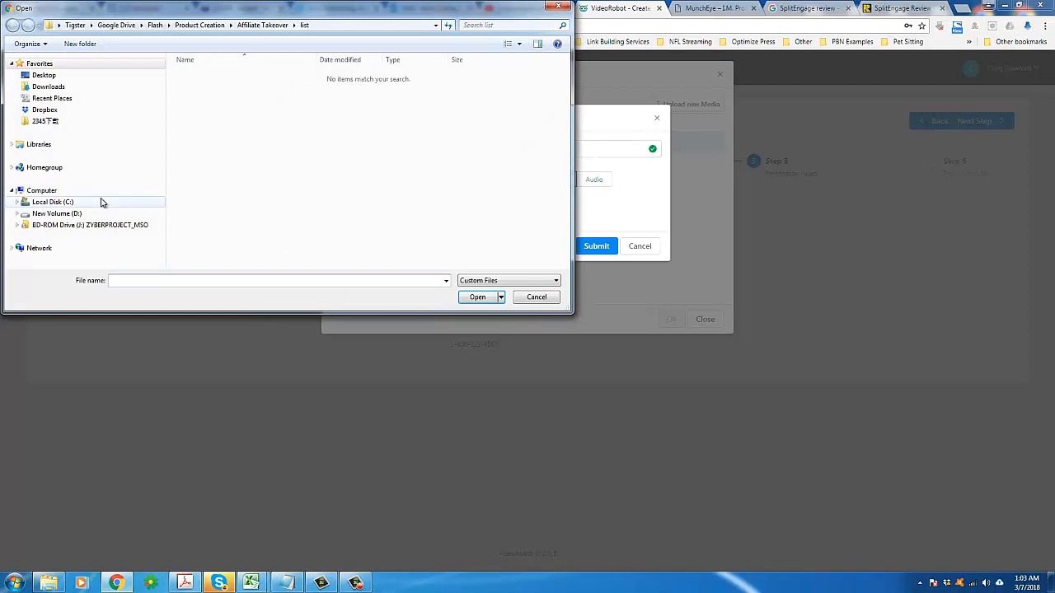
left_click(53, 201)
double_click(202, 167)
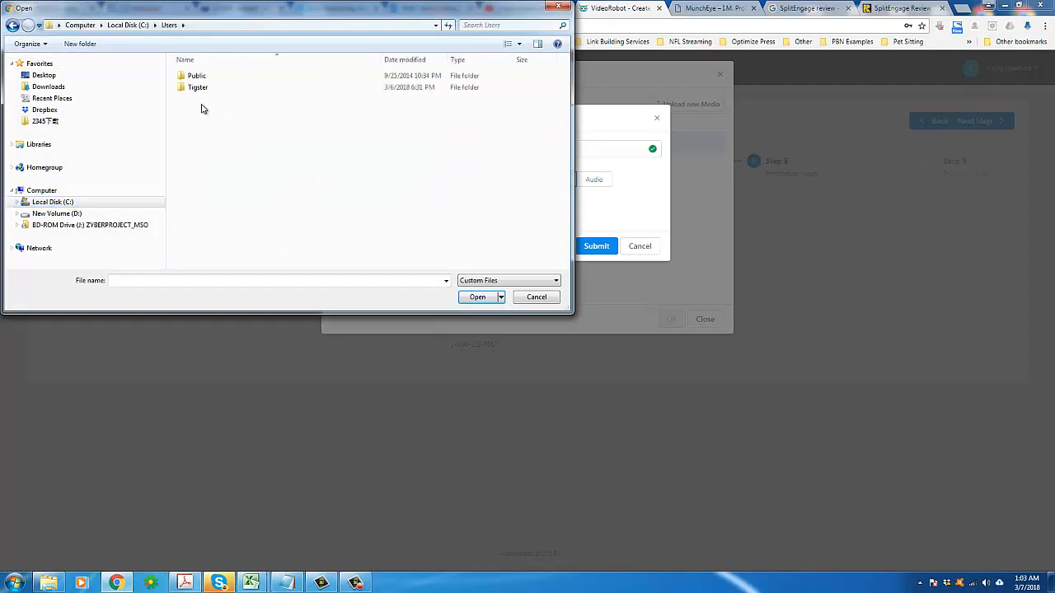
double_click(202, 88)
double_click(206, 191)
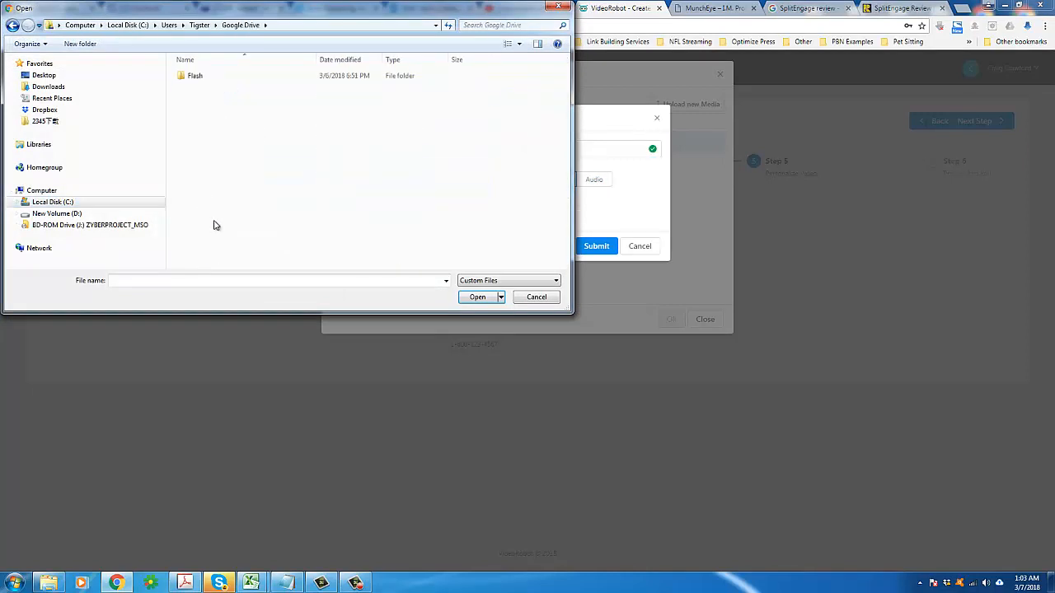
double_click(196, 79)
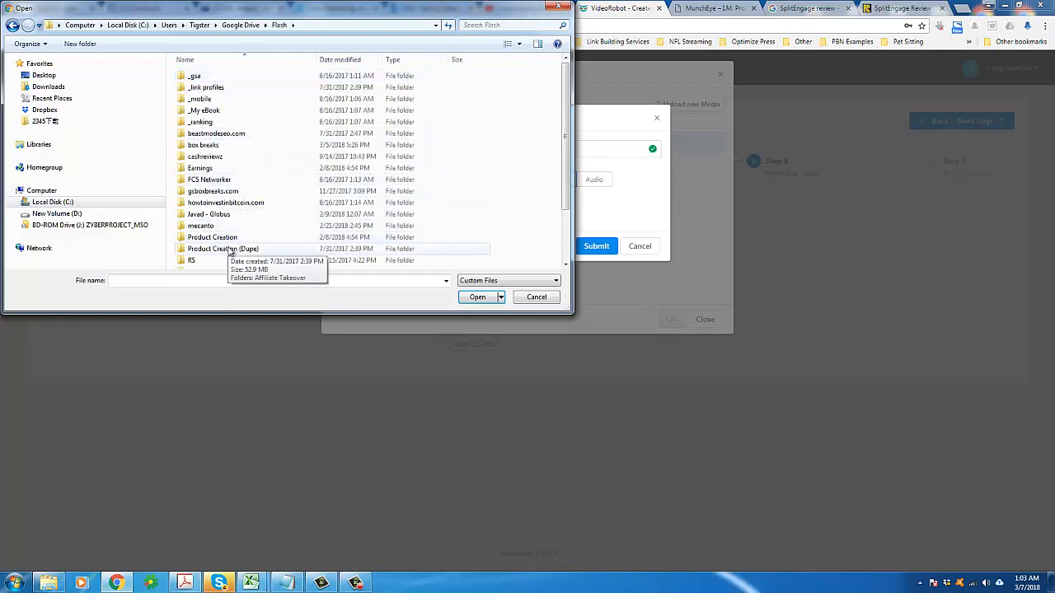
left_click(236, 242)
scroll(239, 251, "down", 1)
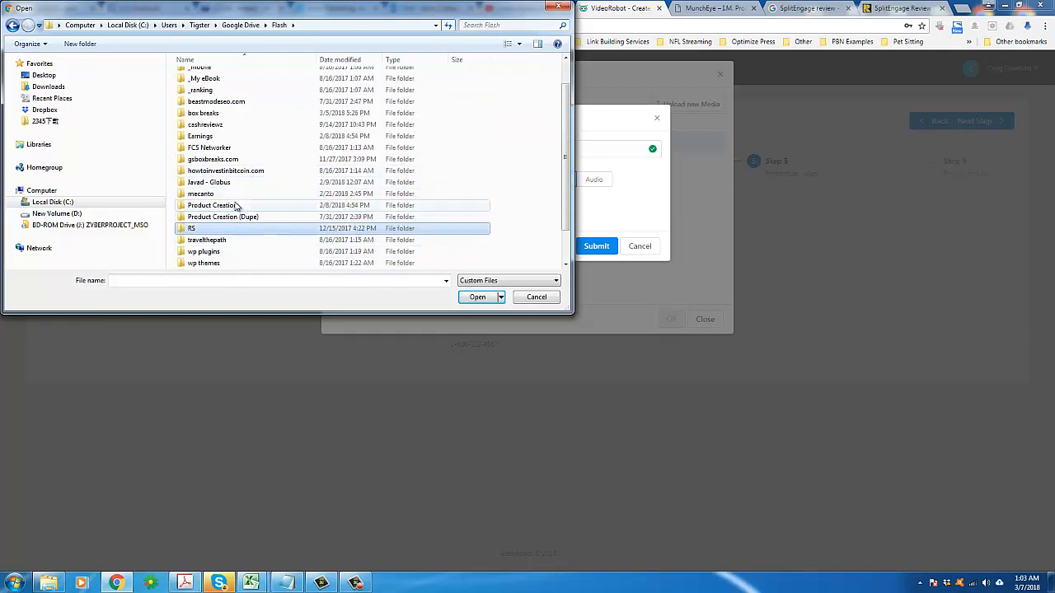
double_click(236, 206)
double_click(221, 77)
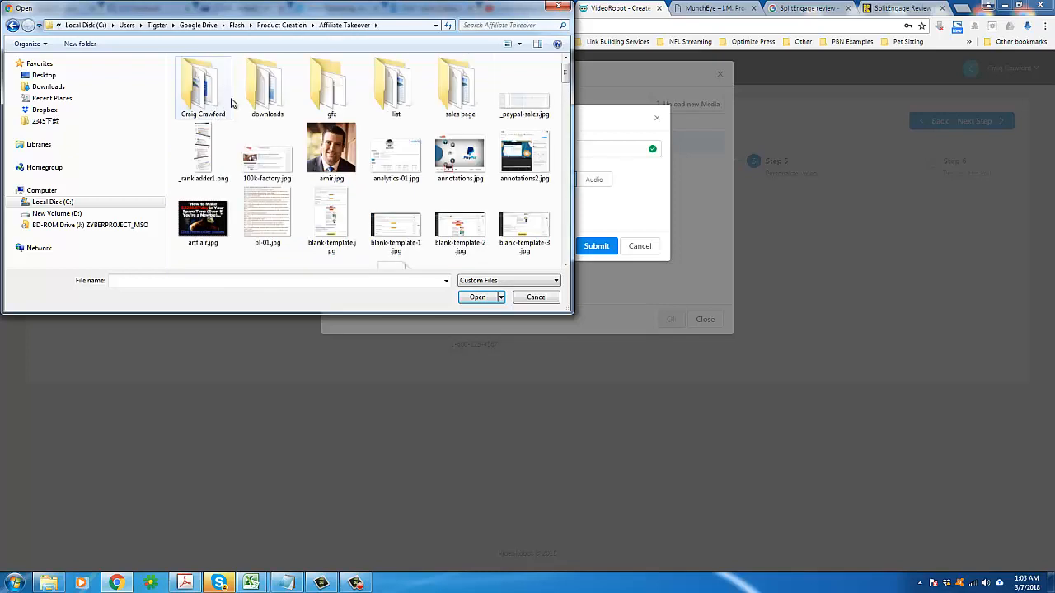
double_click(335, 100)
scroll(344, 206, "down", 3)
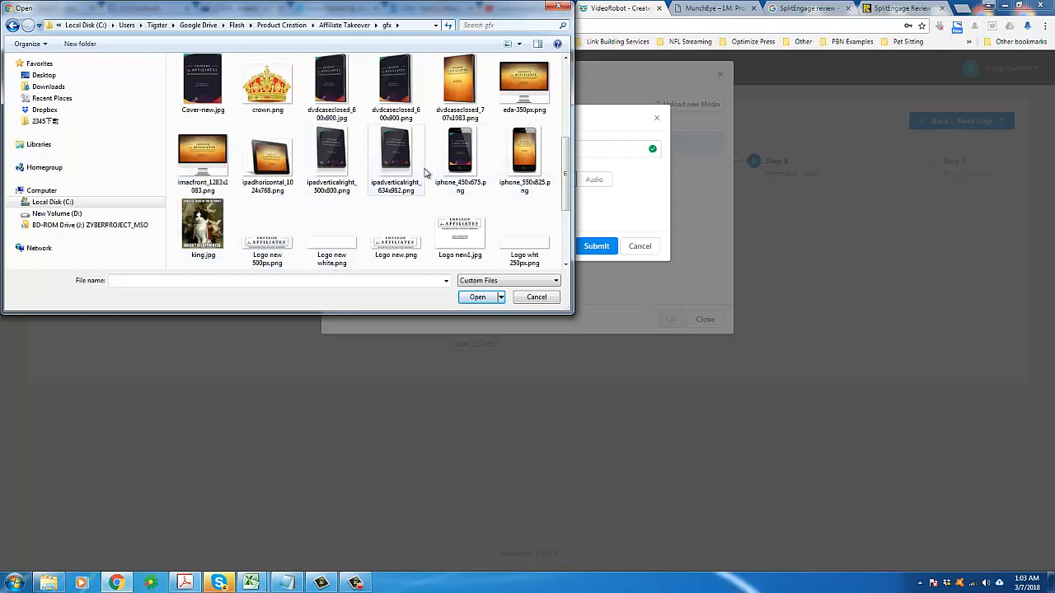
scroll(483, 207, "down", 2)
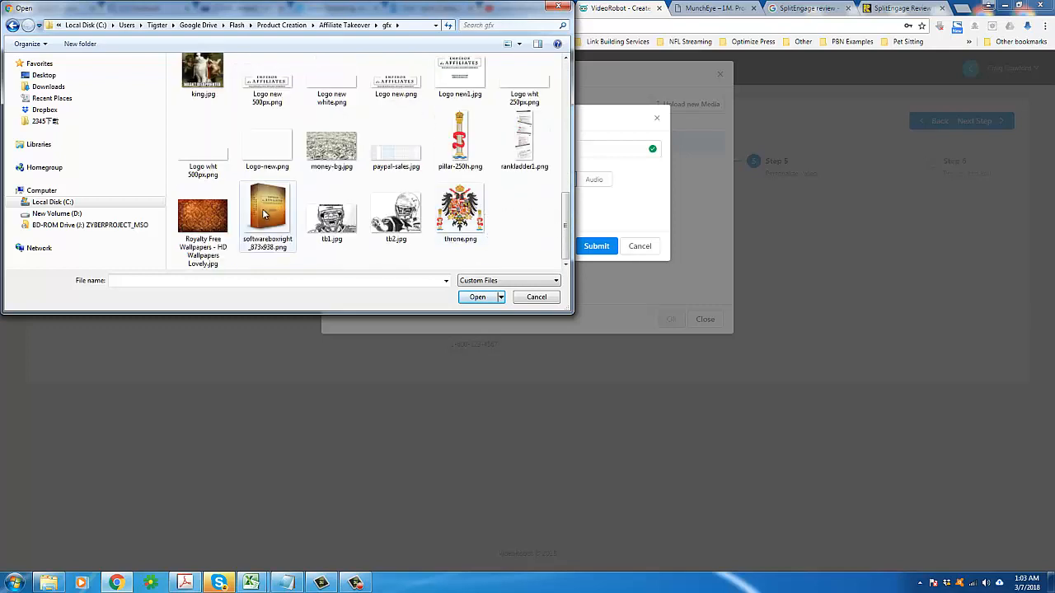
scroll(288, 213, "up", 1)
scroll(290, 213, "up", 2)
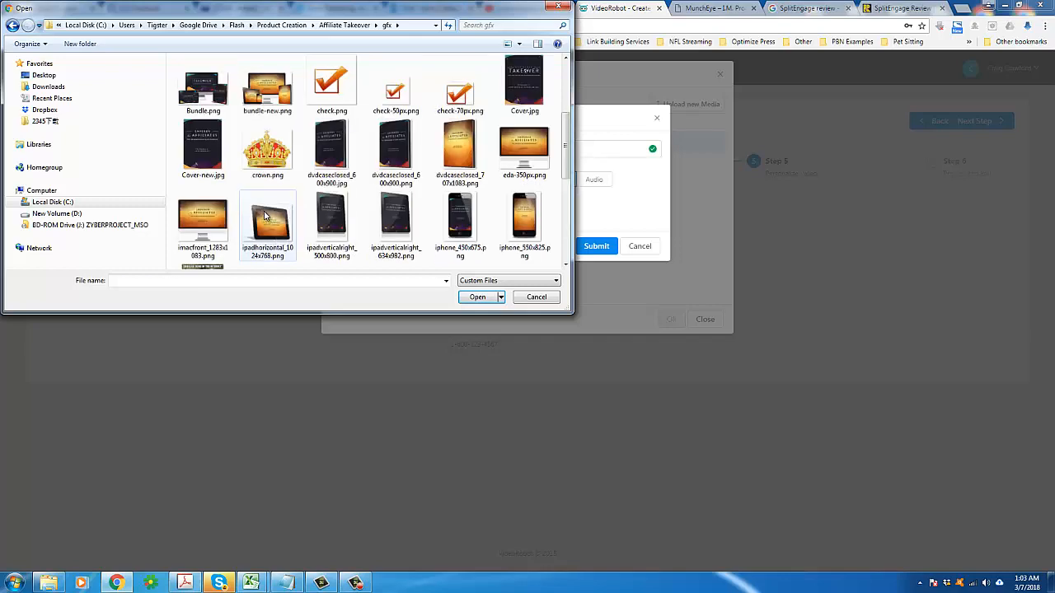
left_click(264, 216)
left_click(476, 297)
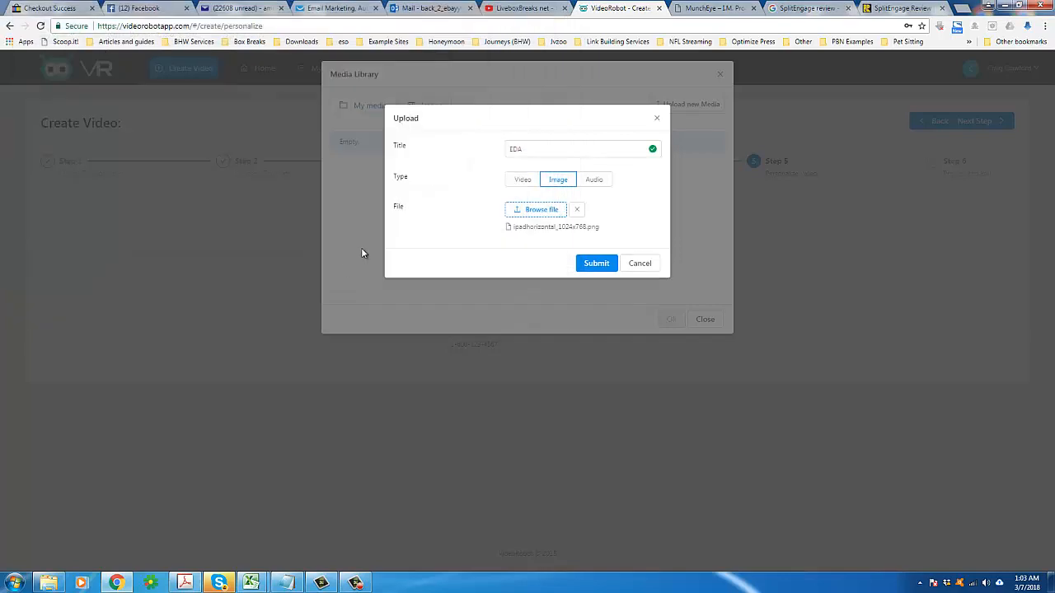
left_click(601, 264)
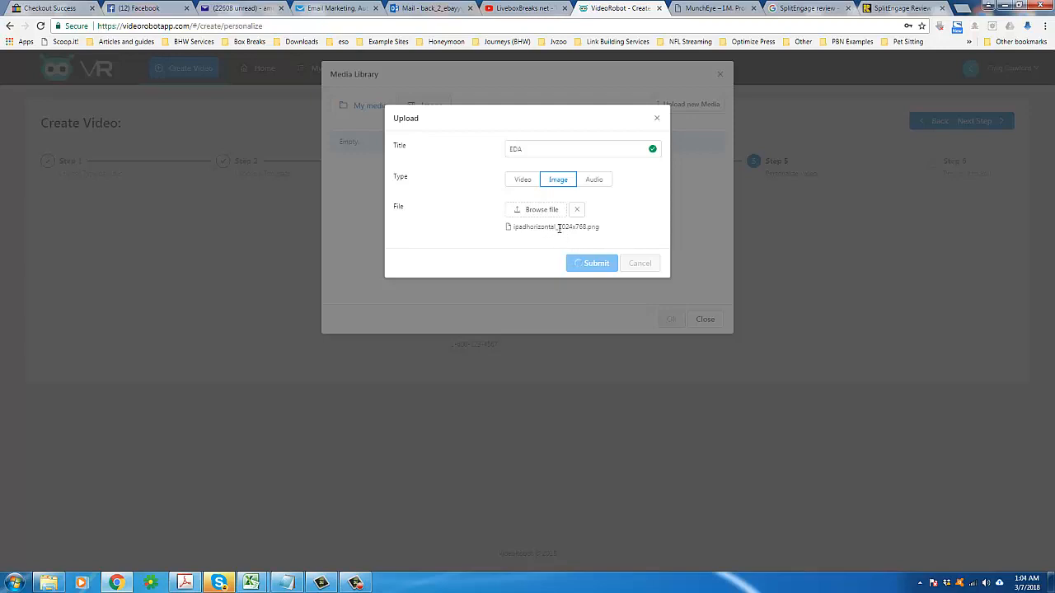
left_click_drag(558, 227, 594, 226)
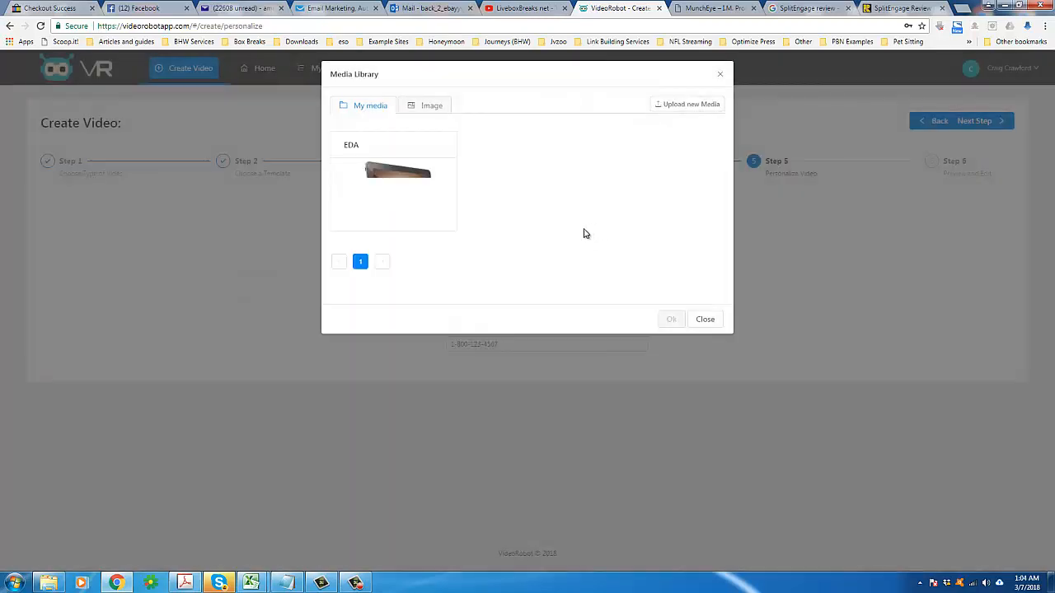
Step: Preview the uploaded EDA image and select it as the video's logo
mouse_move(393, 206)
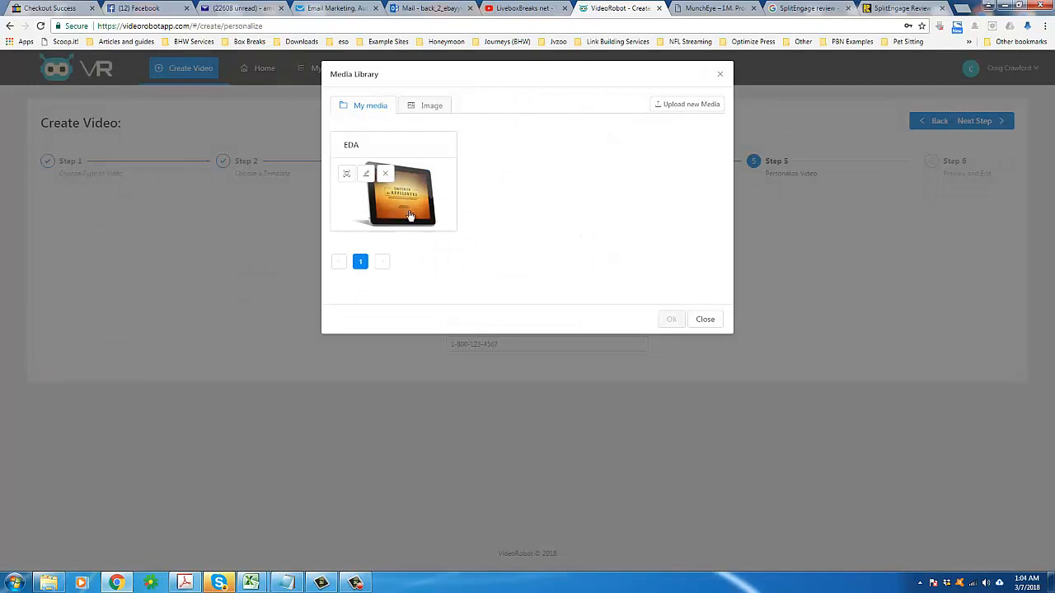
left_click(347, 176)
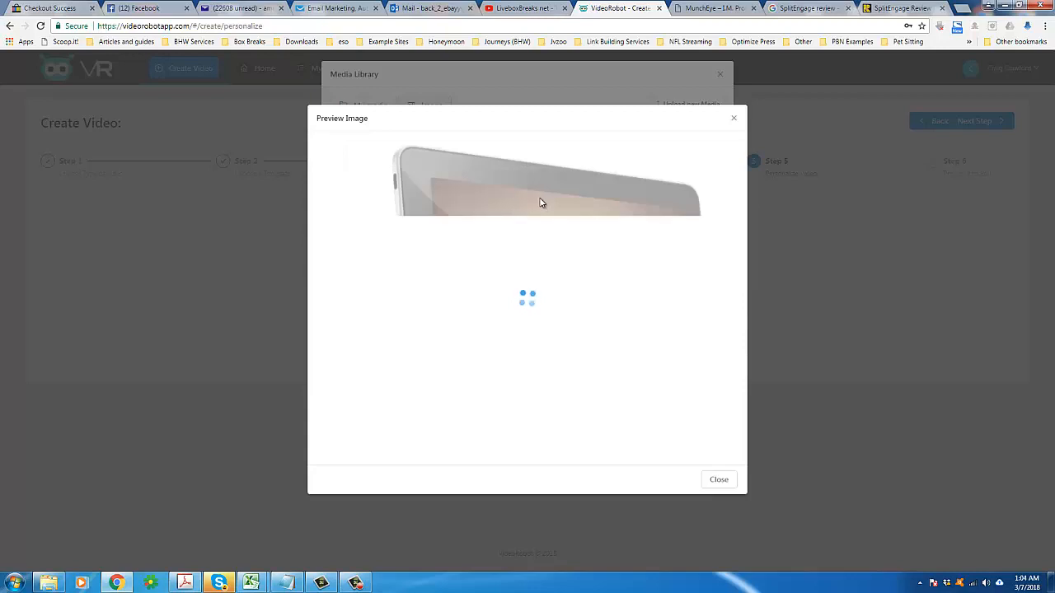
left_click(735, 118)
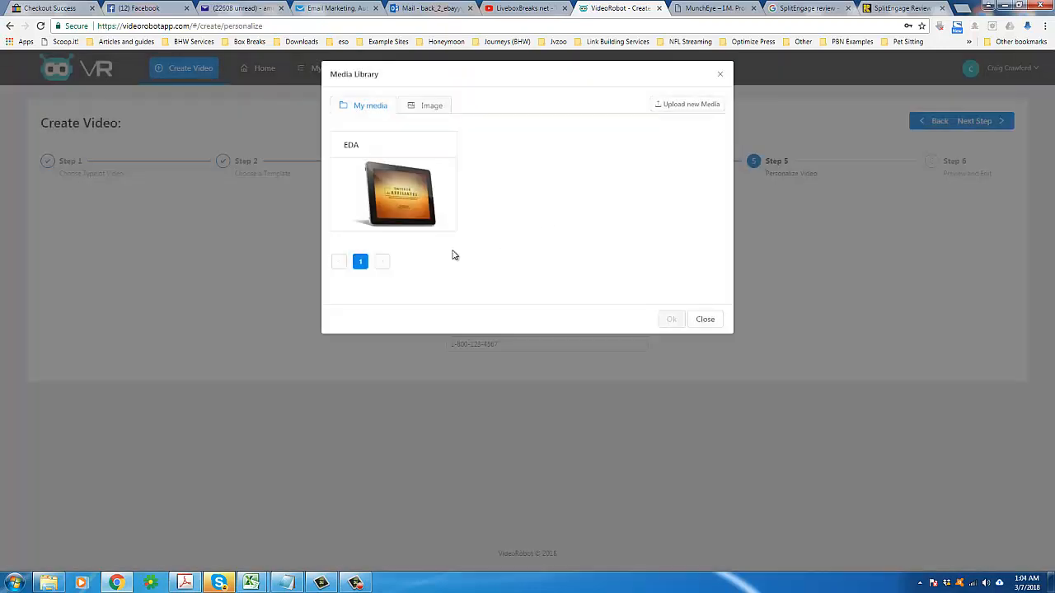
left_click(416, 211)
left_click(672, 319)
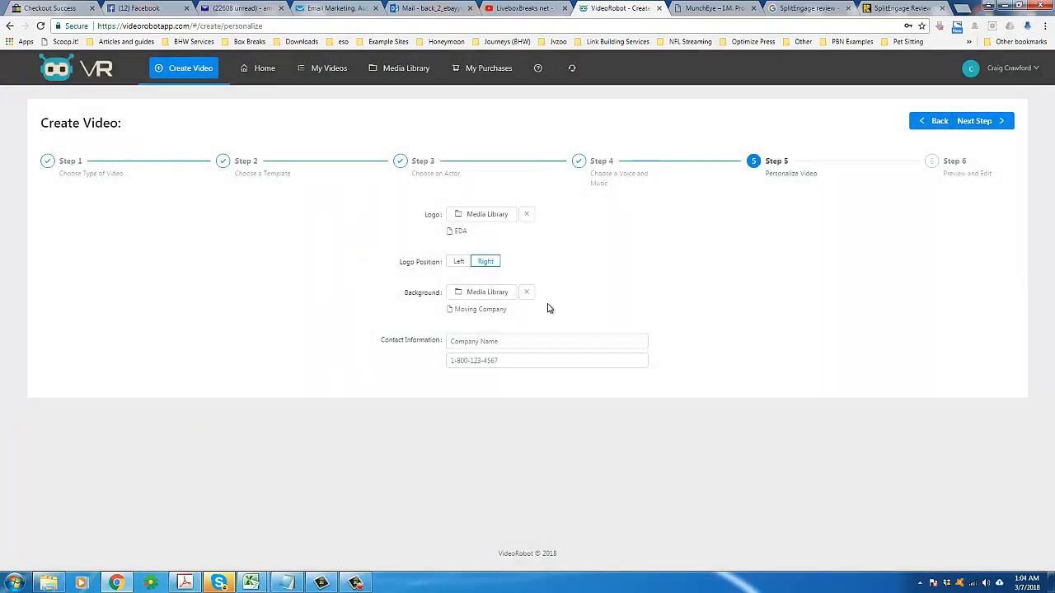
Step: Set the logo position to Left and enter Emperor de Affiliates as the company name
left_click(460, 263)
left_click(544, 341)
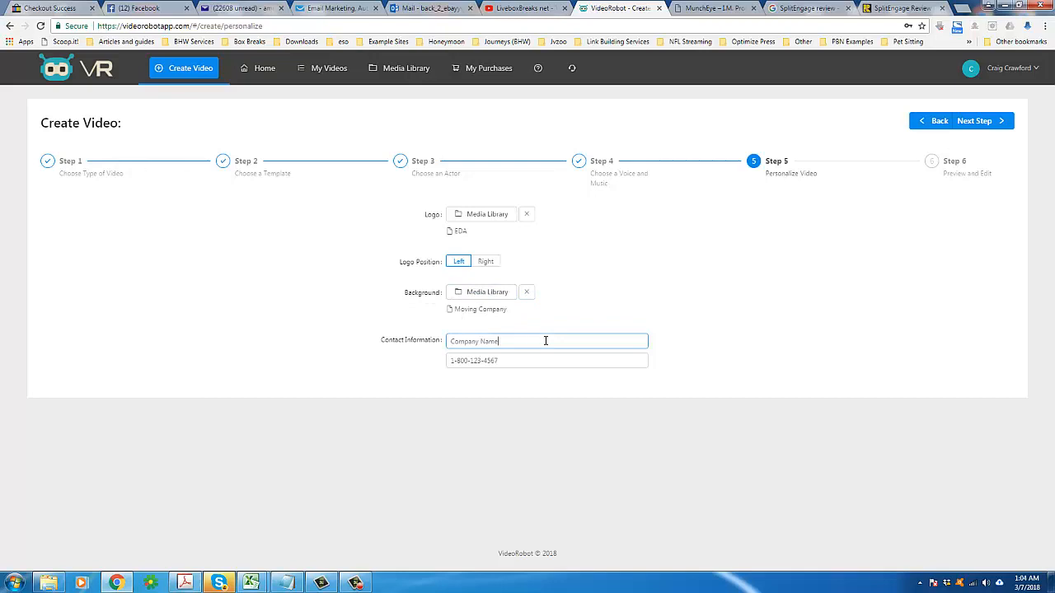
key("ctrl+a")
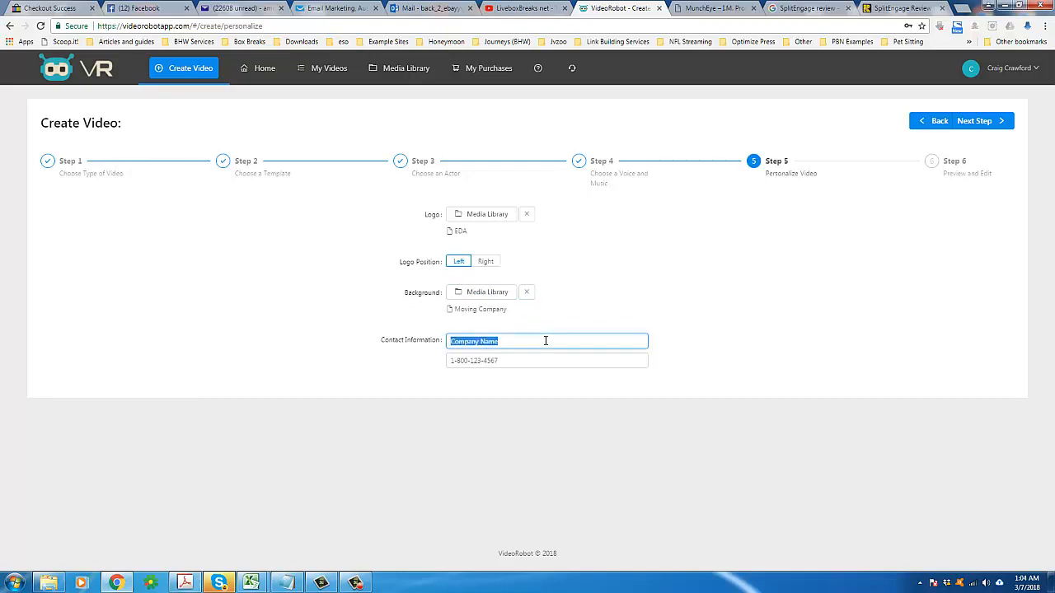
type("Emperor de Affiliates")
Step: Replace the placeholder phone number with the company's contact phone number
left_click(501, 360)
triple_click(473, 361)
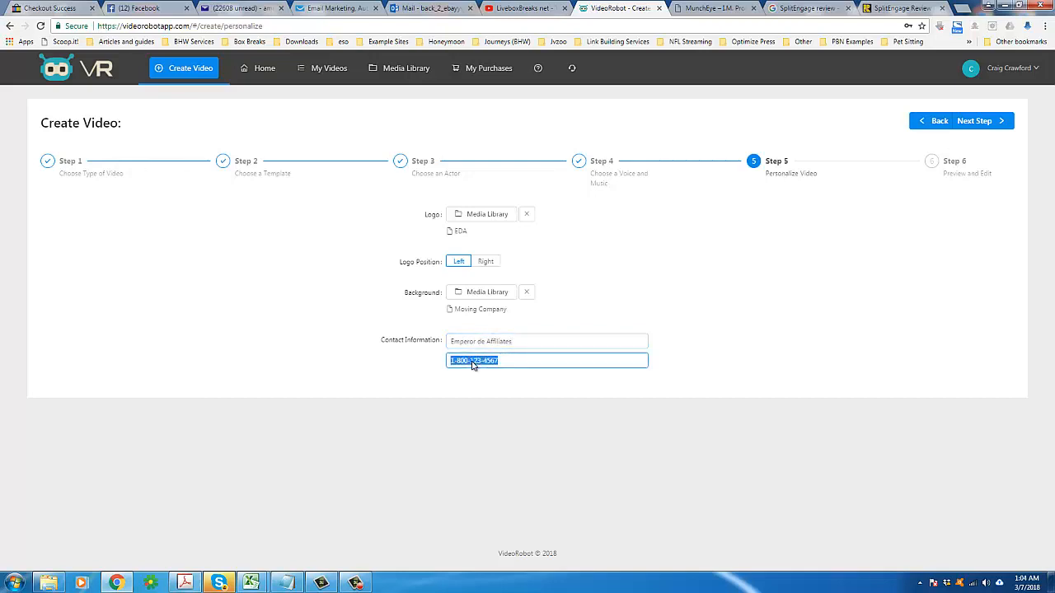
left_click(506, 366)
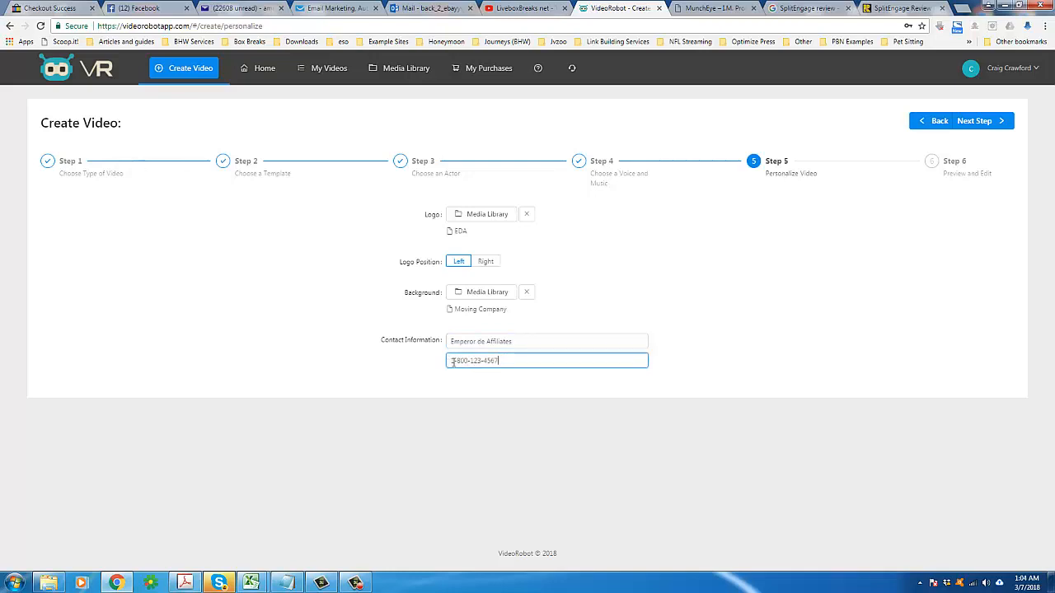
triple_click(451, 363)
key("BackSpace")
Step: Play the video preview in the Preview and Edit step and return to Personalize Video
left_click(971, 122)
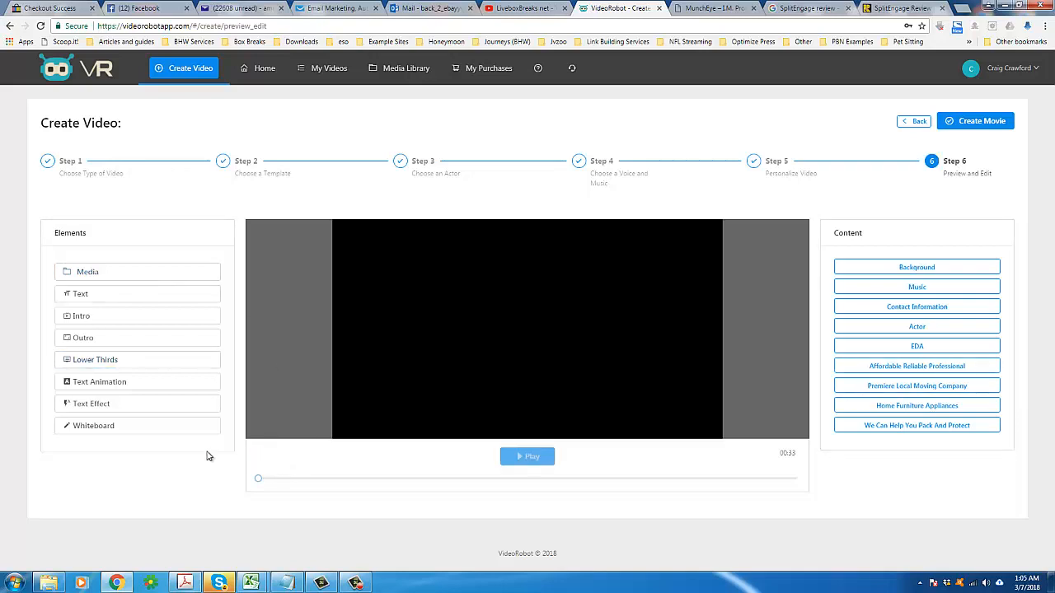
left_click(533, 456)
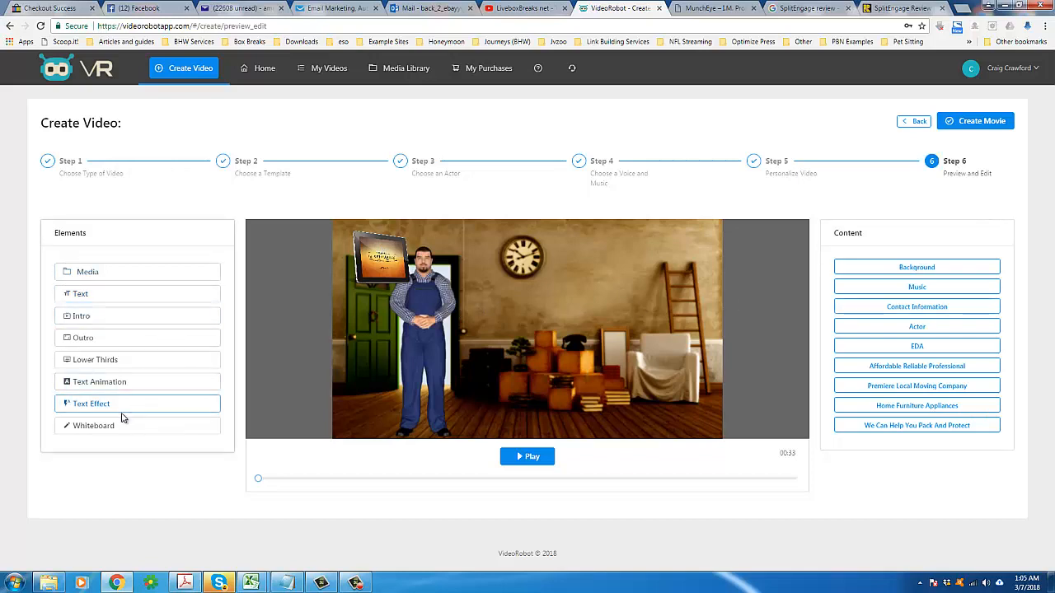
left_click(914, 121)
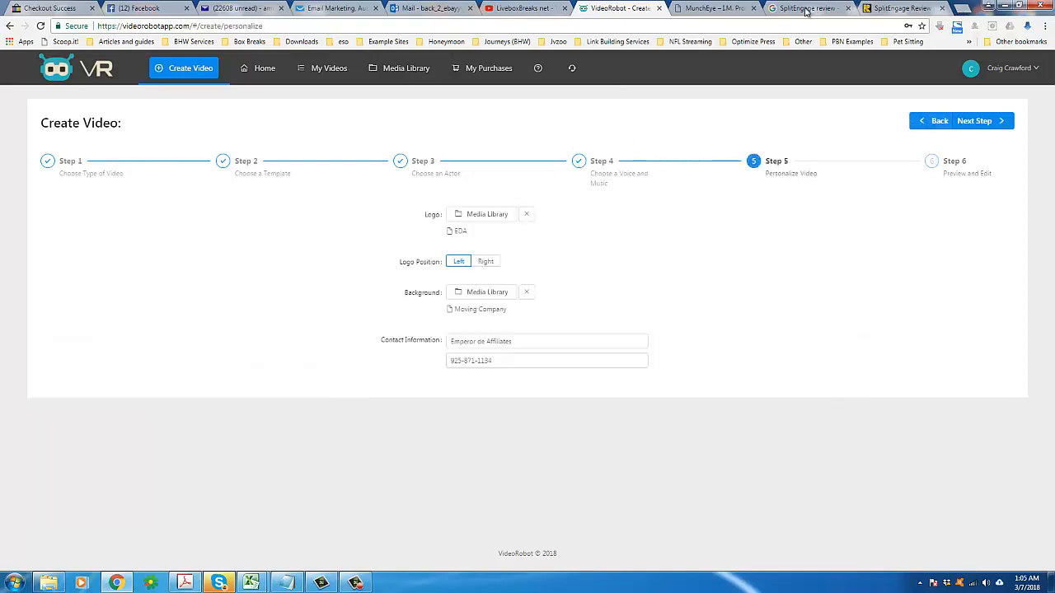
Step: Switch to the Google tab and search images for company logo
left_click(719, 8)
left_click_drag(790, 10, 693, 9)
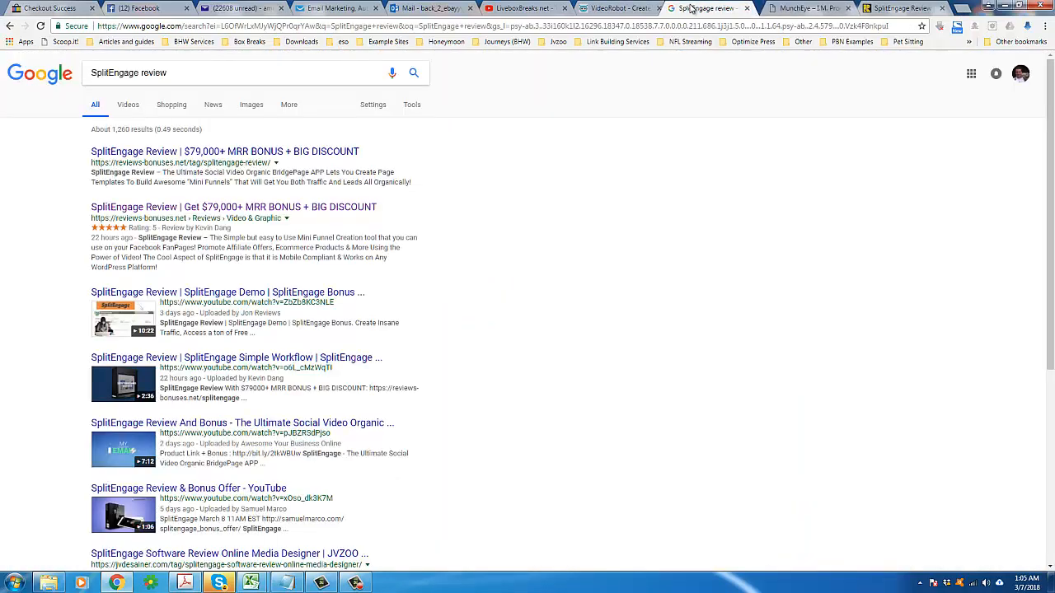
triple_click(178, 78)
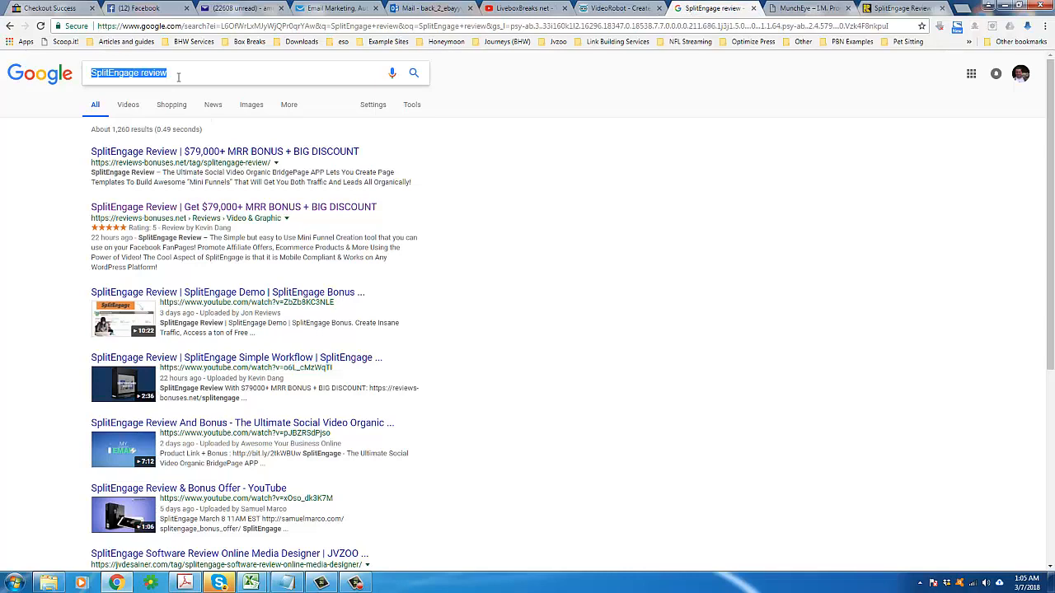
type("company logo")
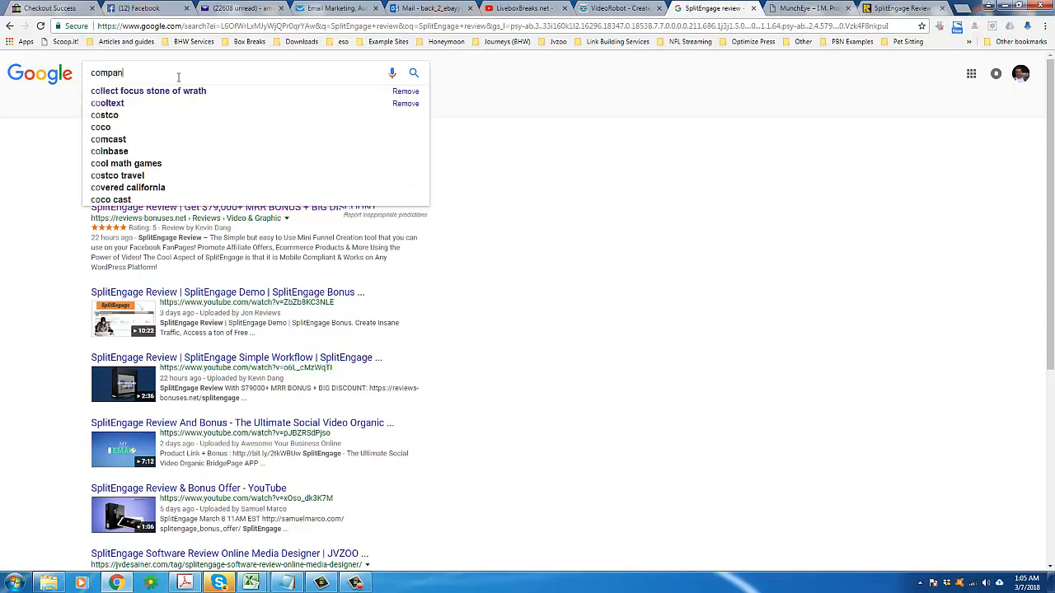
key("Return")
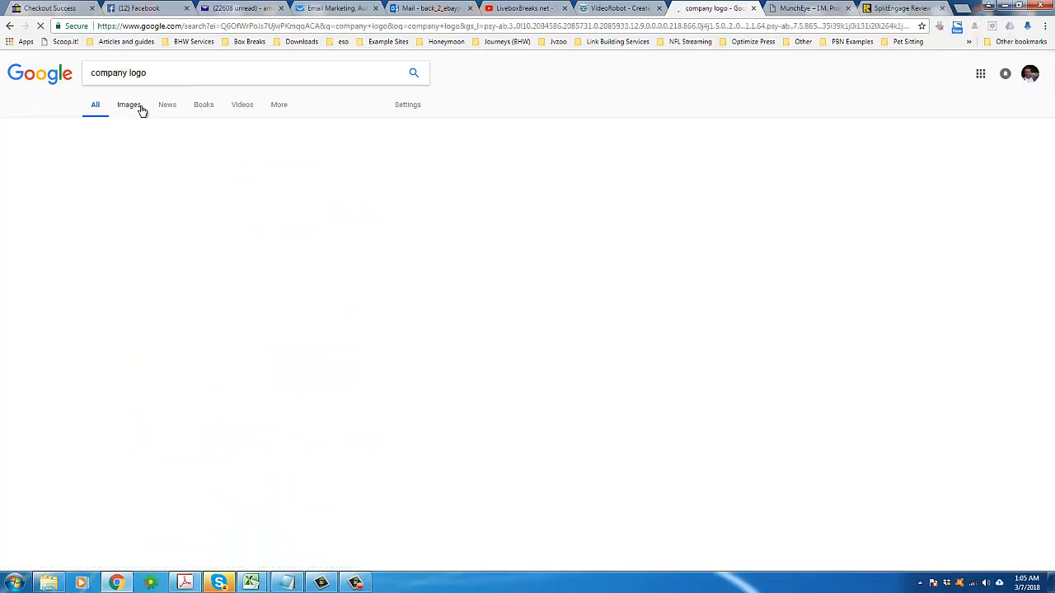
left_click(134, 104)
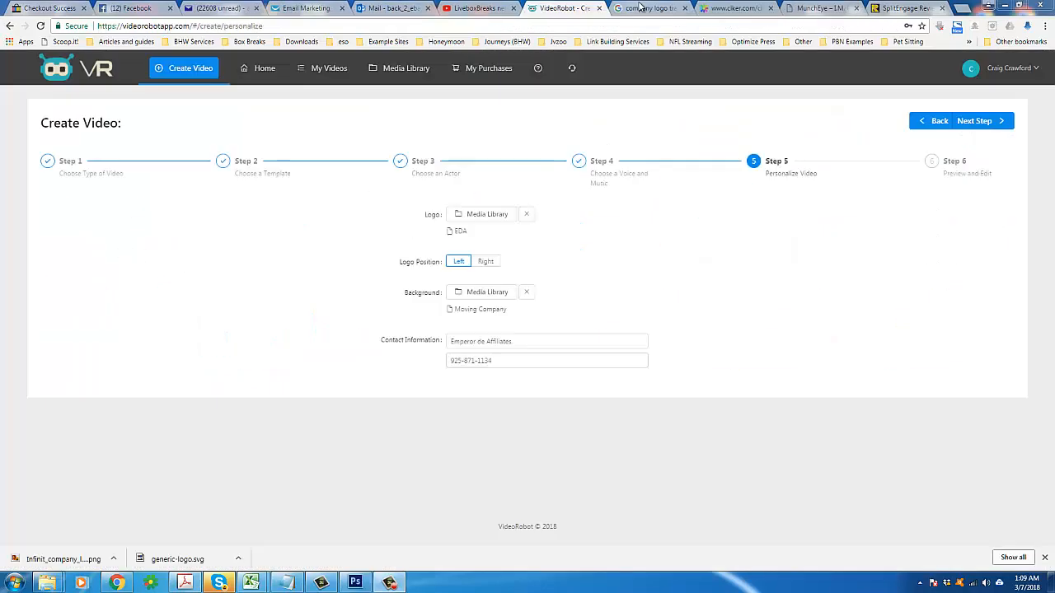
Step: Examine the infinit company logo in the image results
left_click(641, 7)
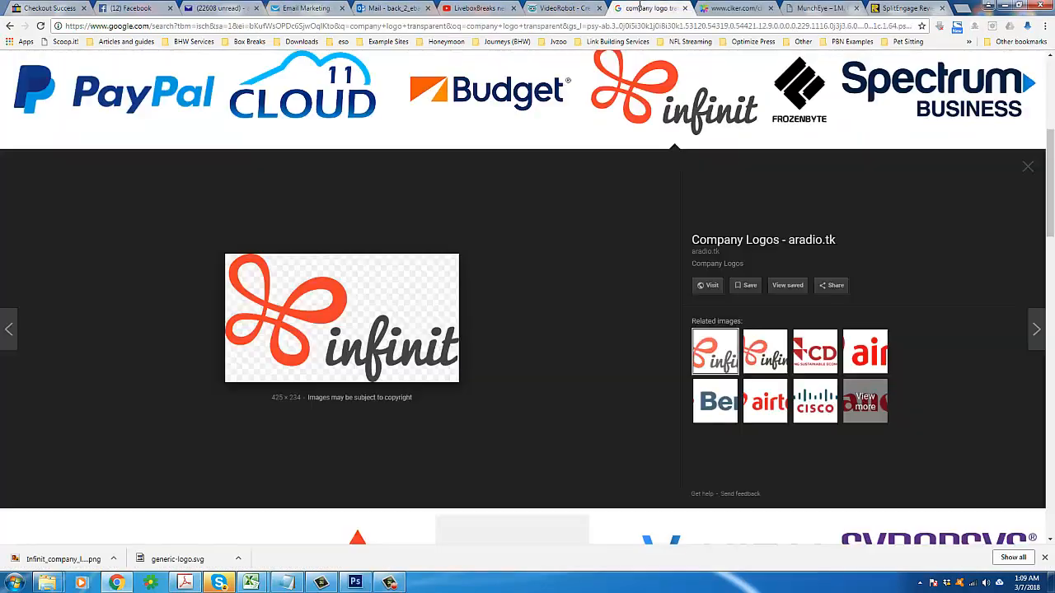
scroll(464, 245, "up", 2)
scroll(396, 272, "down", 3)
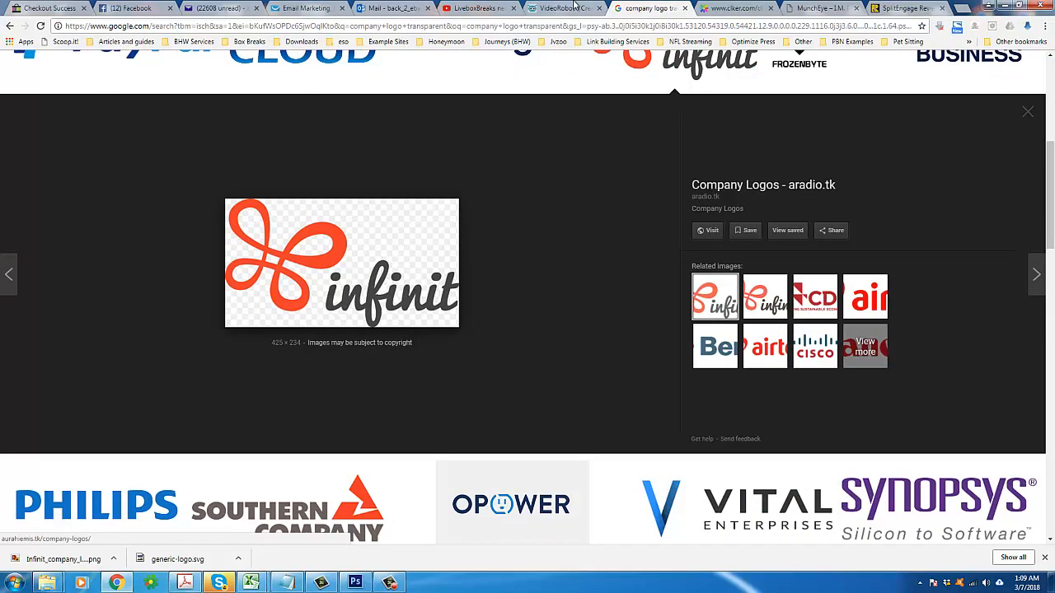
Step: Back in VideoRobot, remove the current logo and start a new image upload titled EDA2 in the media library
left_click(574, 7)
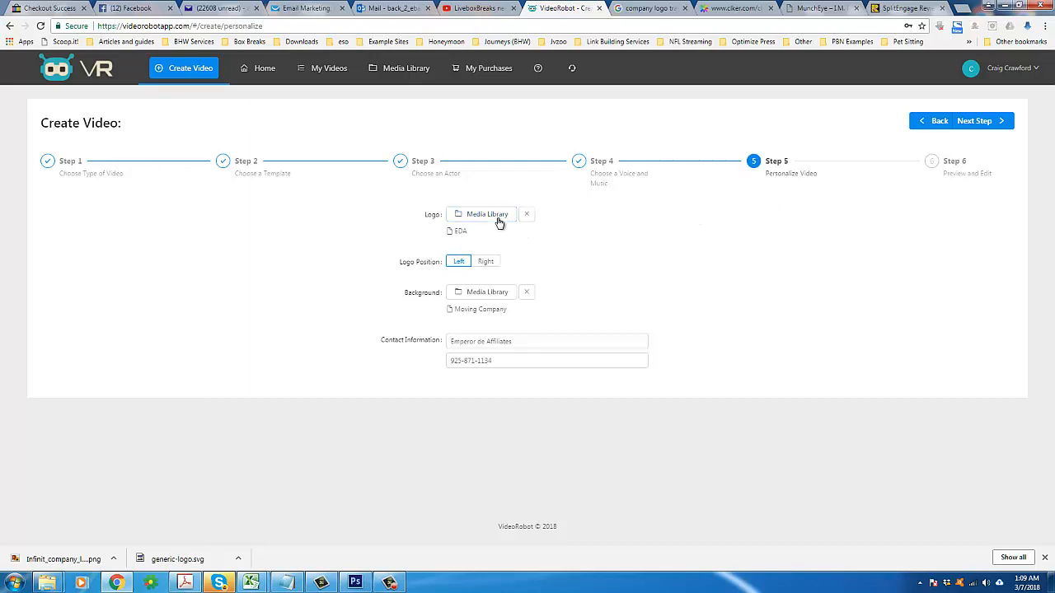
left_click(529, 221)
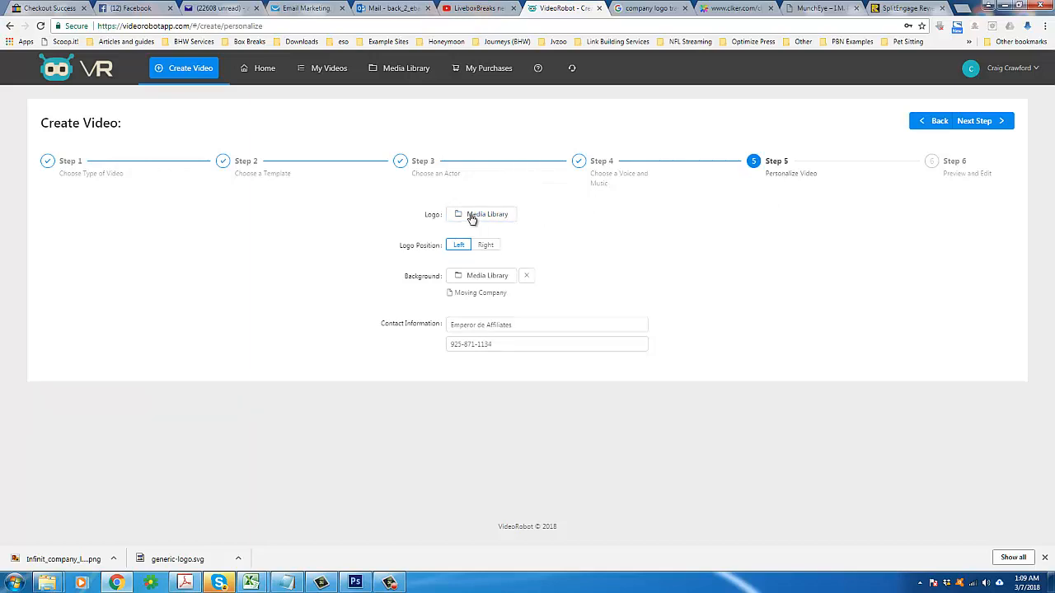
left_click(471, 215)
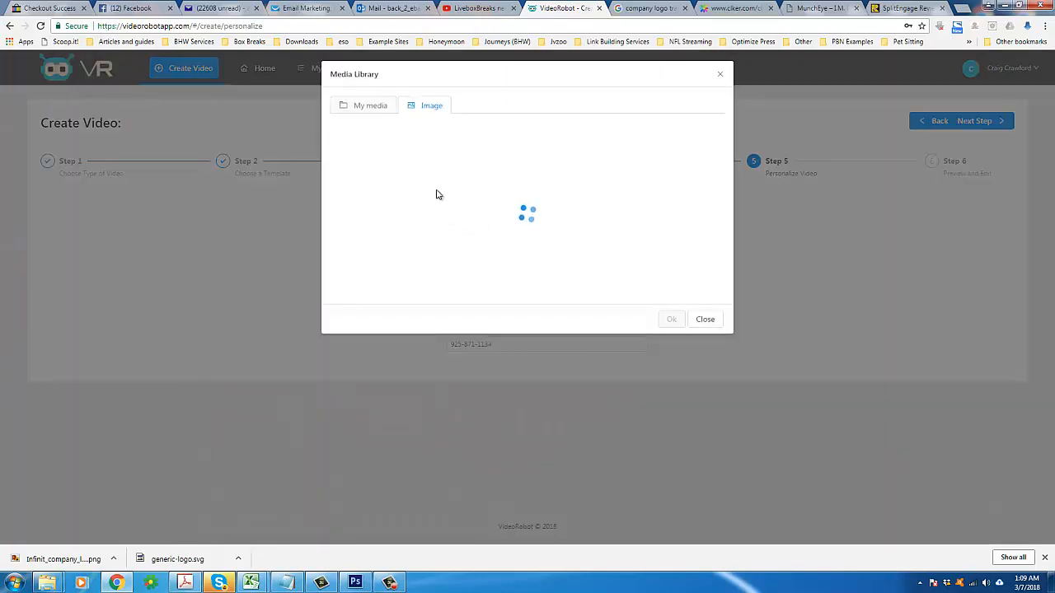
left_click(370, 105)
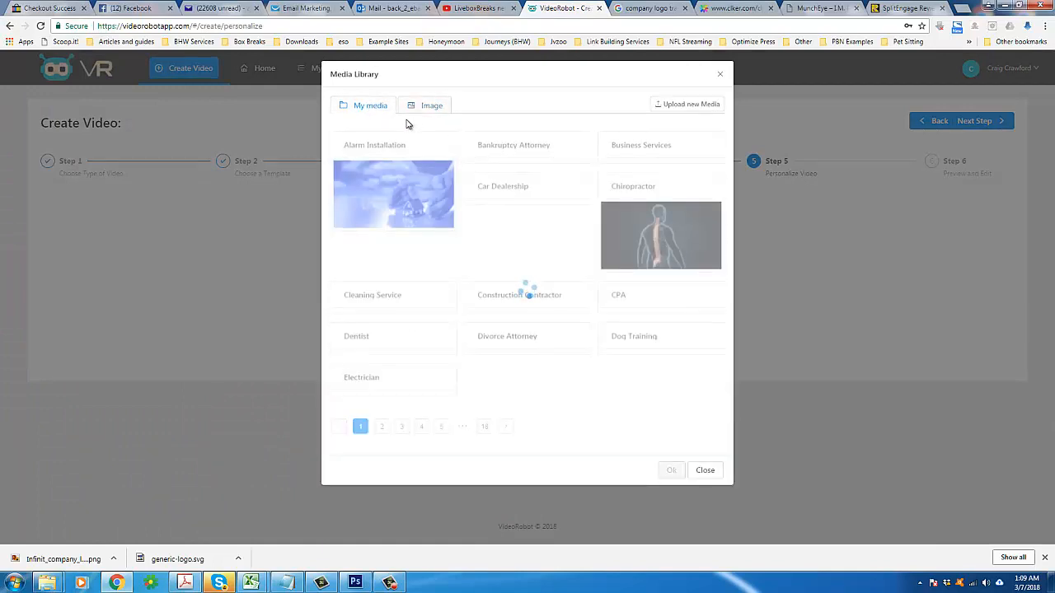
left_click(688, 104)
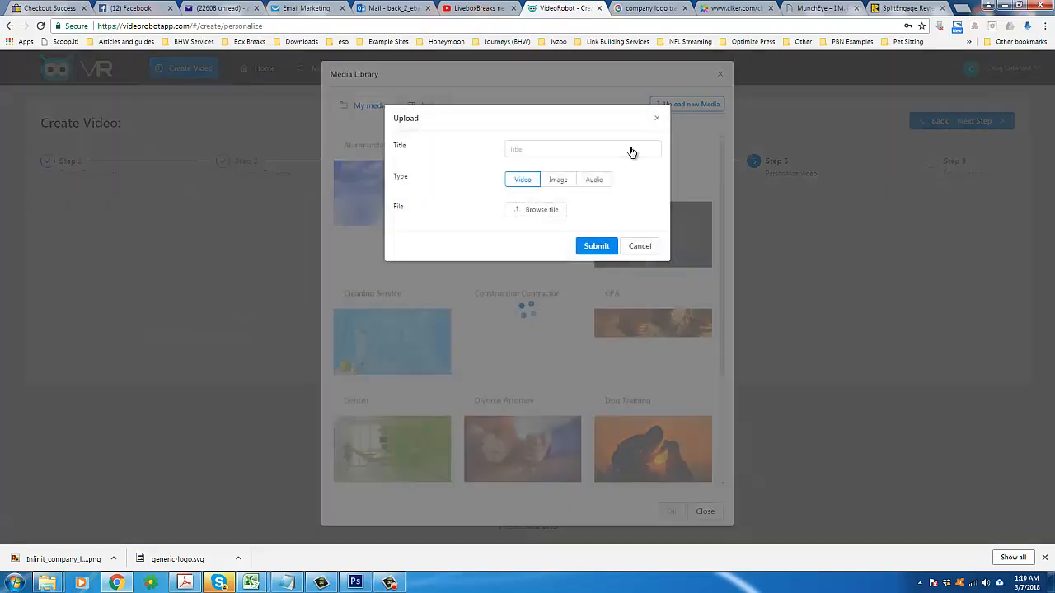
left_click(552, 150)
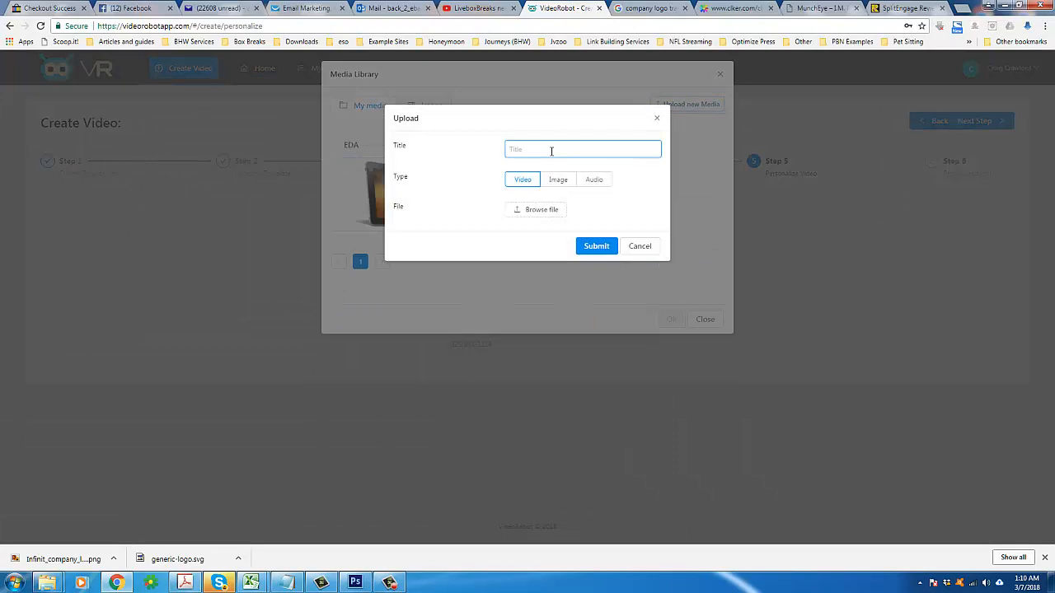
type("EDA2")
left_click(566, 183)
Step: Attach the file Infinit_company_logo.png to the upload and submit it
left_click(541, 211)
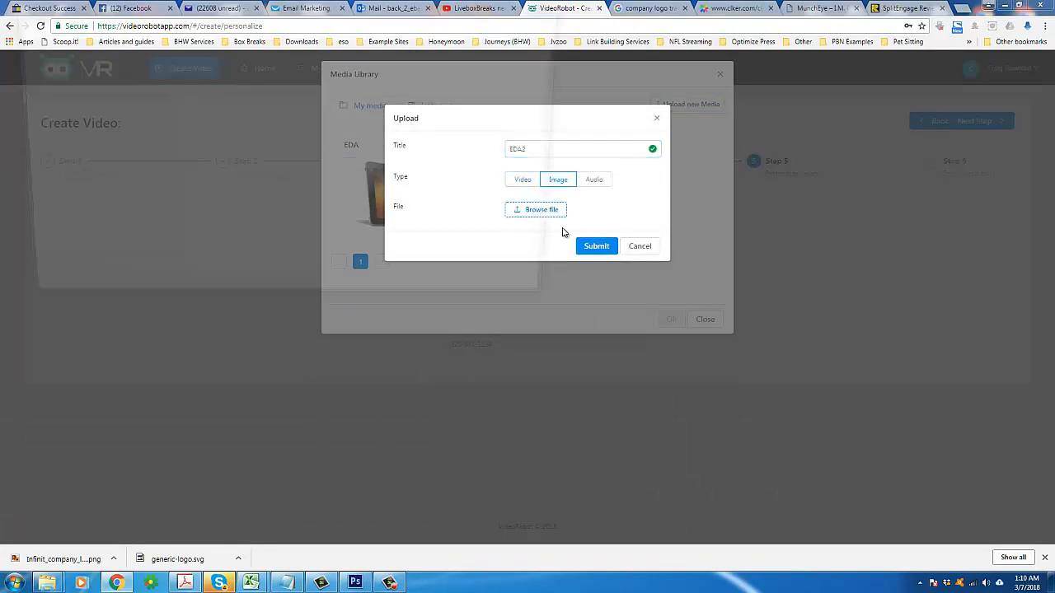
type("C:\\Users\\Tigster\\Google Drive\\Flash\\mecanto\\Reviews\\VideoRobot")
key("Return")
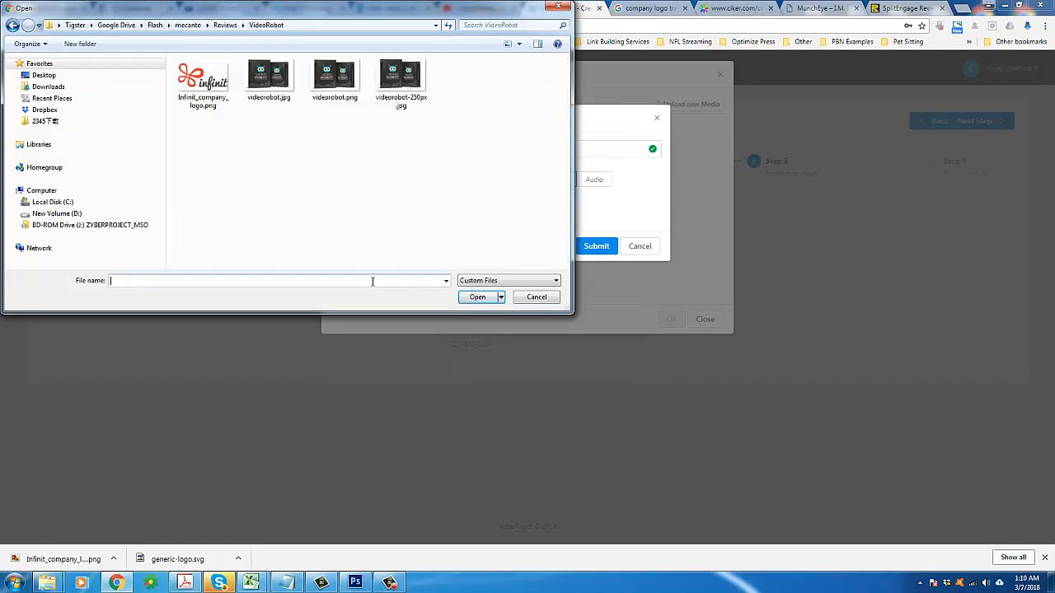
left_click(206, 97)
left_click(478, 297)
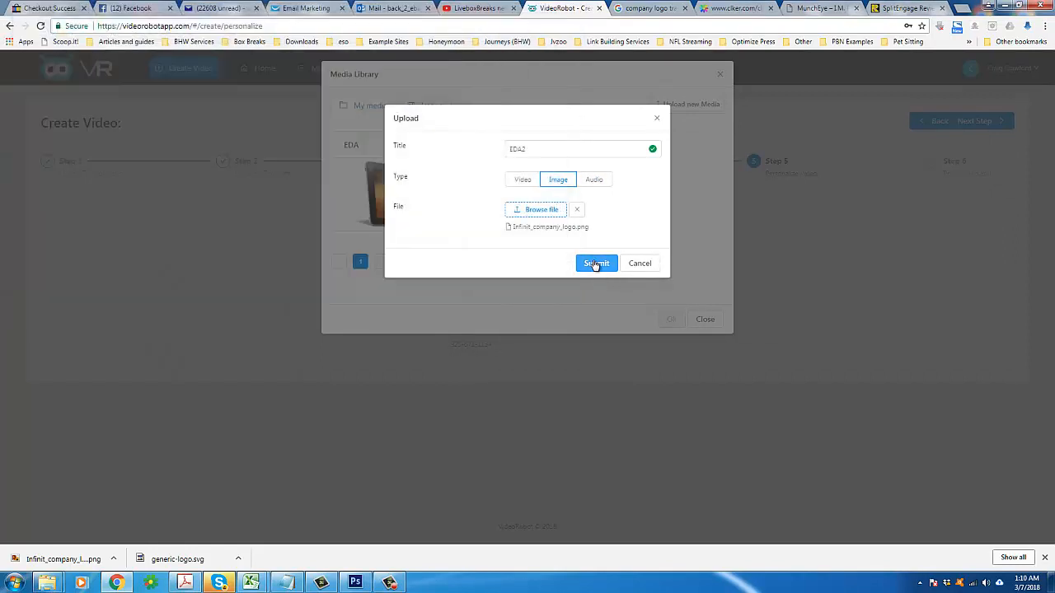
left_click(595, 264)
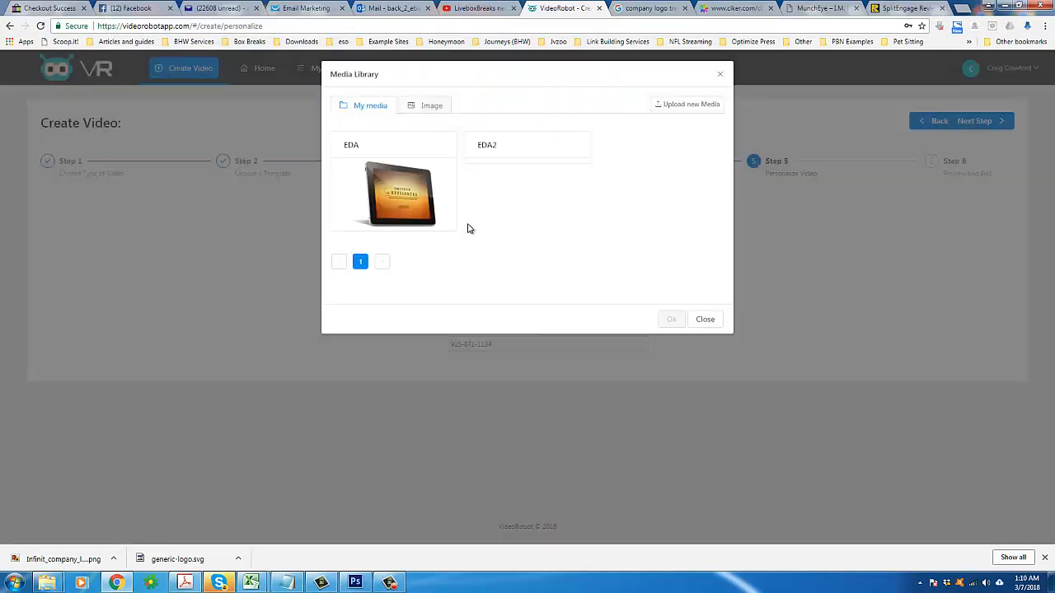
Step: Choose the uploaded EDA2 image as the video's logo
mouse_move(515, 162)
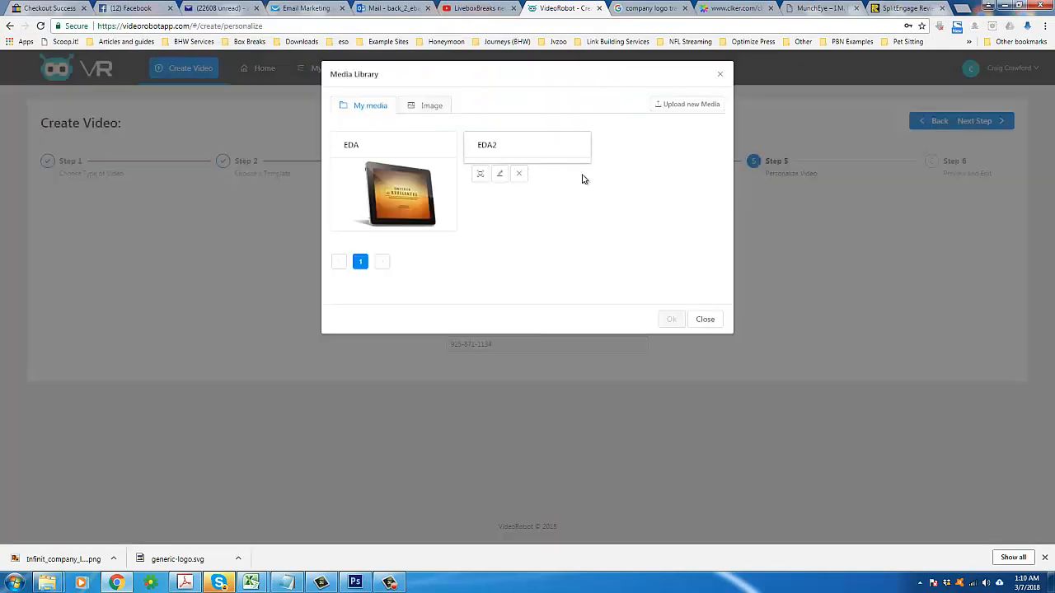
left_click(482, 157)
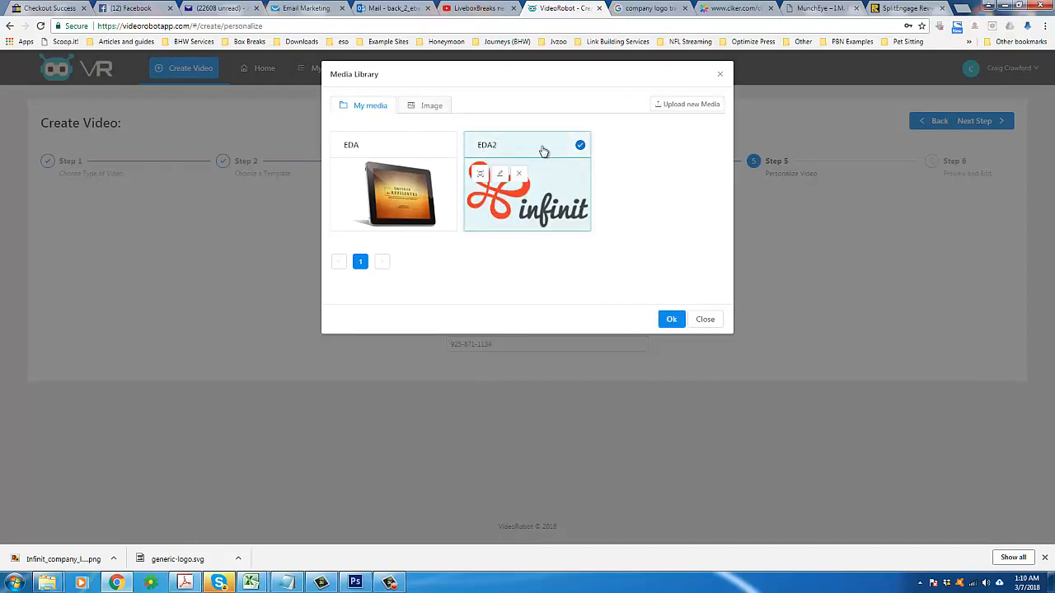
left_click(668, 318)
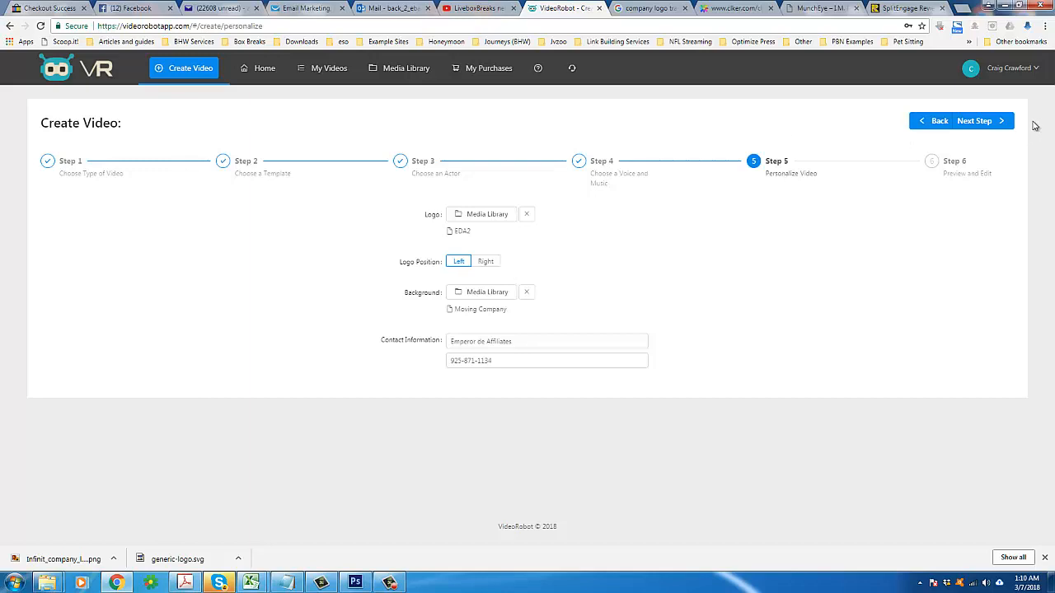
Step: Continue to the Preview and Edit step and play the video preview briefly
left_click(977, 123)
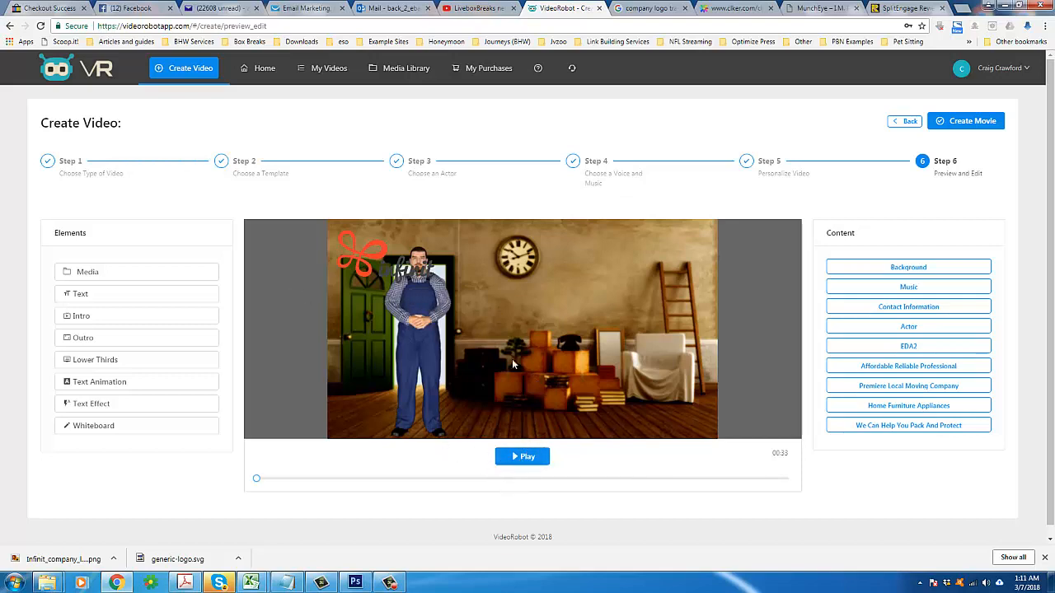
left_click(534, 464)
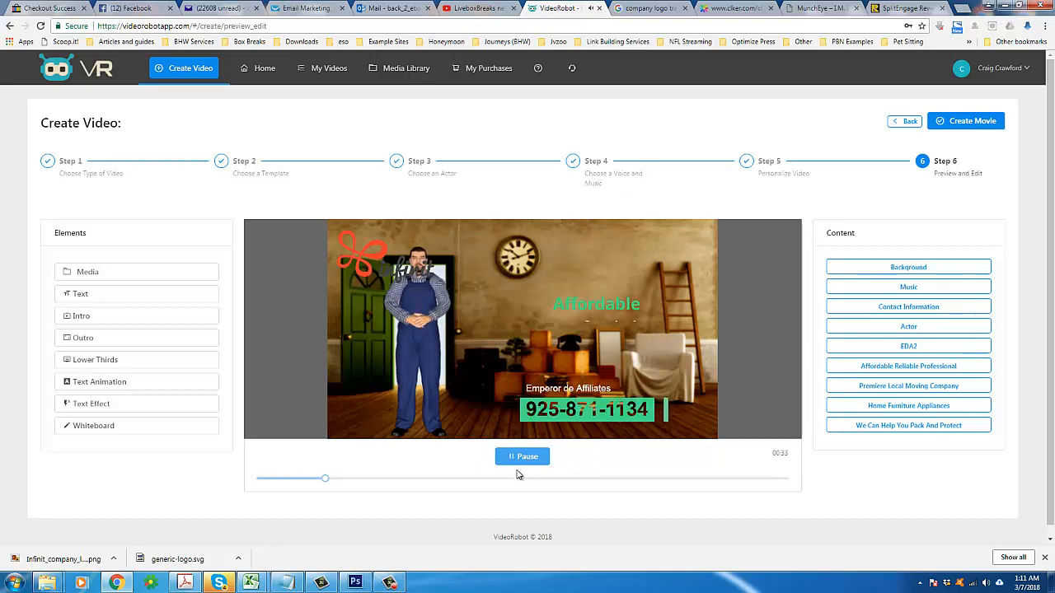
left_click(525, 460)
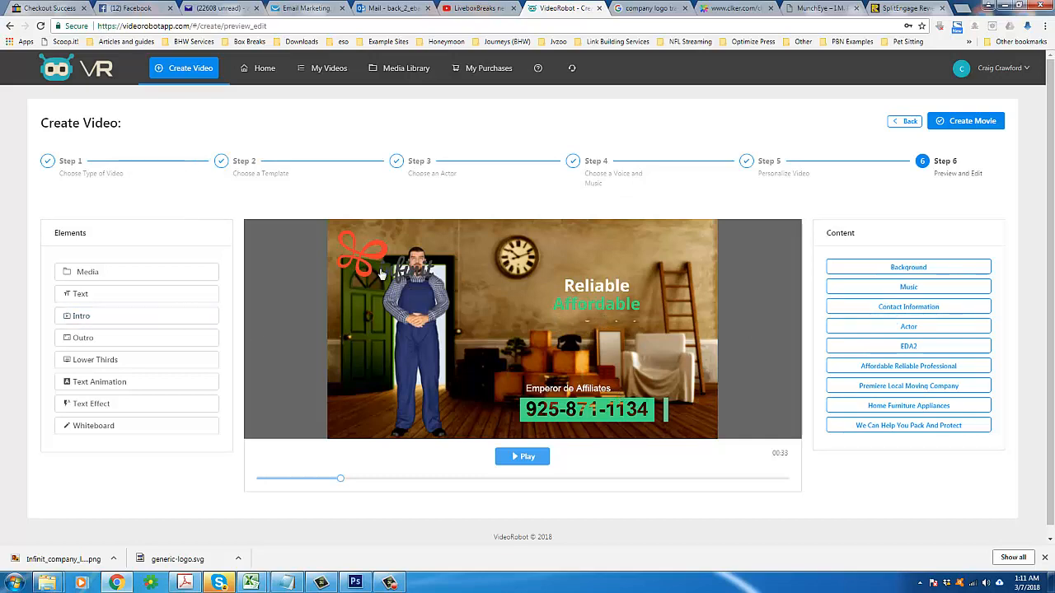
left_click(193, 337)
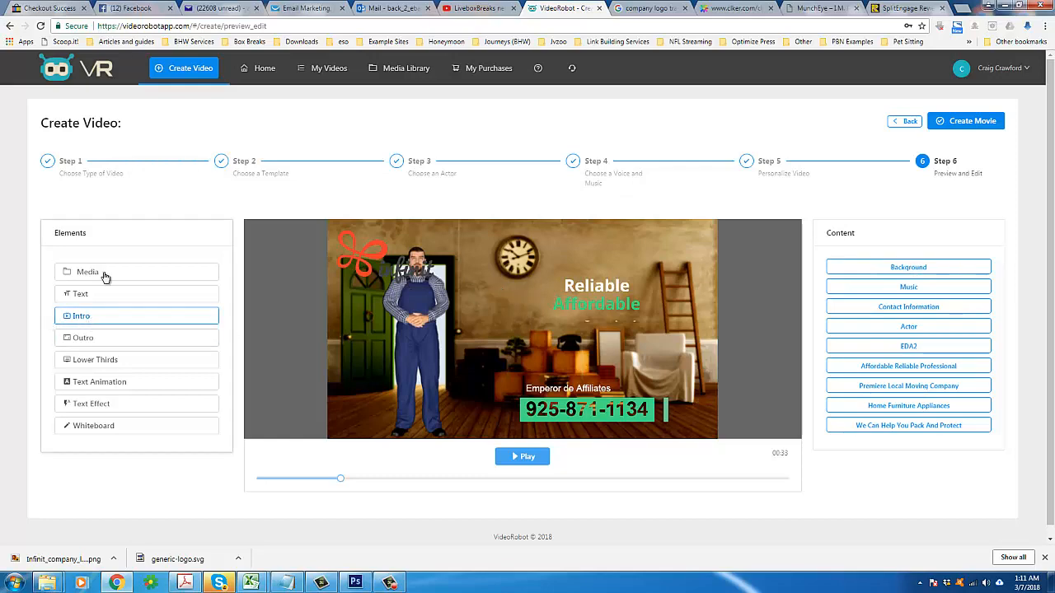
left_click(124, 427)
left_click(113, 272)
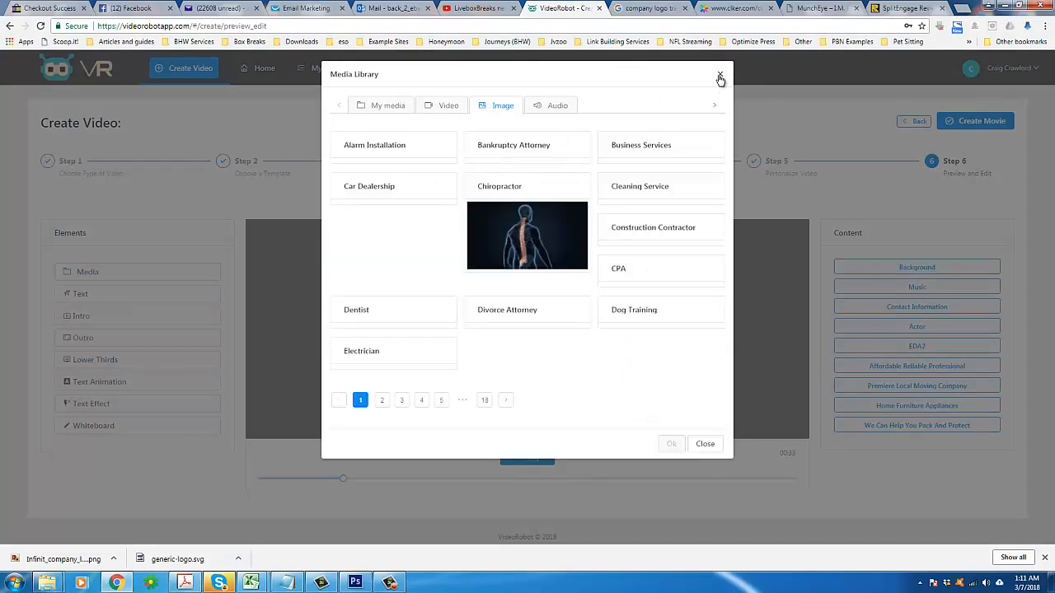
left_click(720, 75)
Step: Try adding a text element and moving it toward the scene's right side, then cancel it
left_click(96, 297)
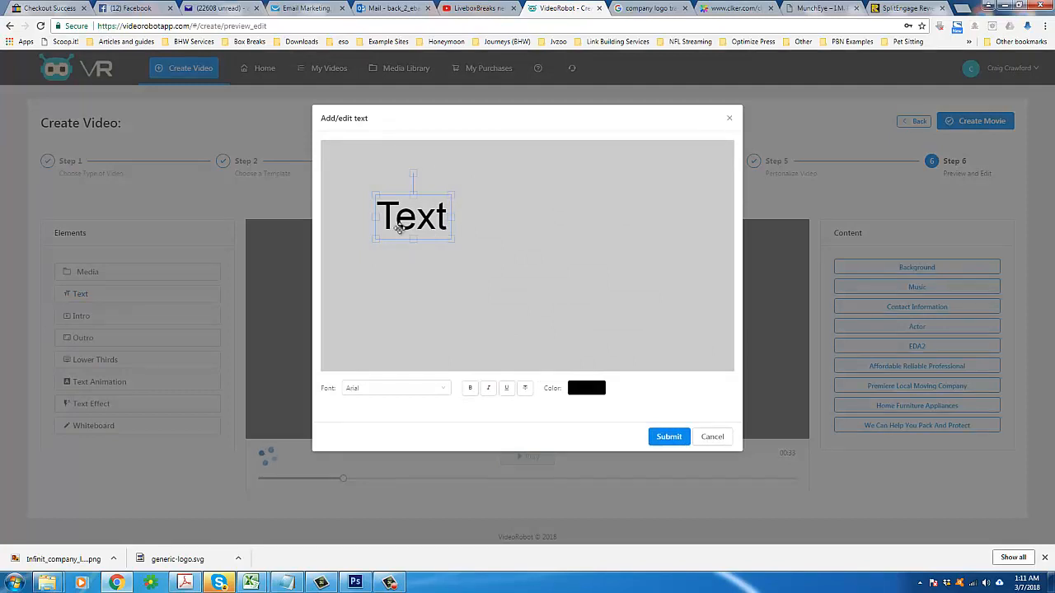
left_click_drag(414, 216, 694, 275)
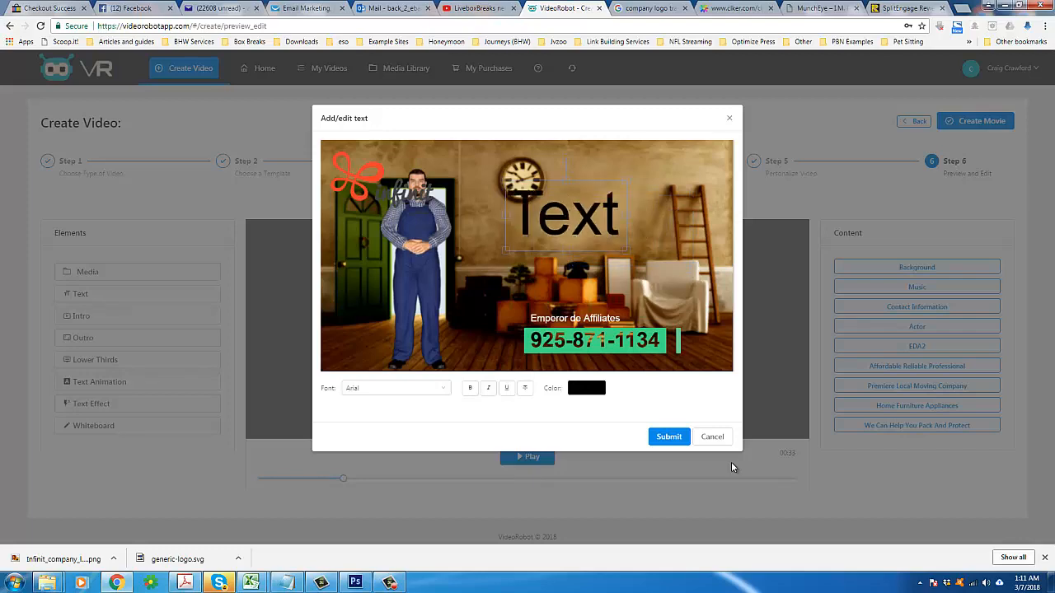
left_click(708, 438)
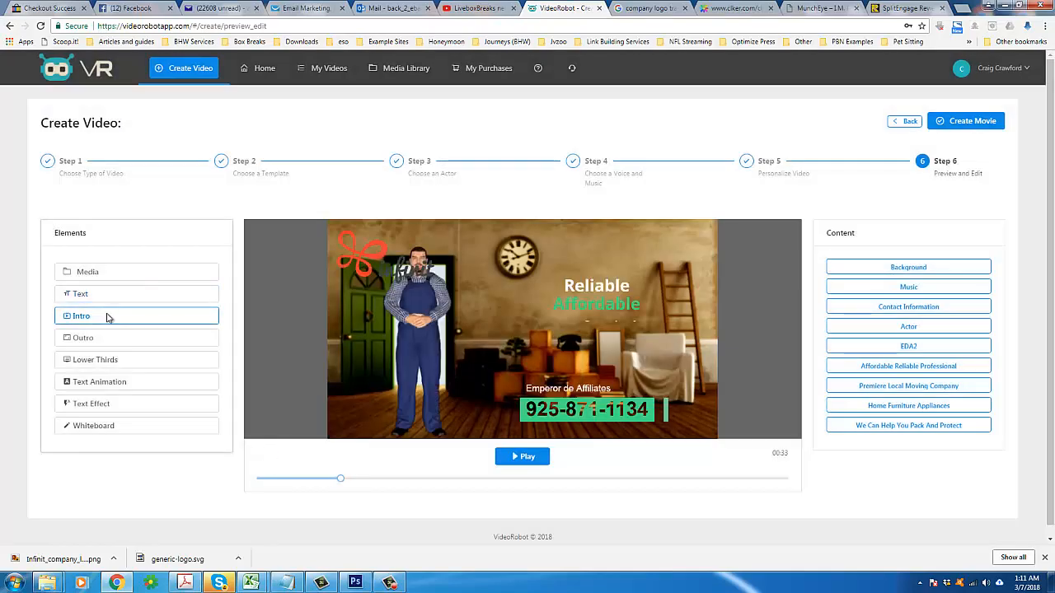
Step: Add Introduction 12 as the video's intro, keeping the default image and duration settings
left_click(105, 316)
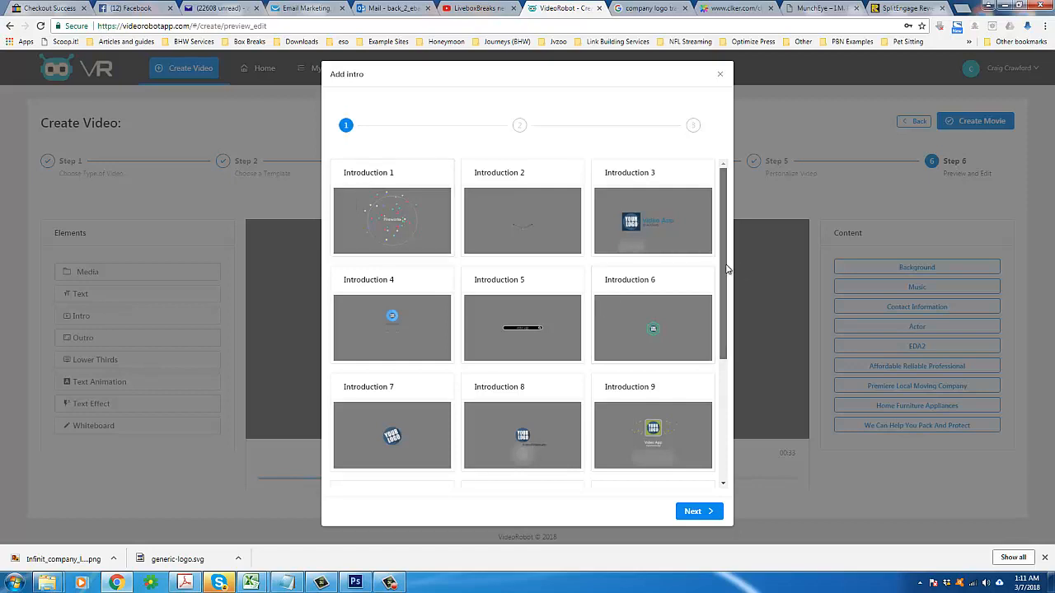
scroll(724, 341, "down", 1)
scroll(724, 340, "down", 2)
left_click(700, 379)
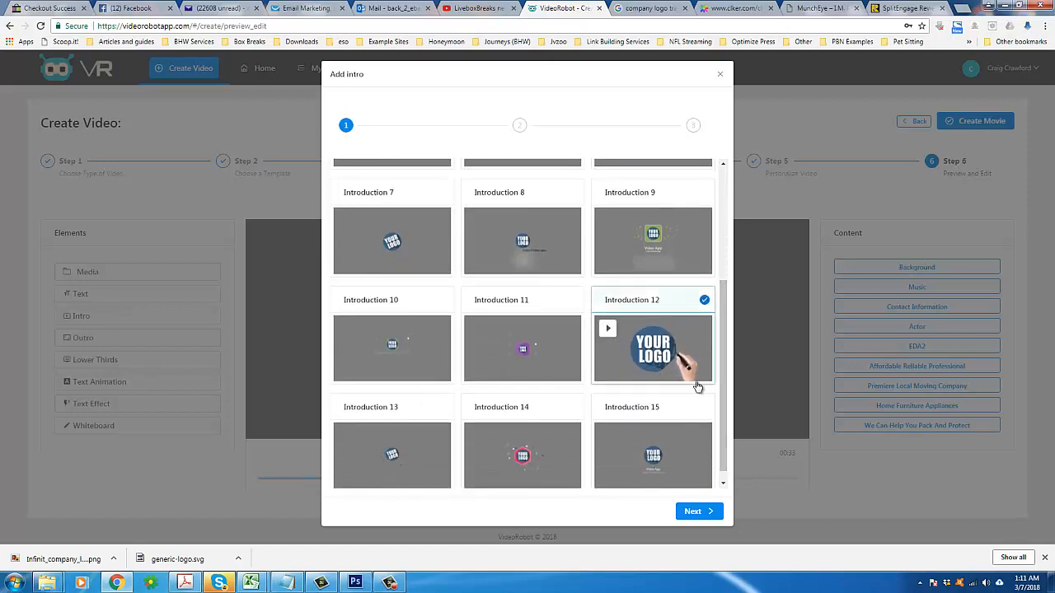
left_click(694, 512)
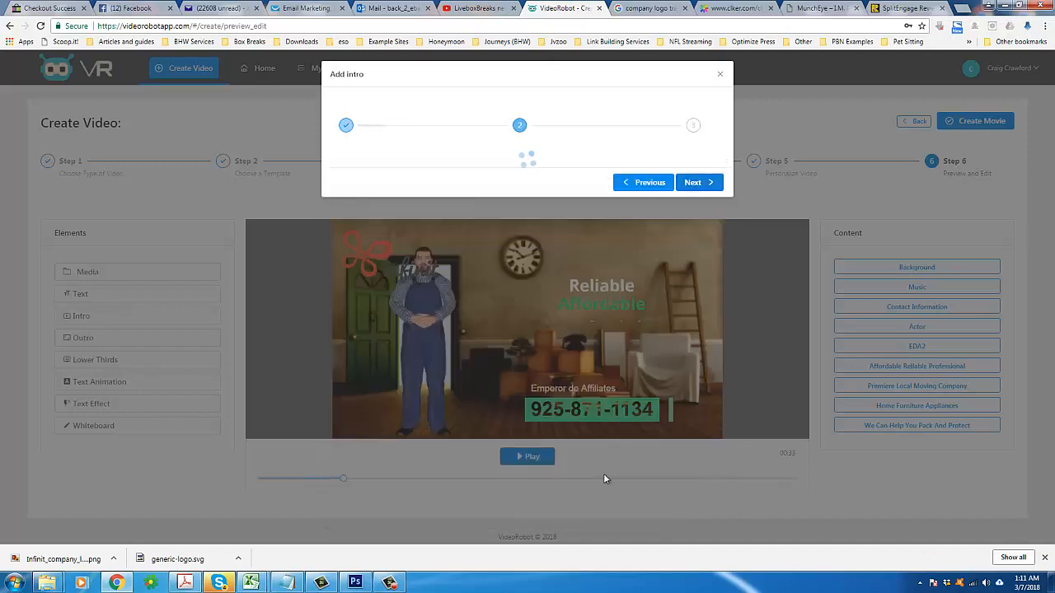
left_click(683, 206)
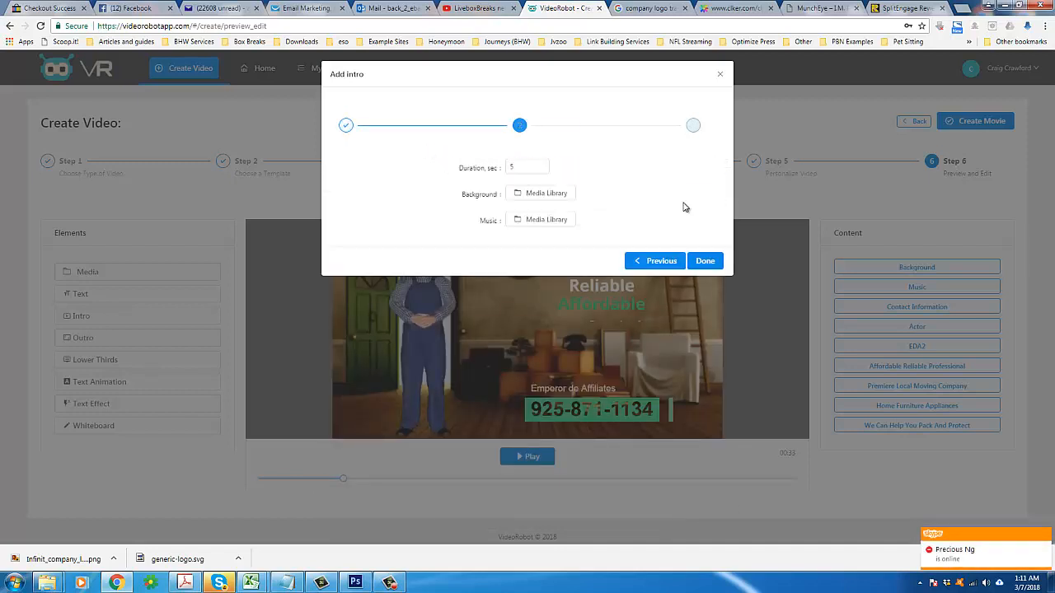
left_click(705, 261)
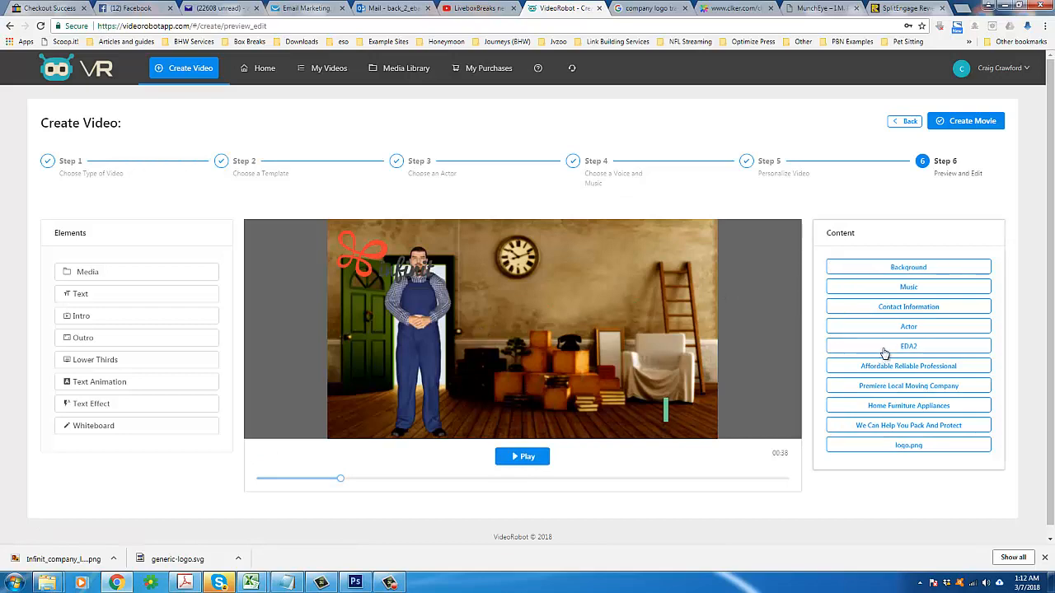
Step: Move the EDA2 logo item to the top of the content list
left_click(915, 393)
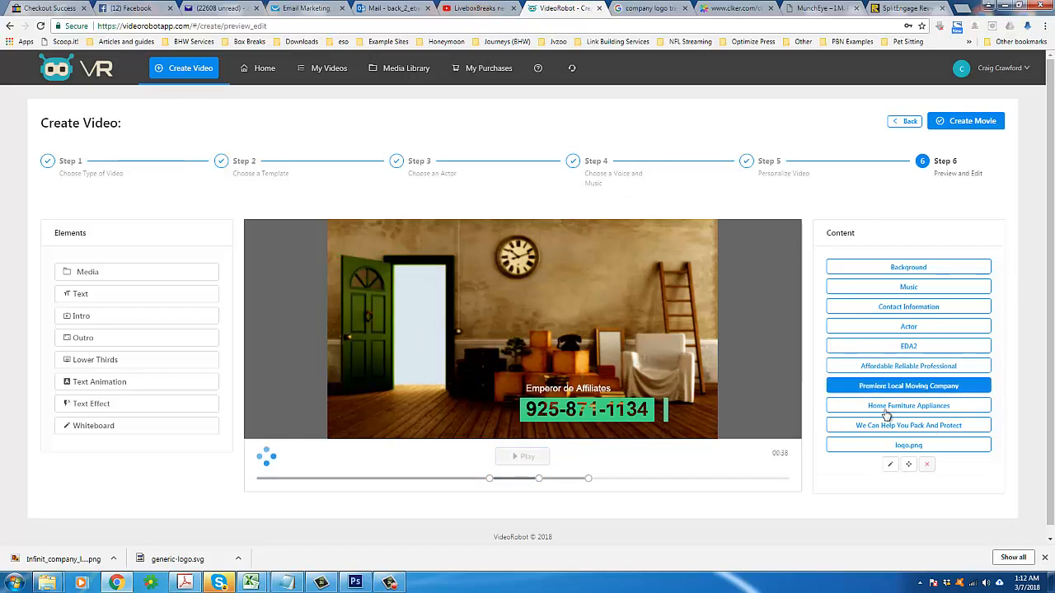
double_click(839, 233)
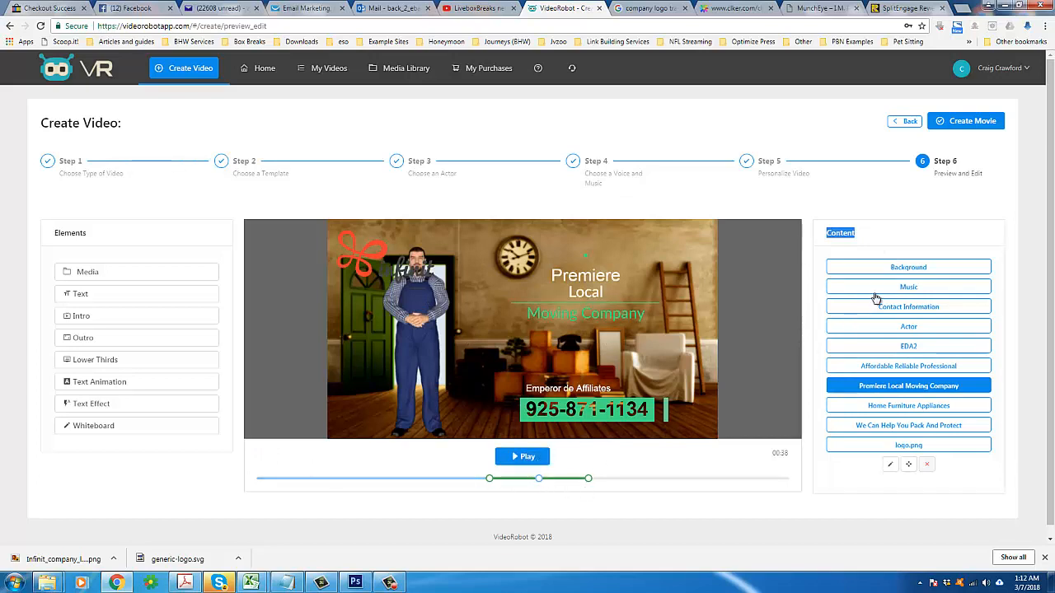
left_click(888, 346)
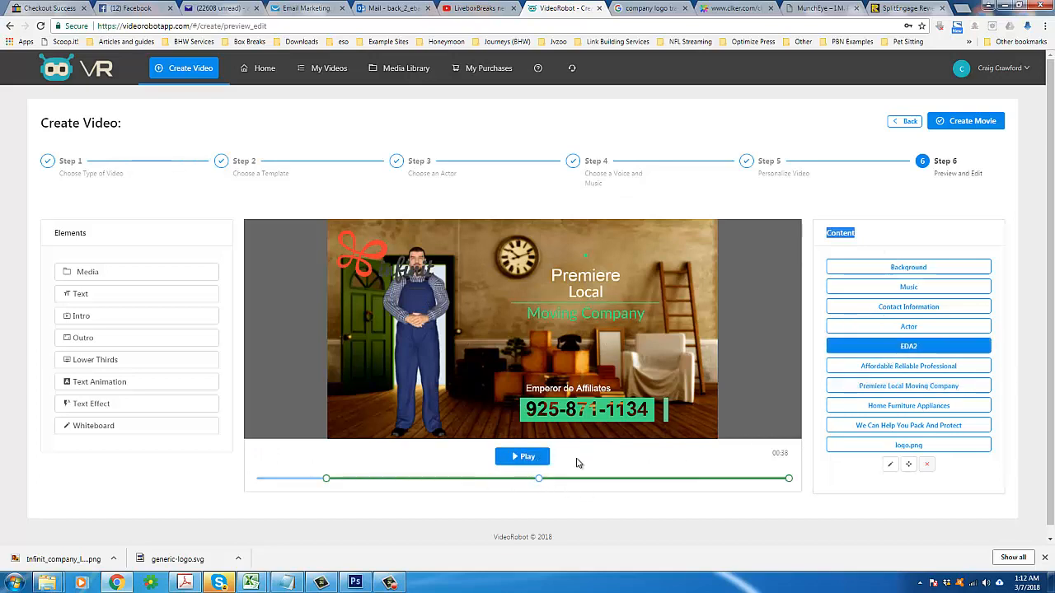
left_click_drag(890, 346, 894, 261)
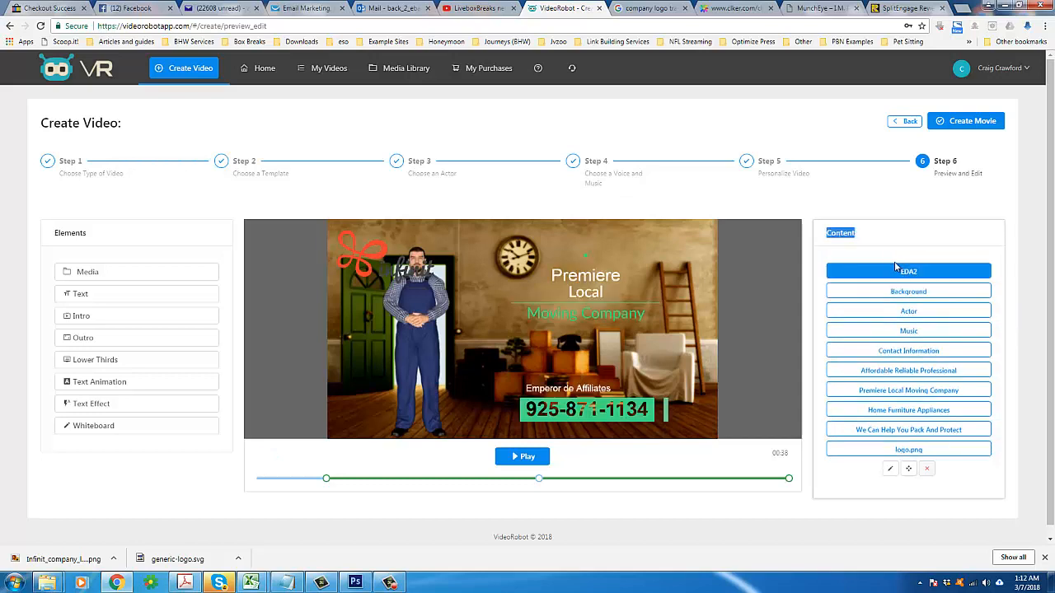
left_click(562, 251)
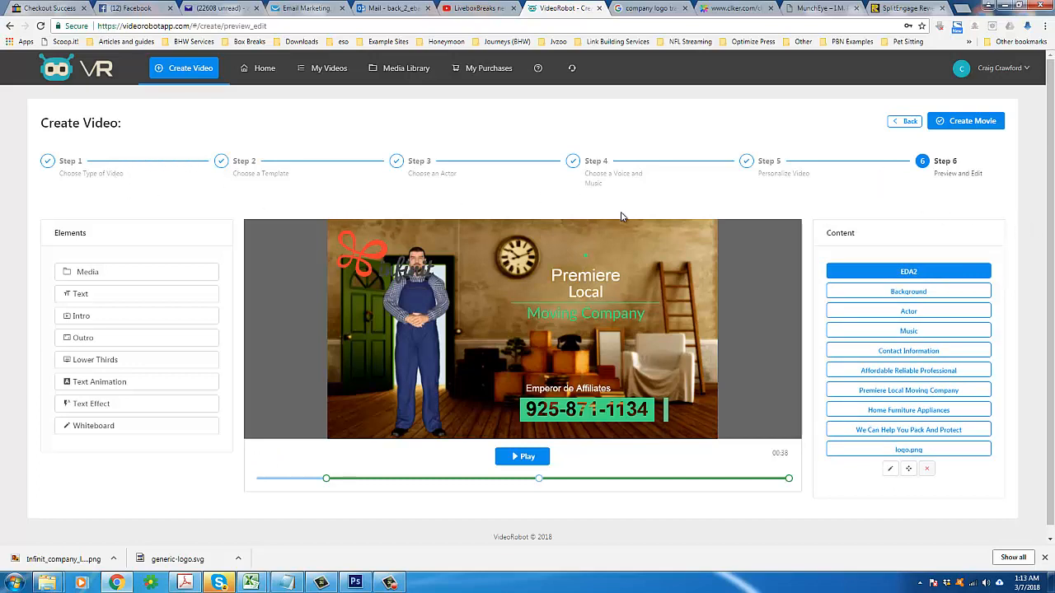
scroll(772, 269, "down", 1)
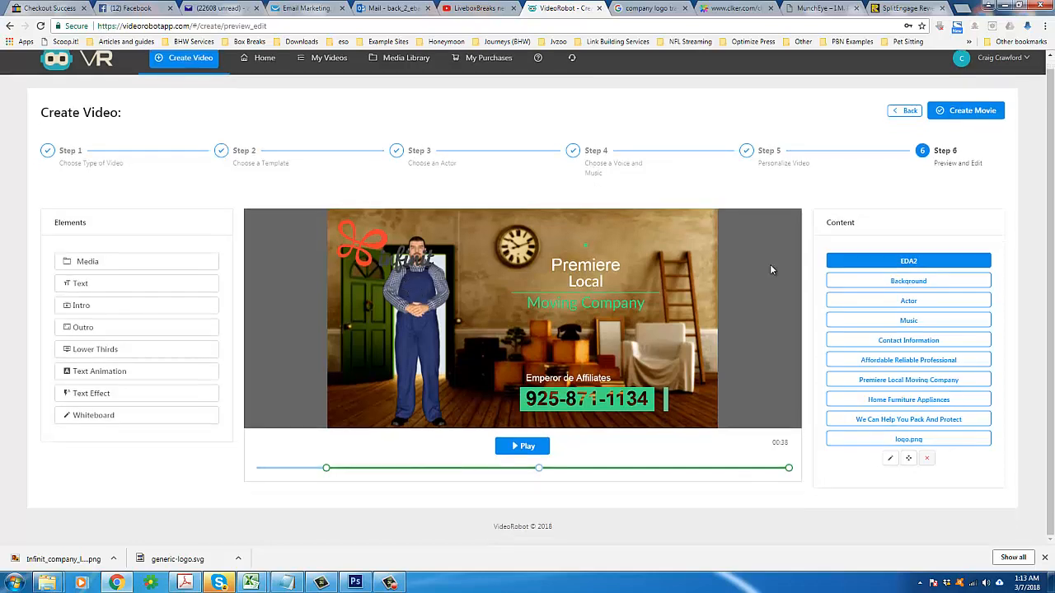
left_click(113, 260)
left_click(147, 417)
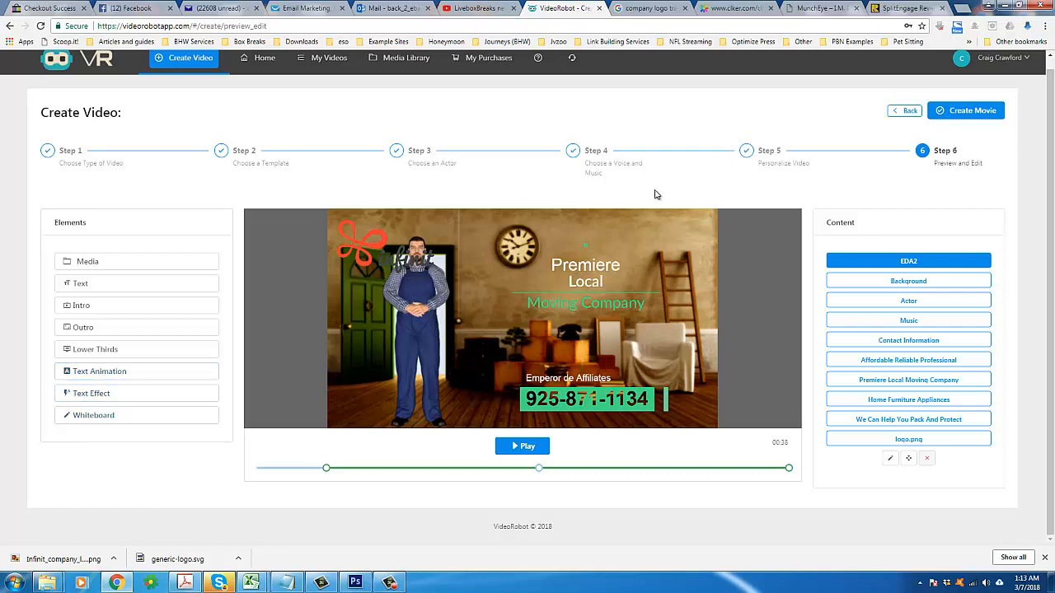
triple_click(591, 172)
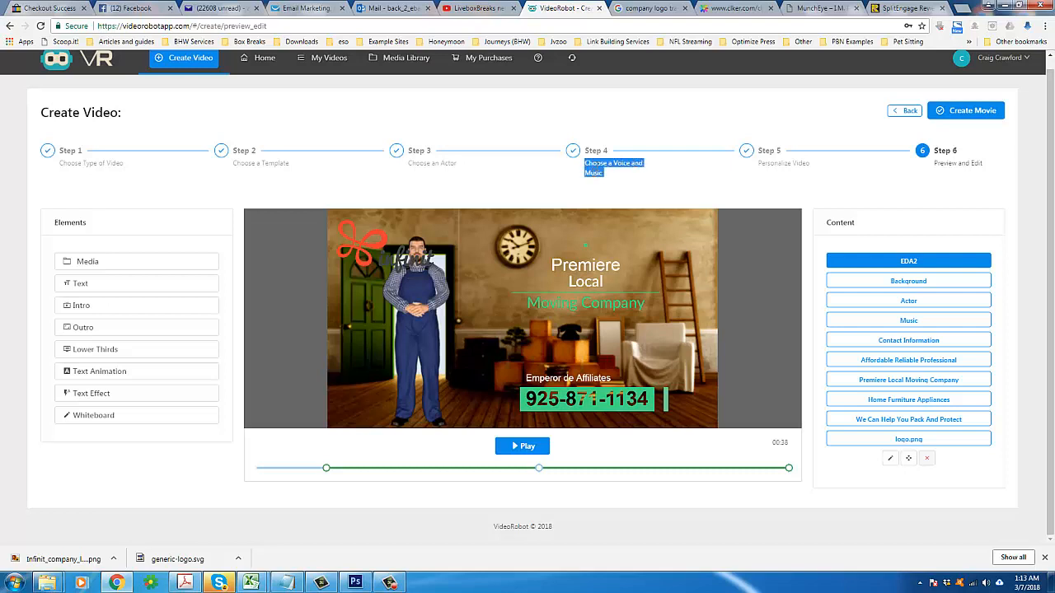
left_click(588, 186)
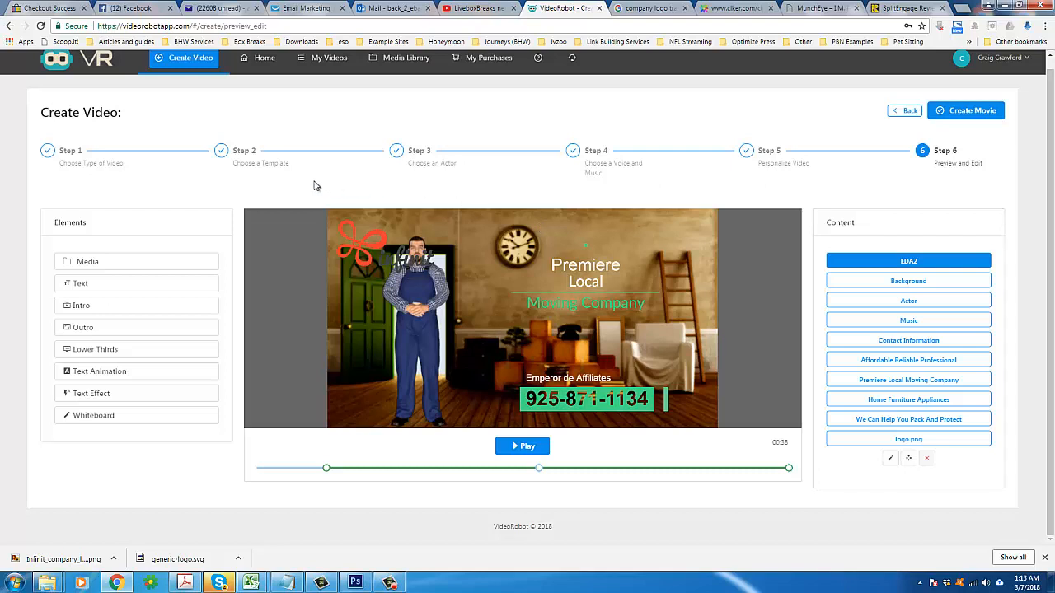
triple_click(448, 166)
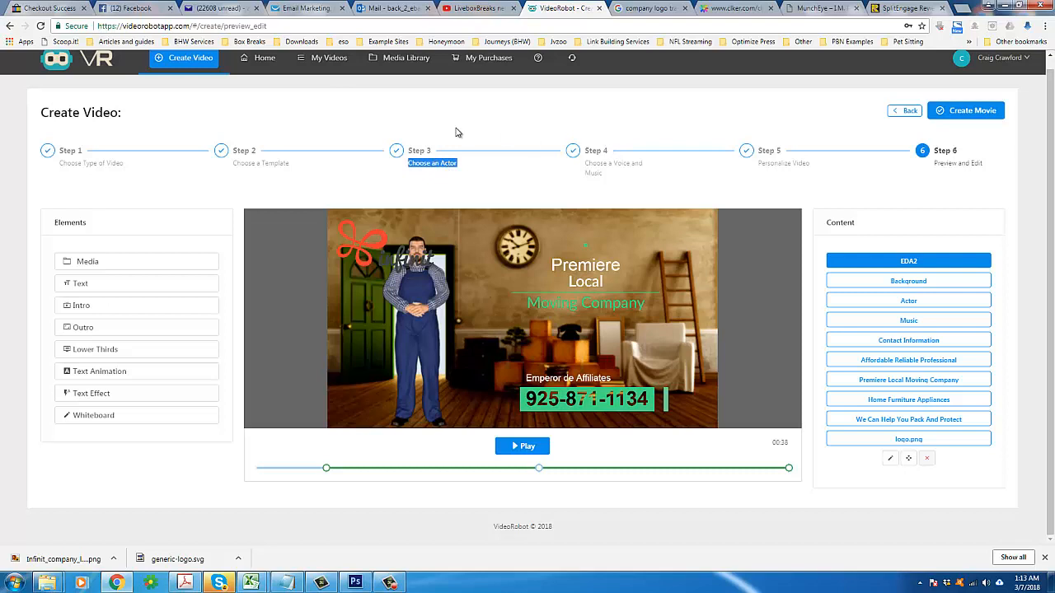
left_click(440, 164)
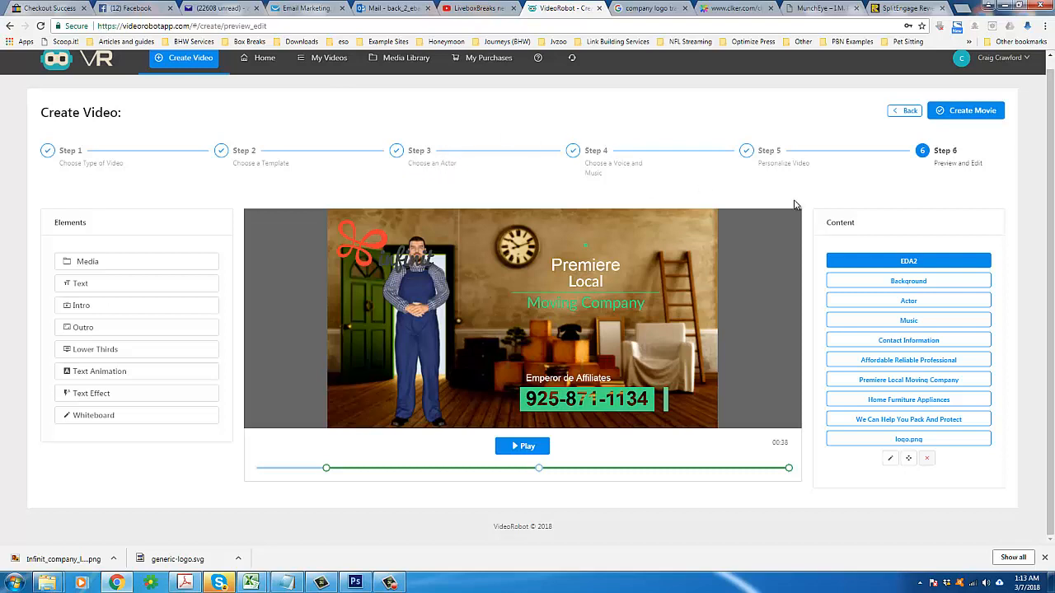
triple_click(598, 174)
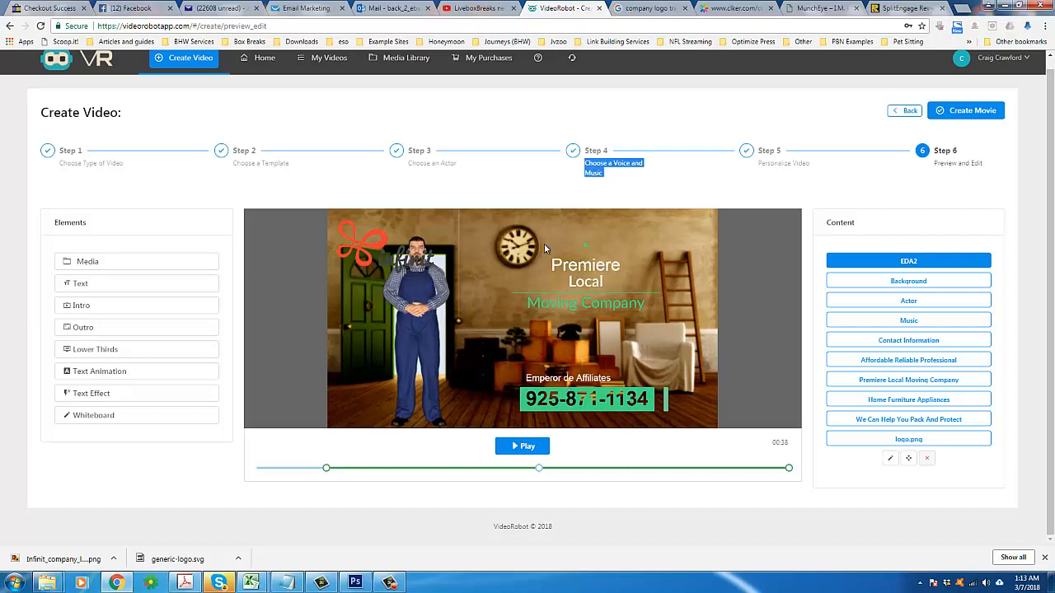
left_click(634, 204)
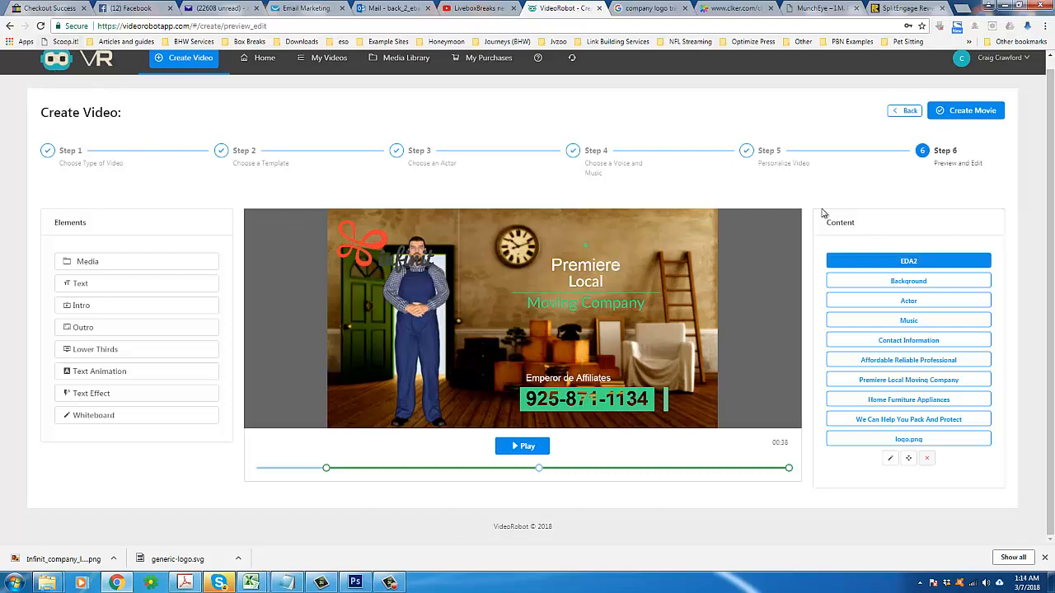
left_click_drag(561, 174, 565, 164)
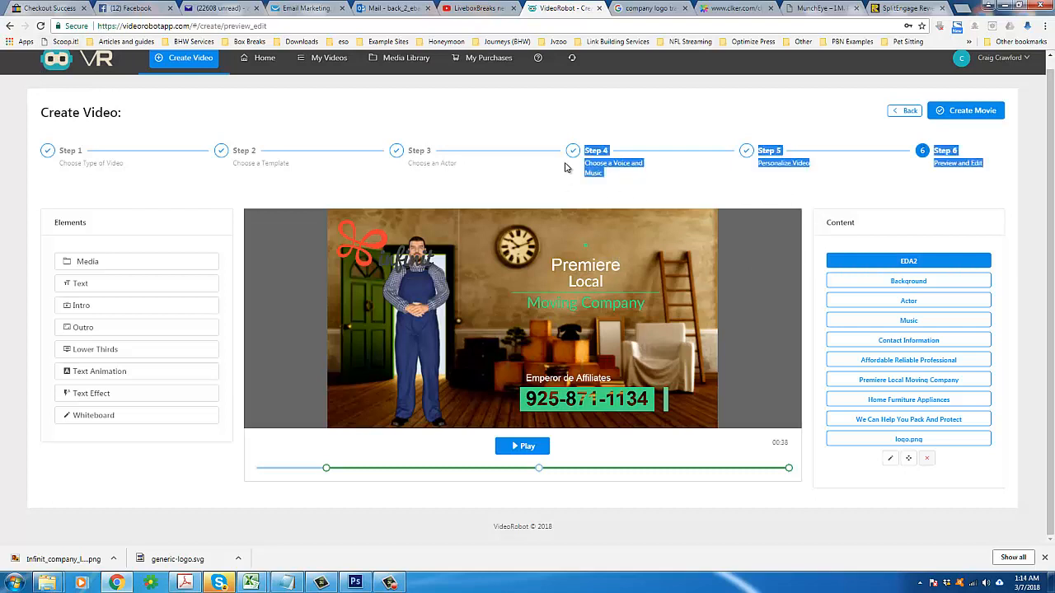
left_click(821, 204)
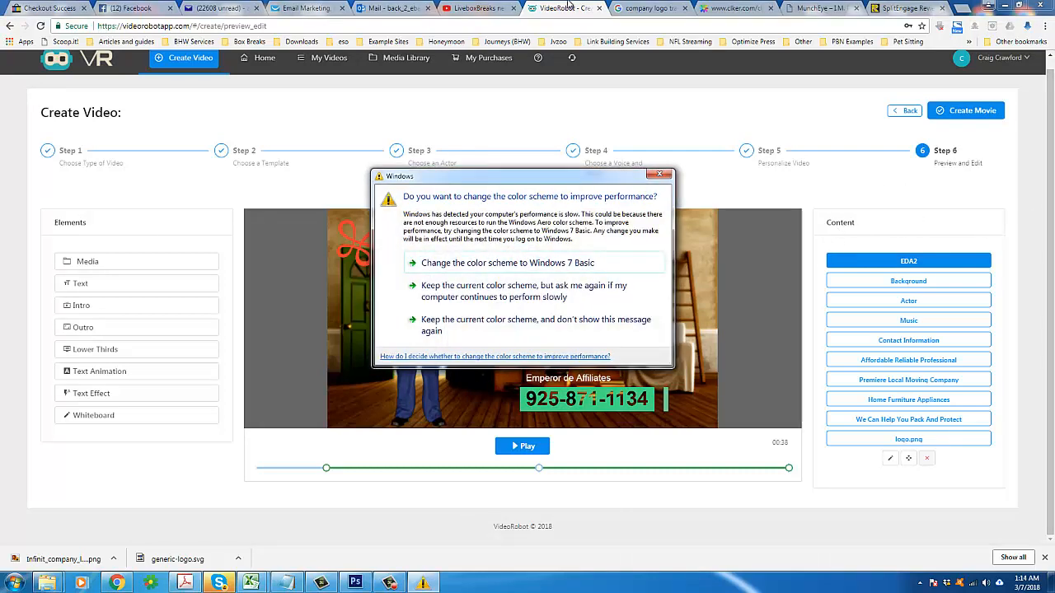
left_click(567, 6)
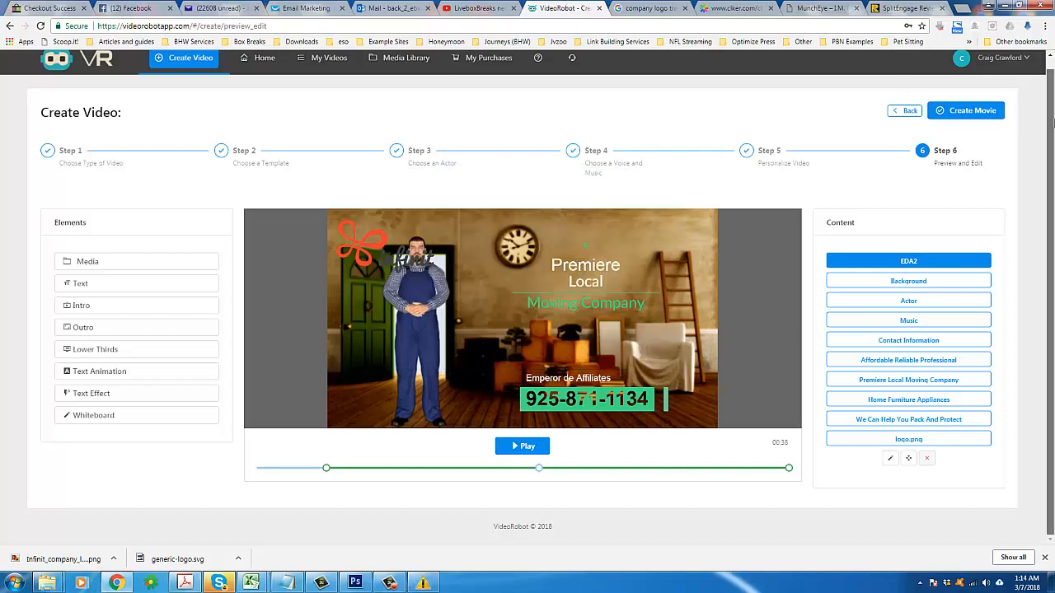
left_click_drag(1054, 123, 1054, 125)
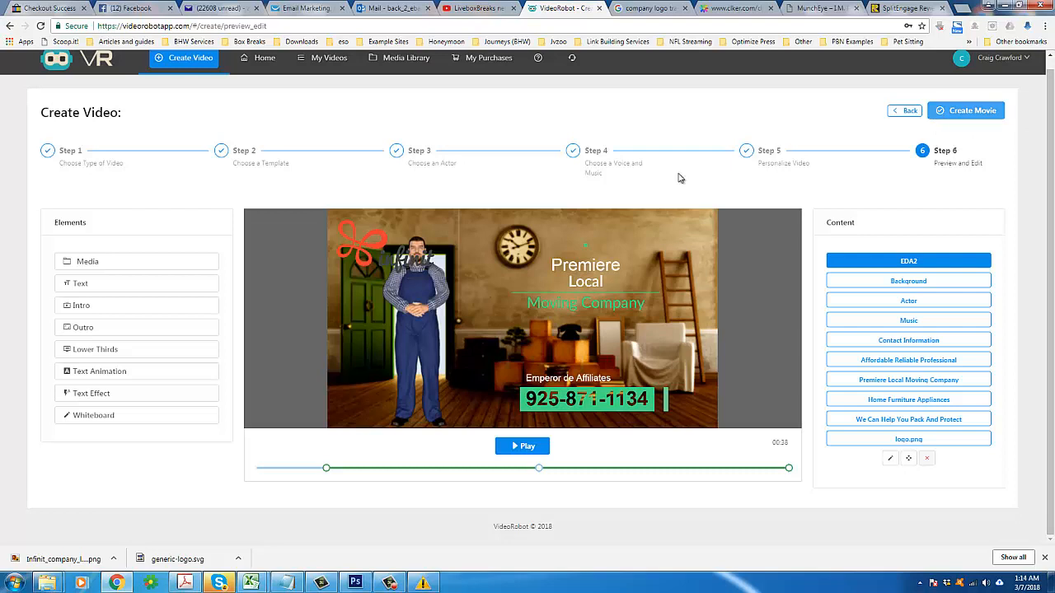
triple_click(599, 165)
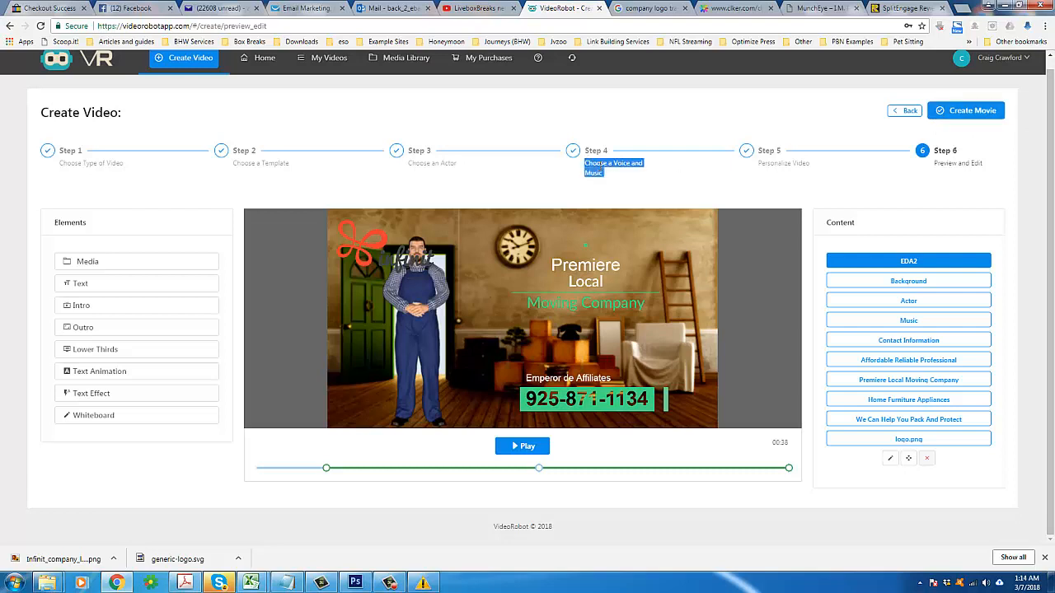
triple_click(600, 166)
left_click(714, 184)
triple_click(760, 163)
left_click(594, 170)
triple_click(593, 170)
left_click_drag(89, 165, 497, 173)
left_click(505, 175)
triple_click(115, 117)
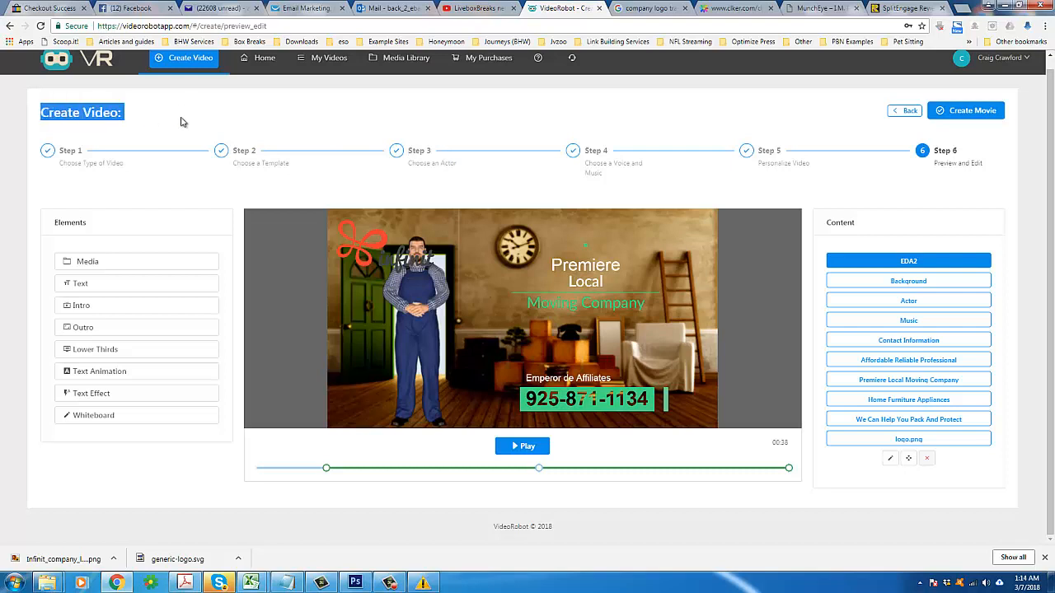
left_click(395, 132)
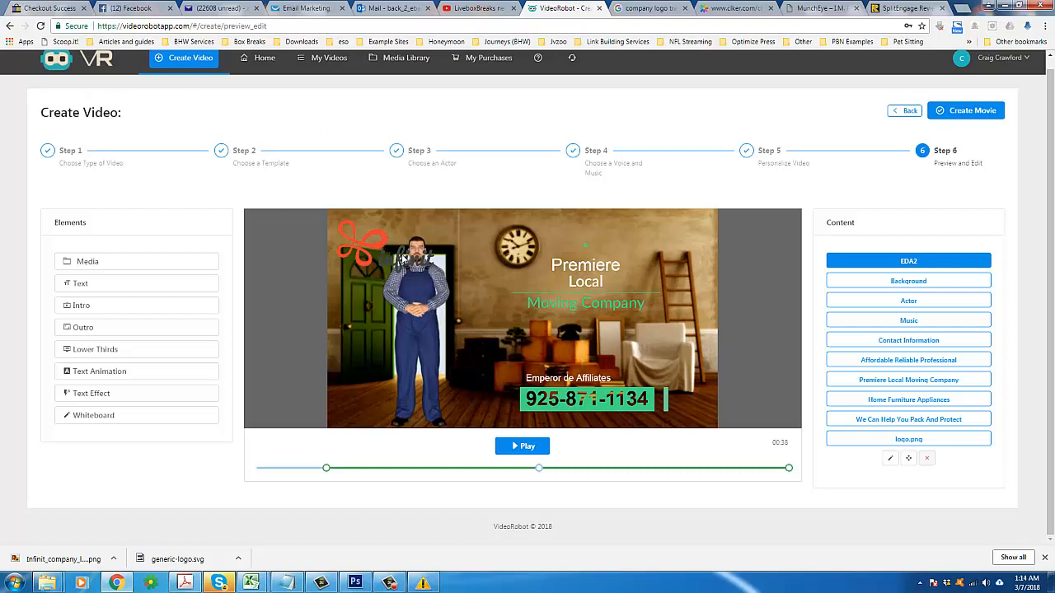